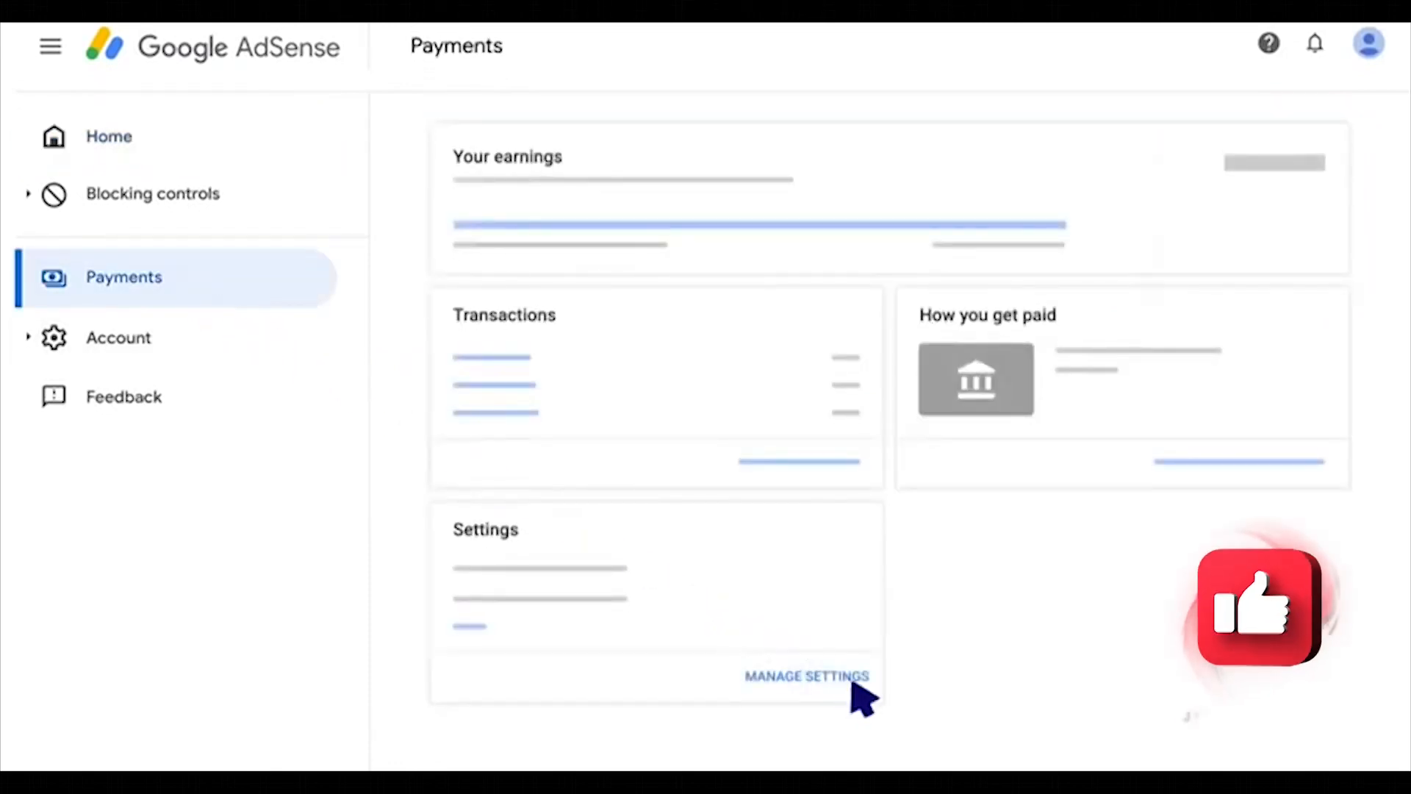
Step: From payment settings, open United States tax info management and answer the first account-type question
click(852, 677)
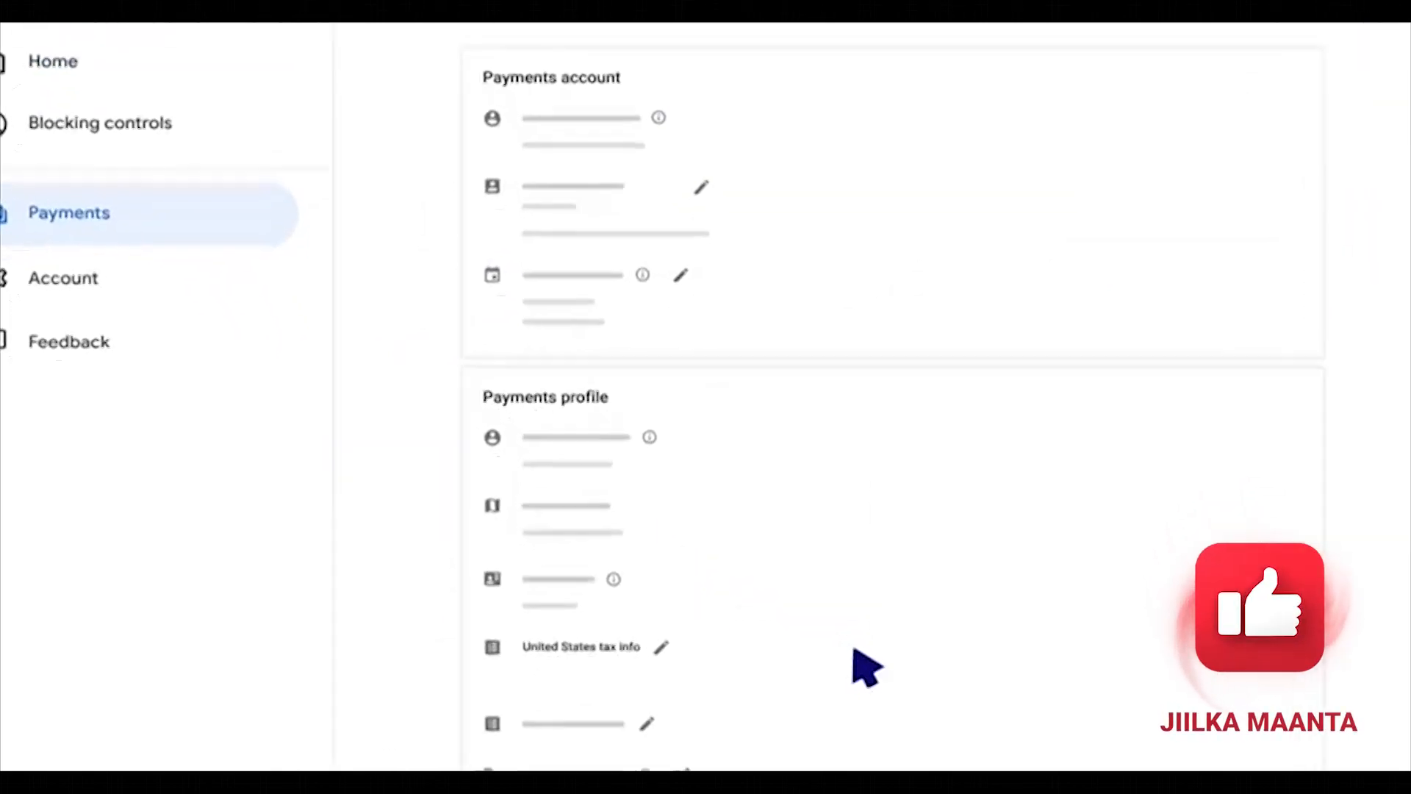
click(556, 368)
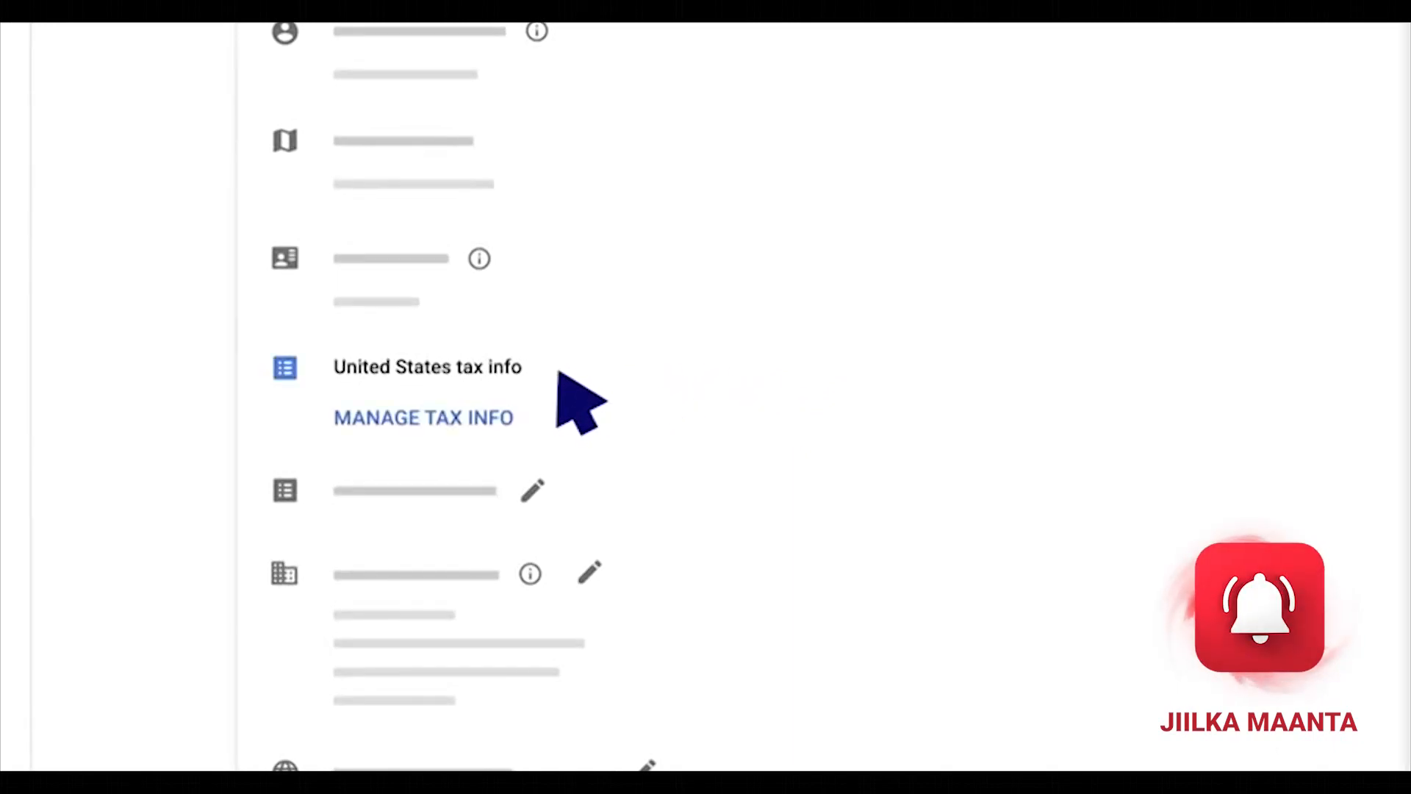
click(485, 422)
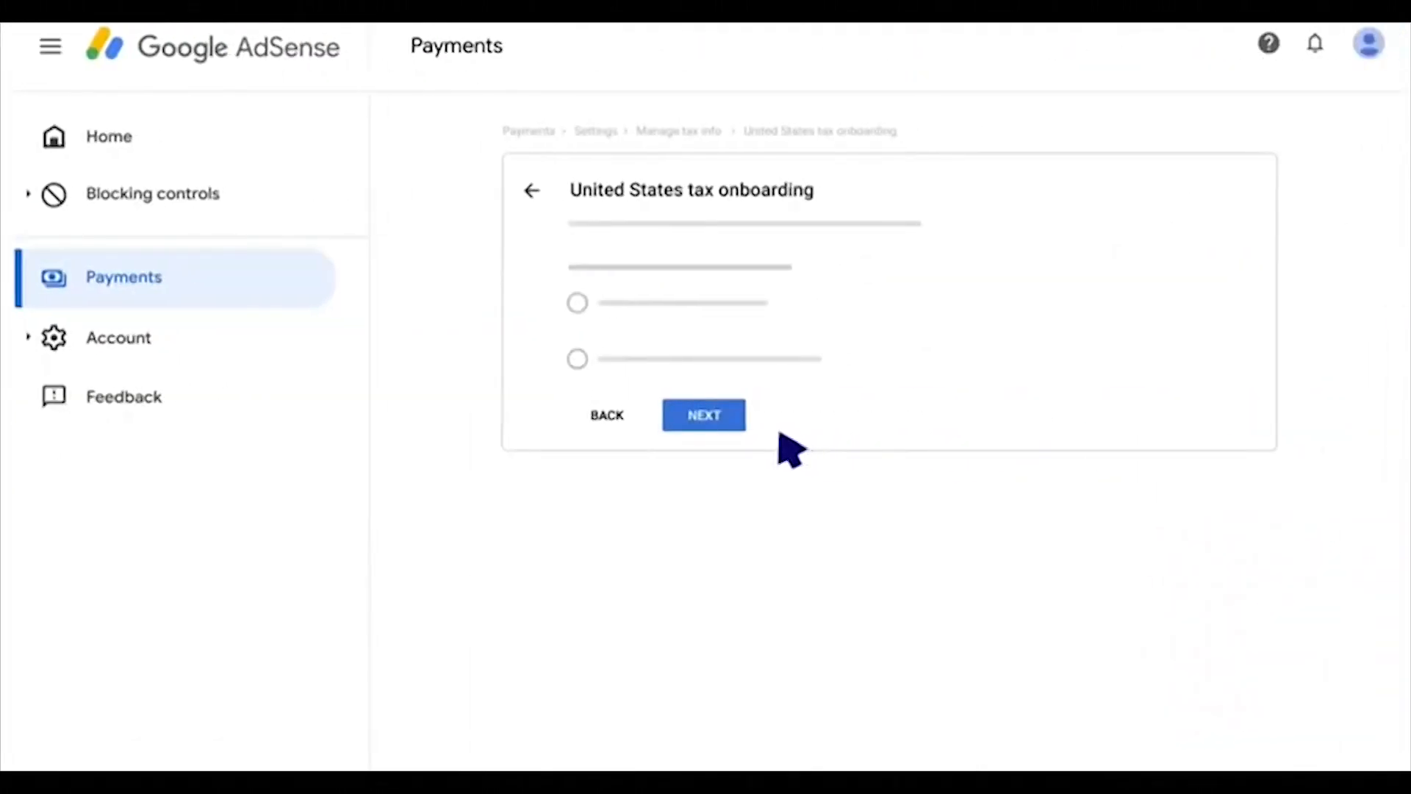
click(577, 303)
click(730, 417)
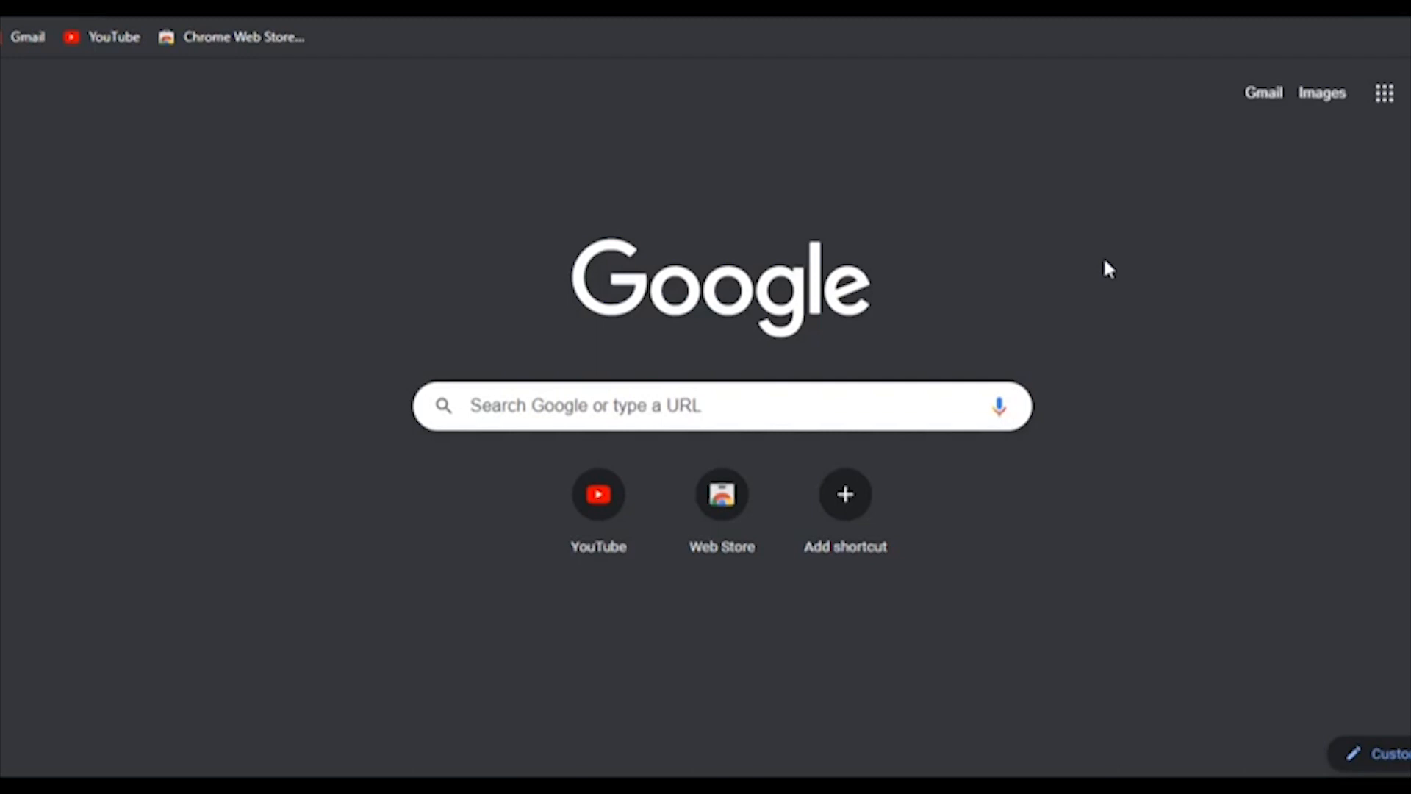
Step: Search for 'google adsense', open the AdSense result and sign in to the account
click(897, 402)
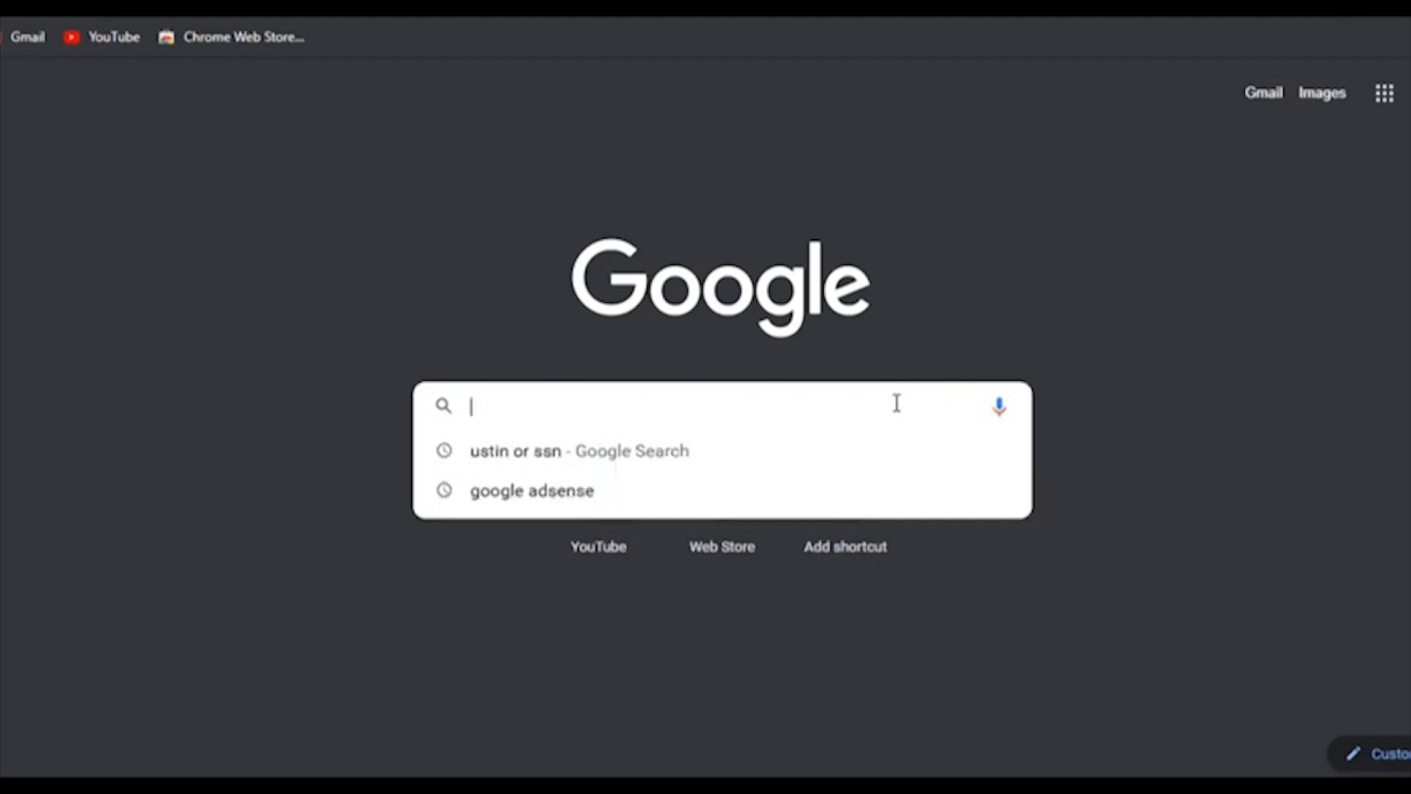
text(google adsense)
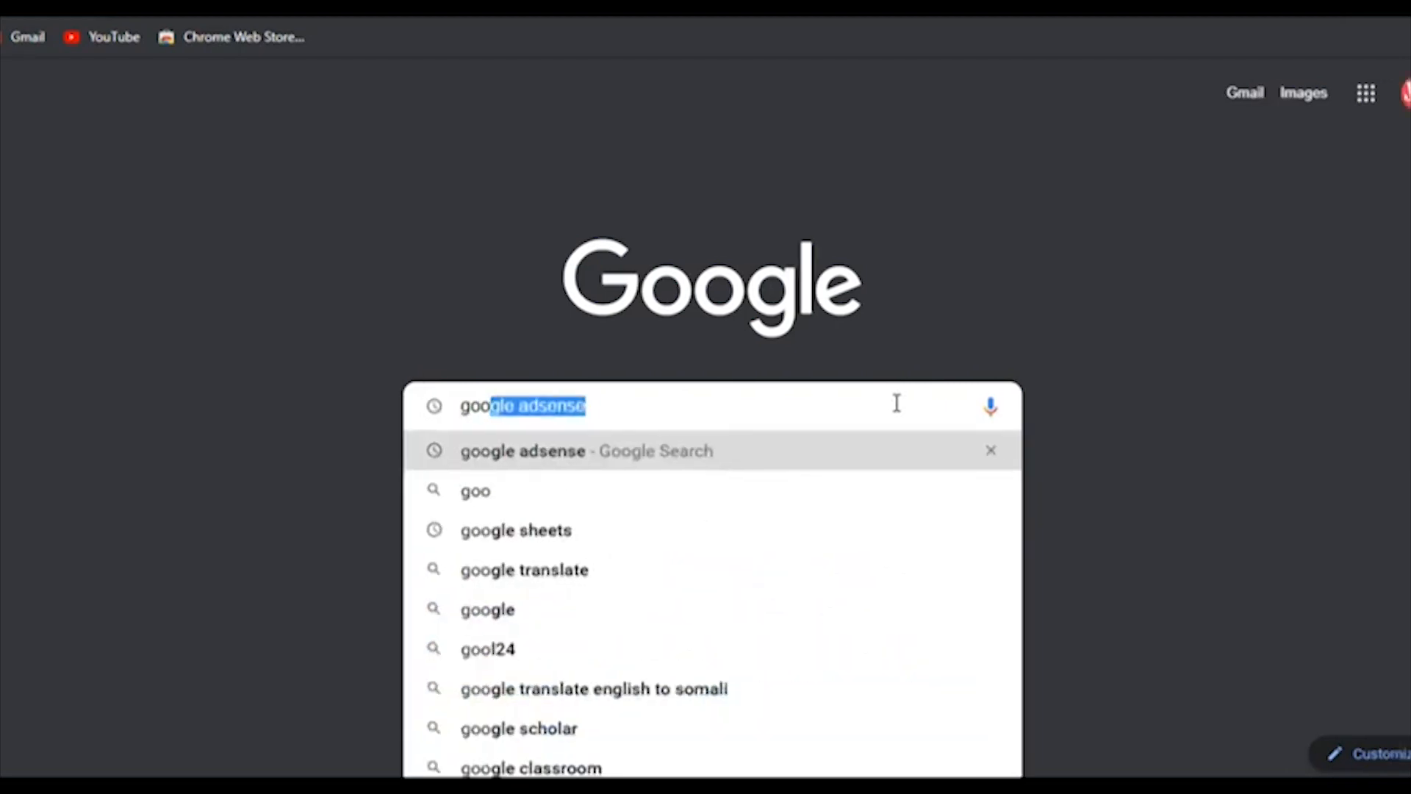
key(Return)
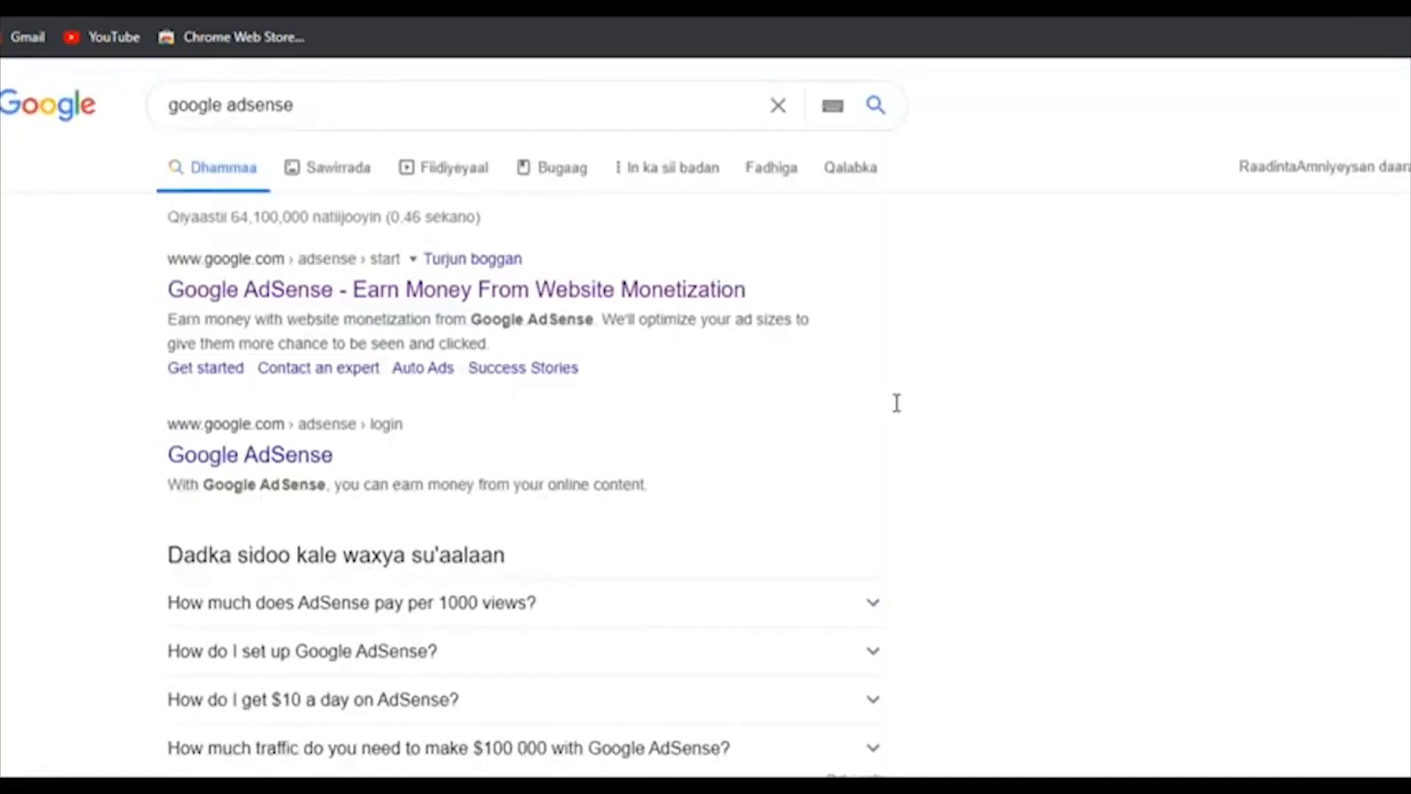
click(381, 296)
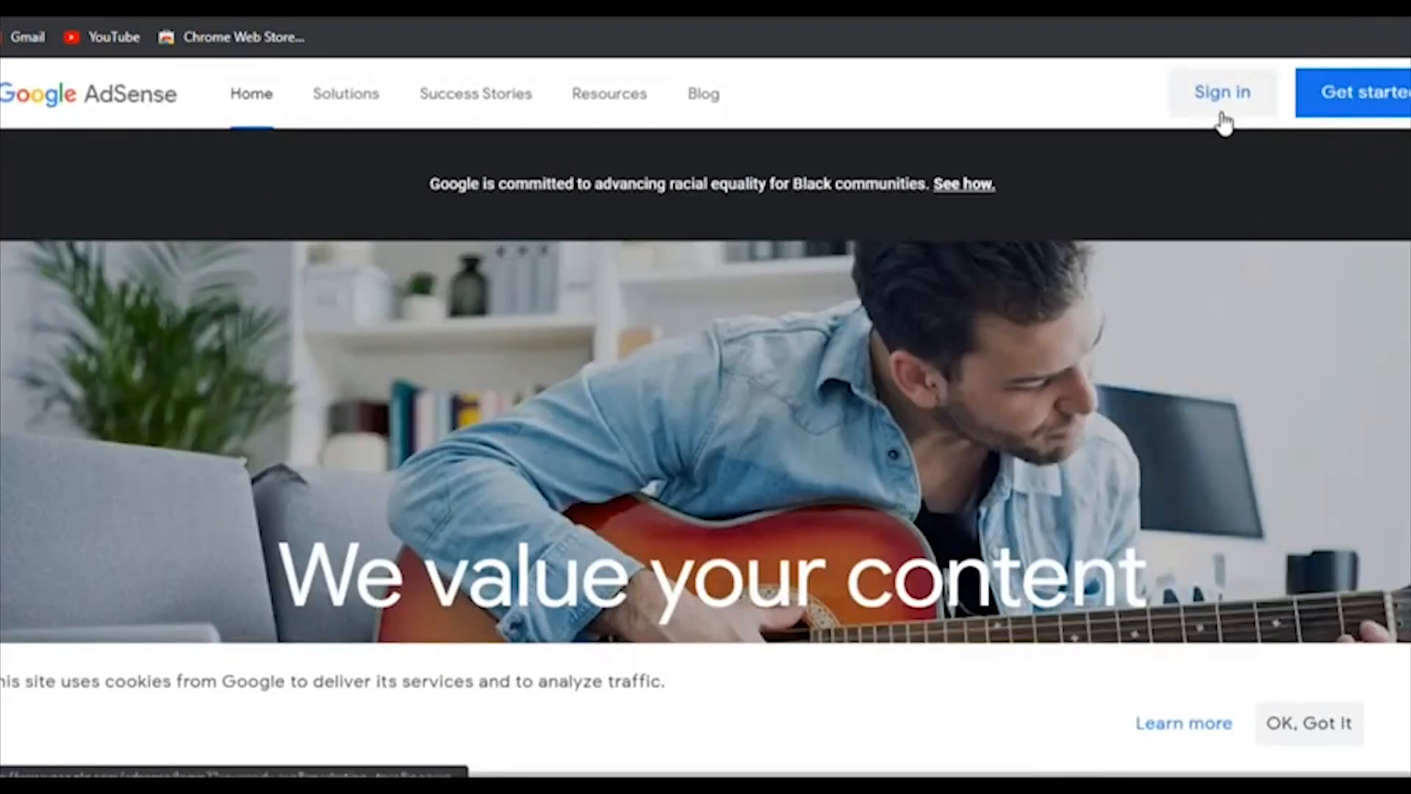
click(1221, 110)
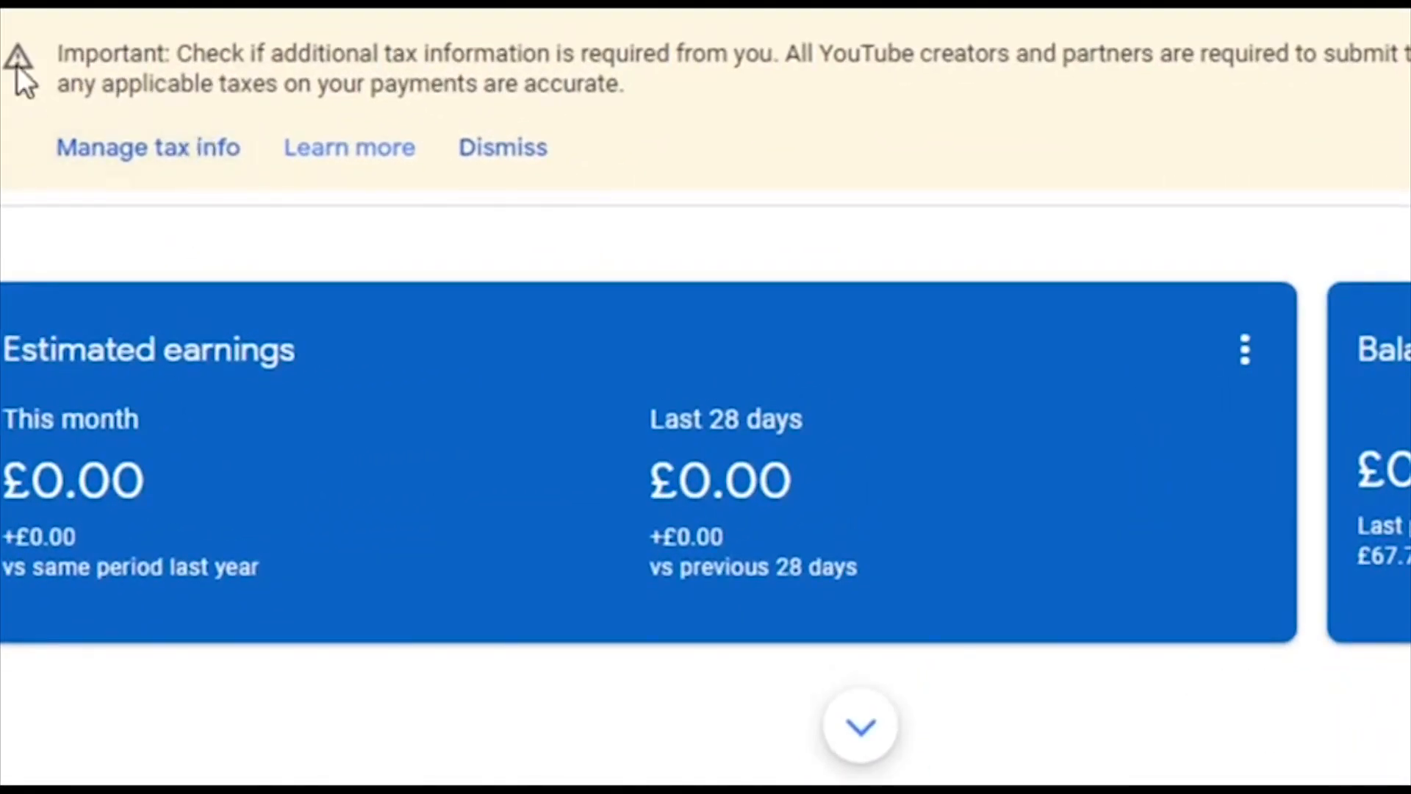
Step: Highlight the tax information warning on the dashboard, then go to the Payments page
drag(56, 55, 1112, 55)
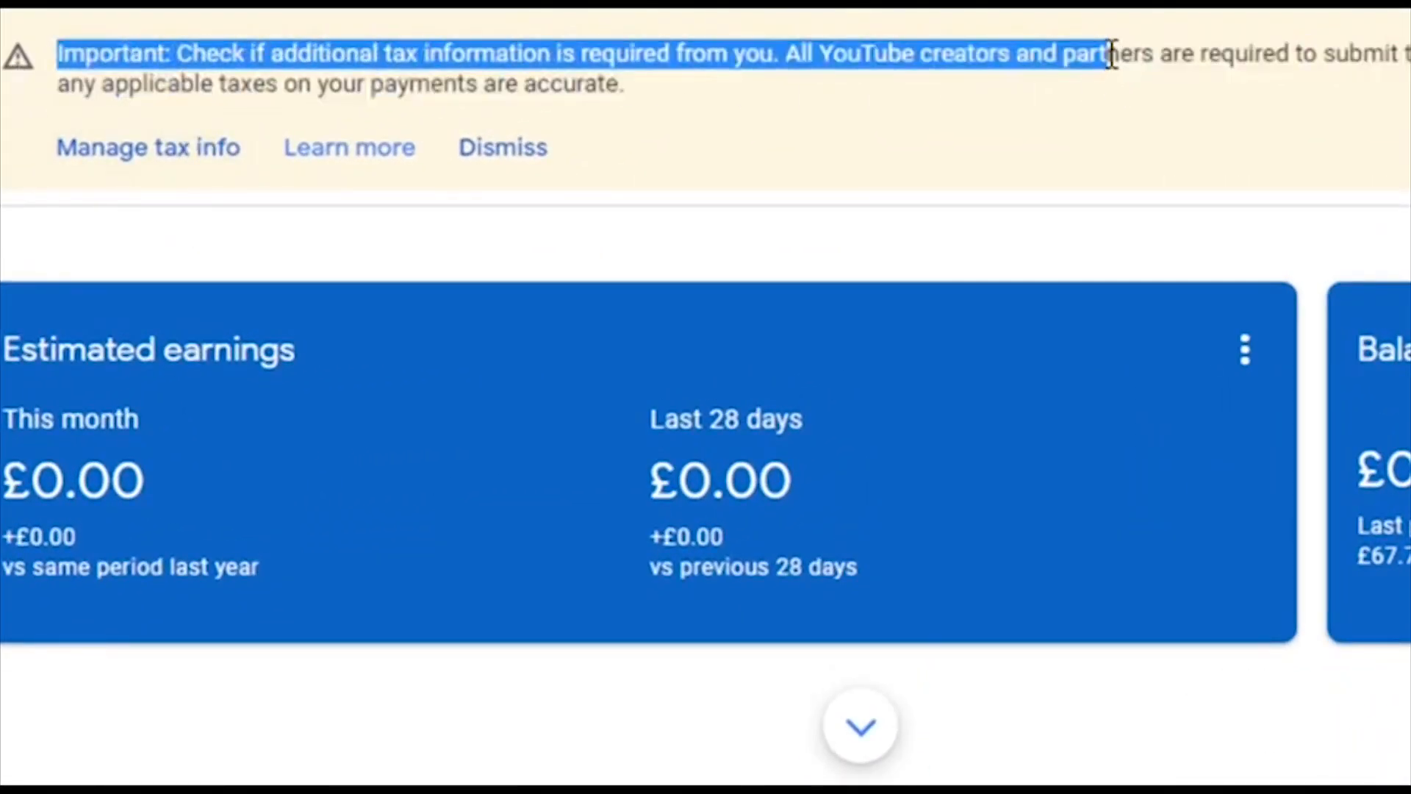
click(463, 82)
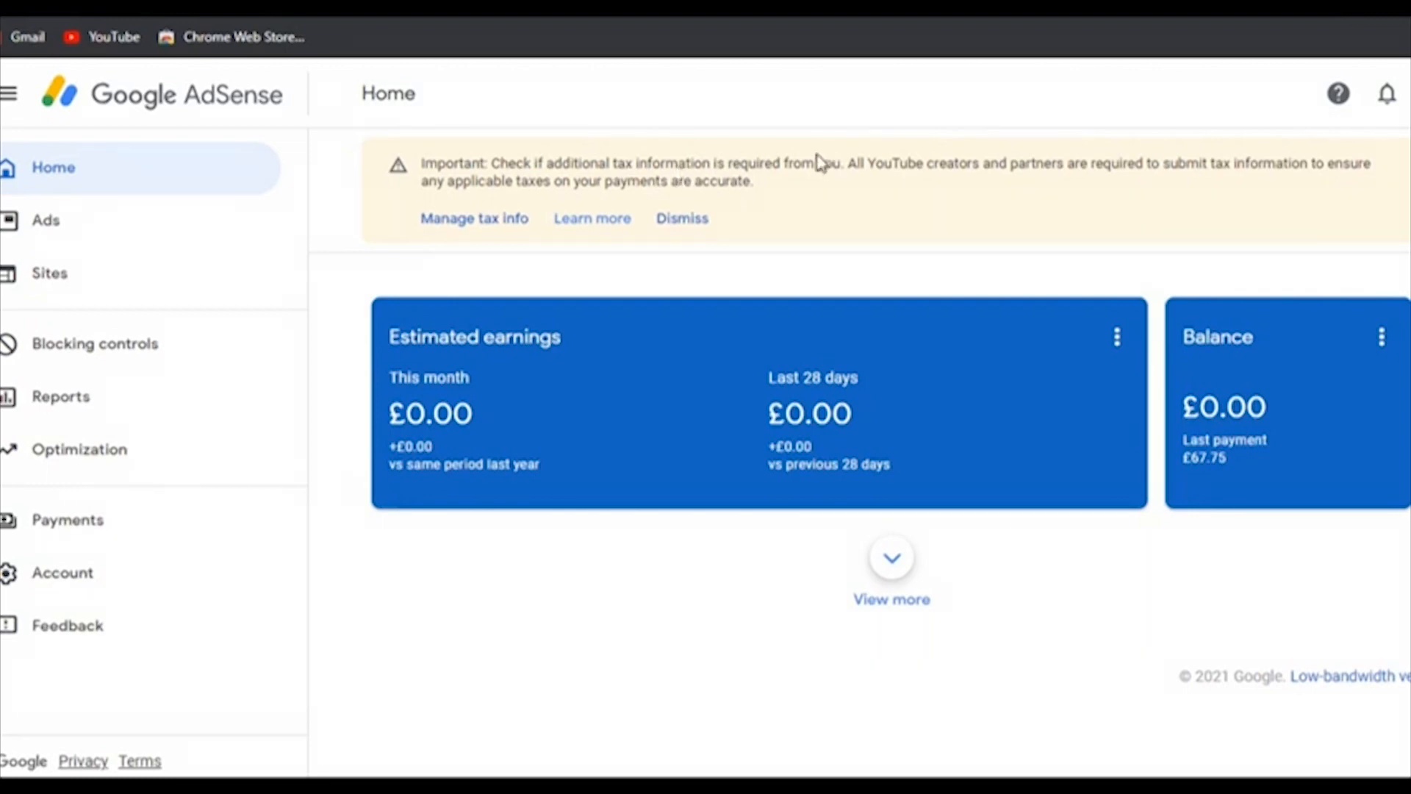
click(135, 523)
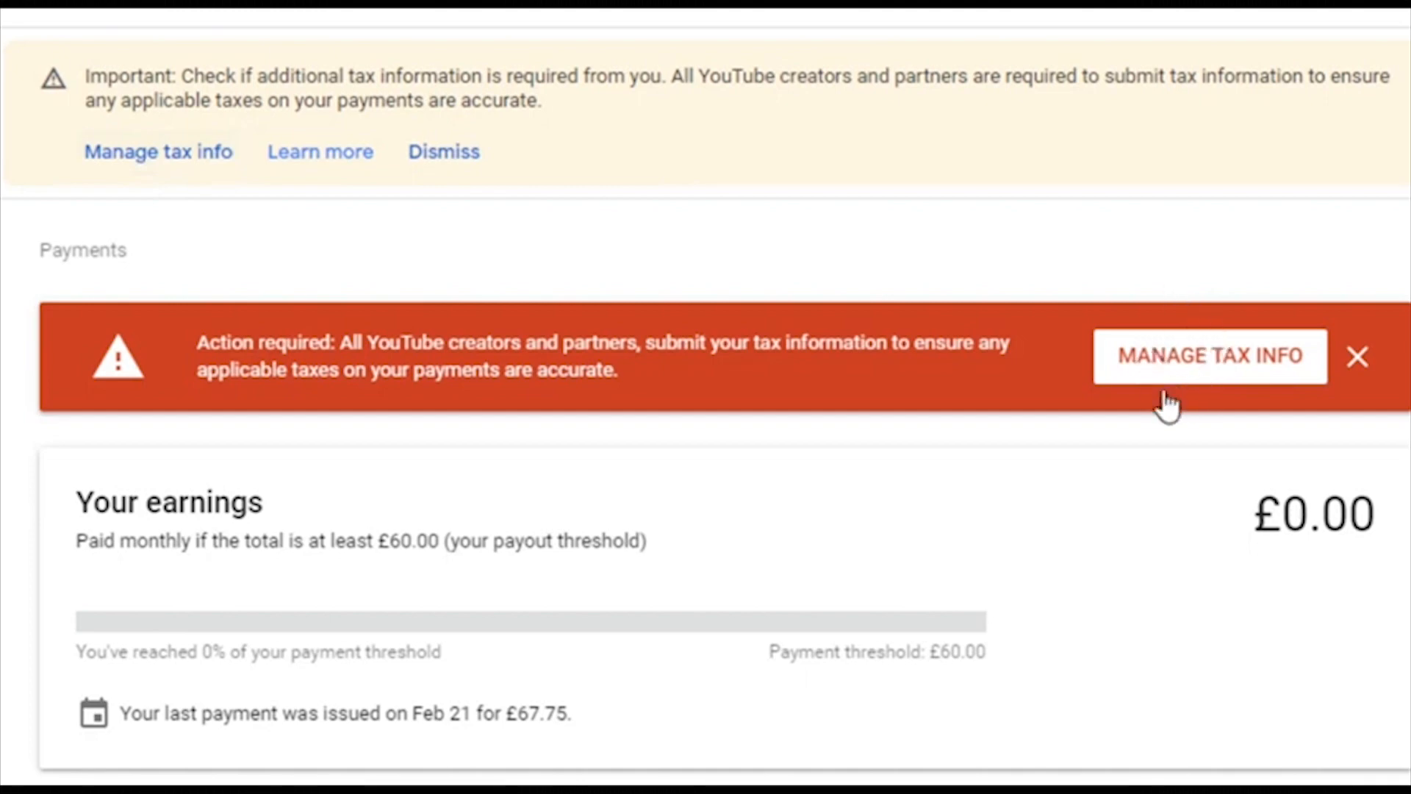
Step: Open Manage tax info and highlight its heading, the 'No tax info on file' status and timing note
click(1209, 360)
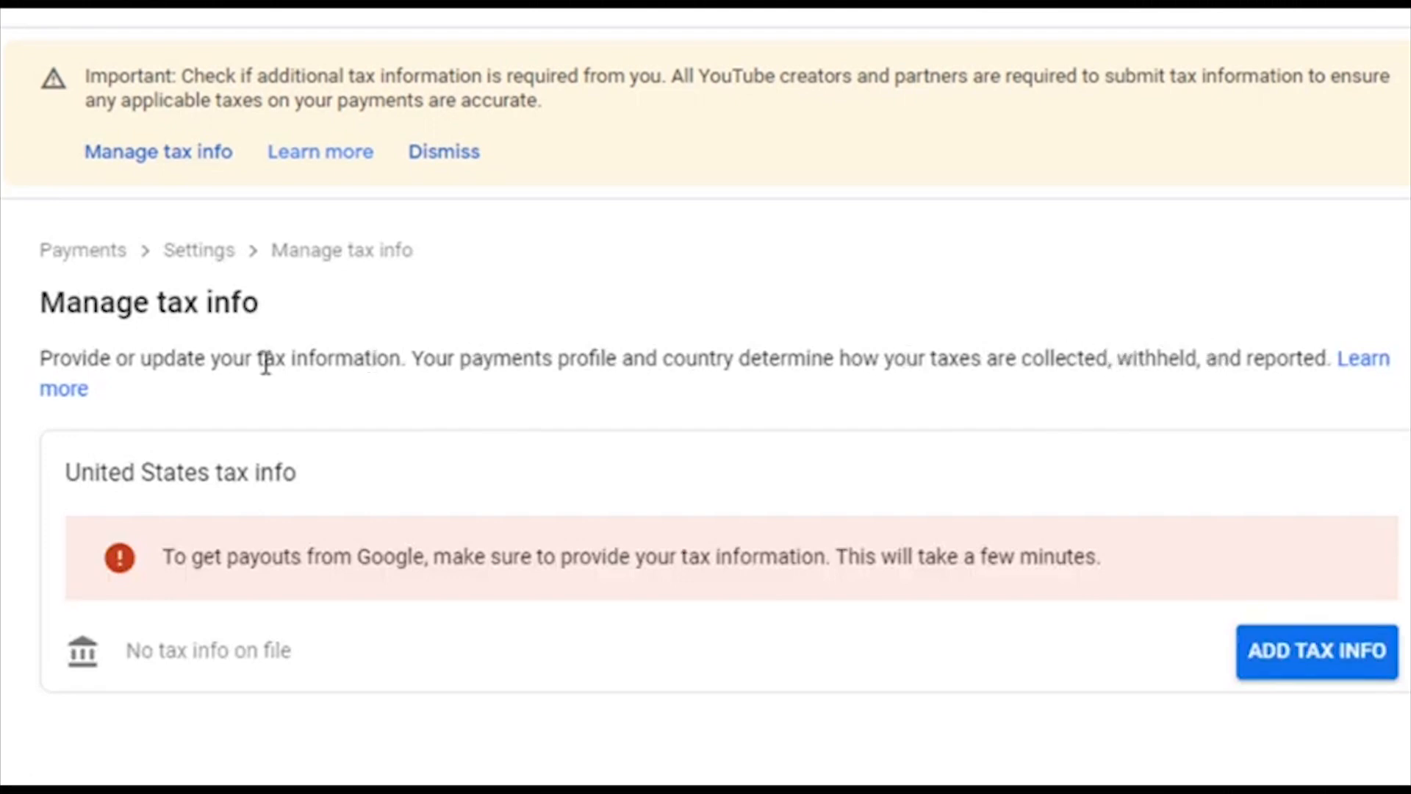
drag(41, 302, 304, 290)
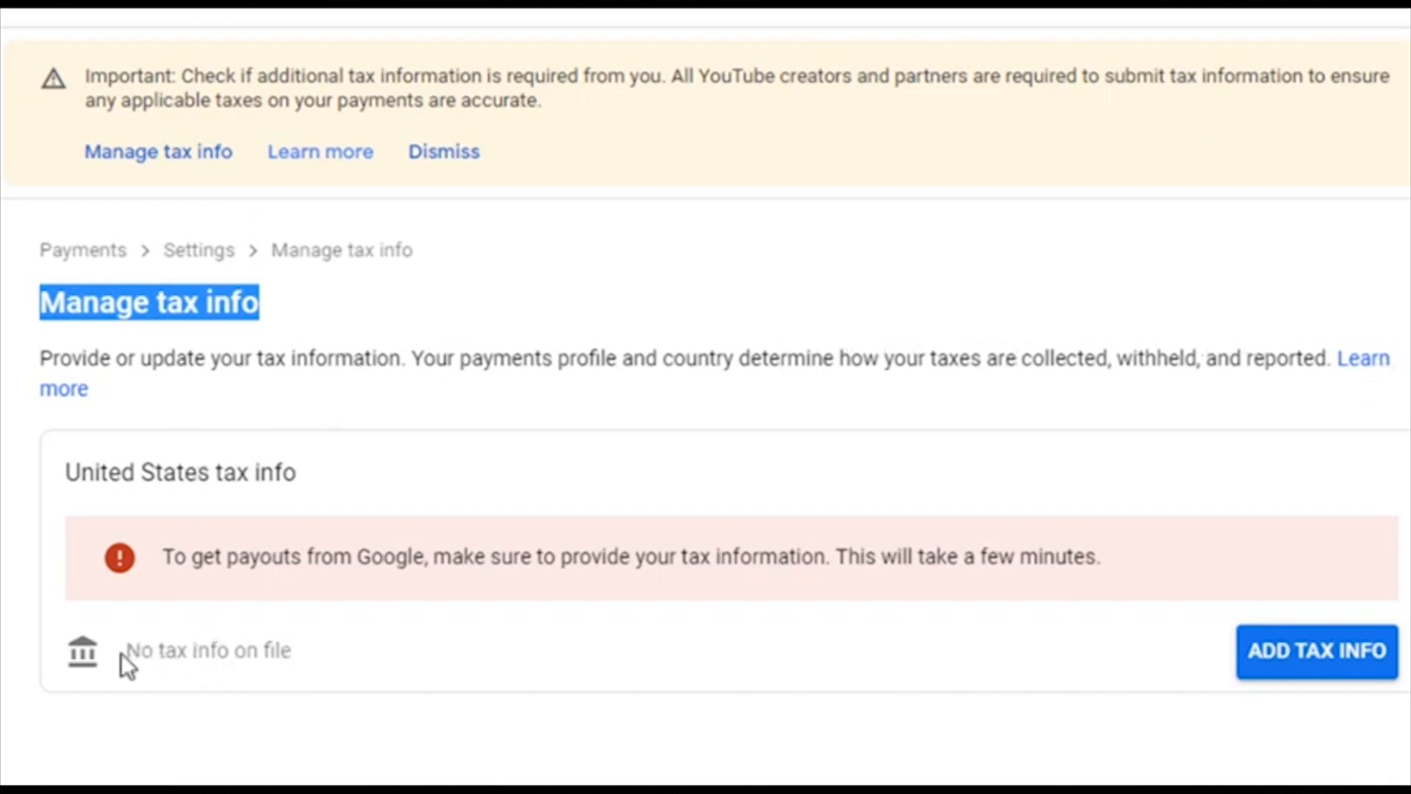
drag(132, 653, 316, 686)
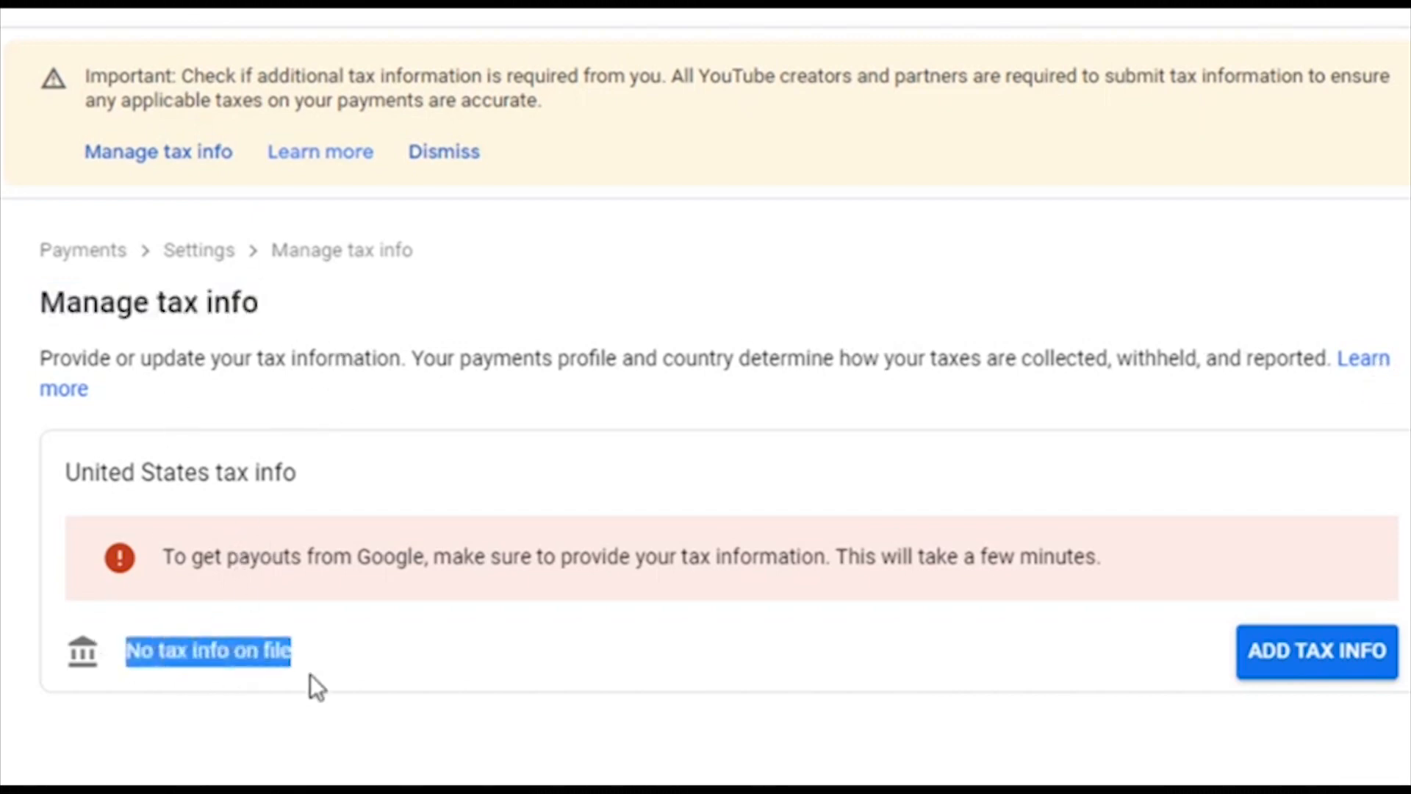
click(316, 651)
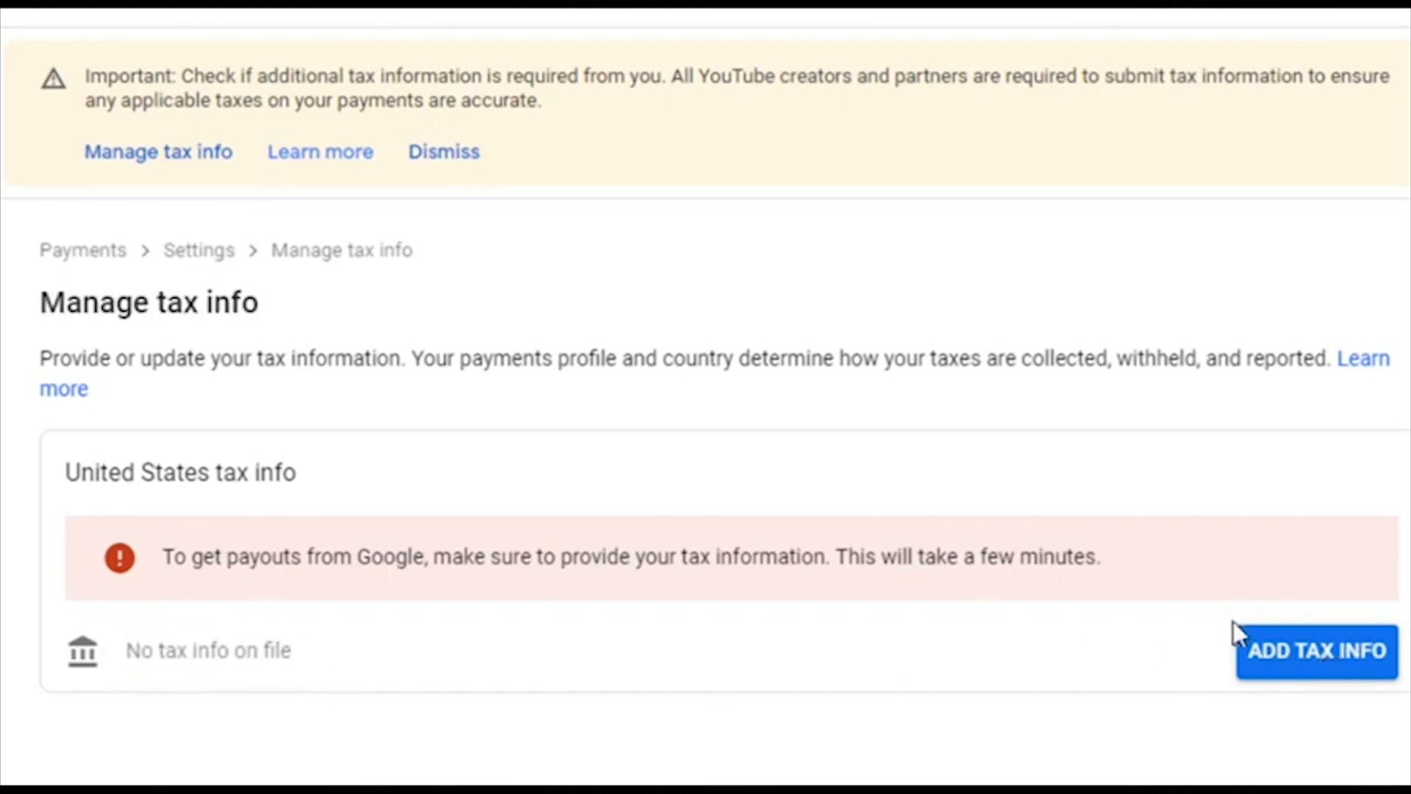
drag(826, 557, 1153, 564)
click(1150, 562)
Step: Start adding United States tax info and confirm identity with the account password
click(1350, 663)
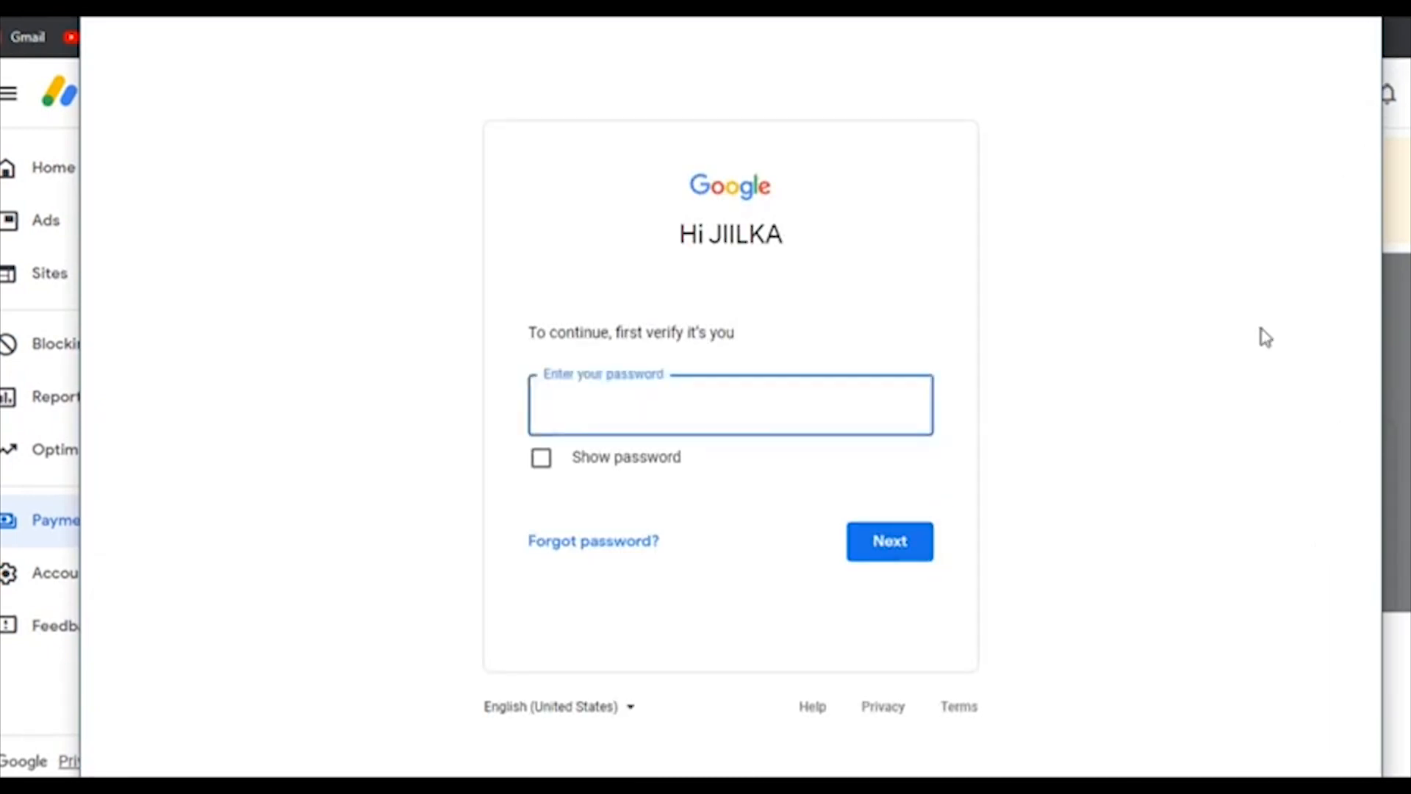
text(•••)
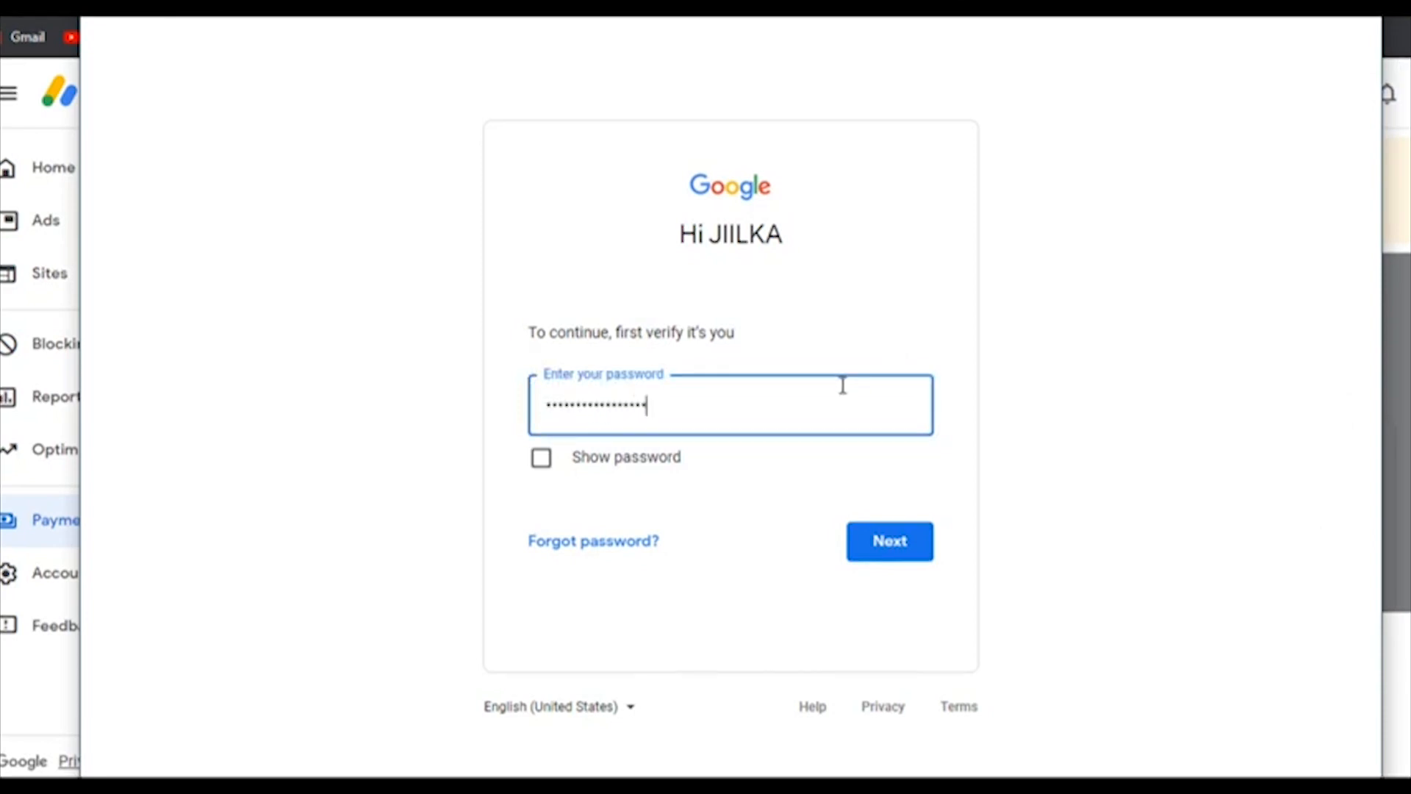
click(881, 551)
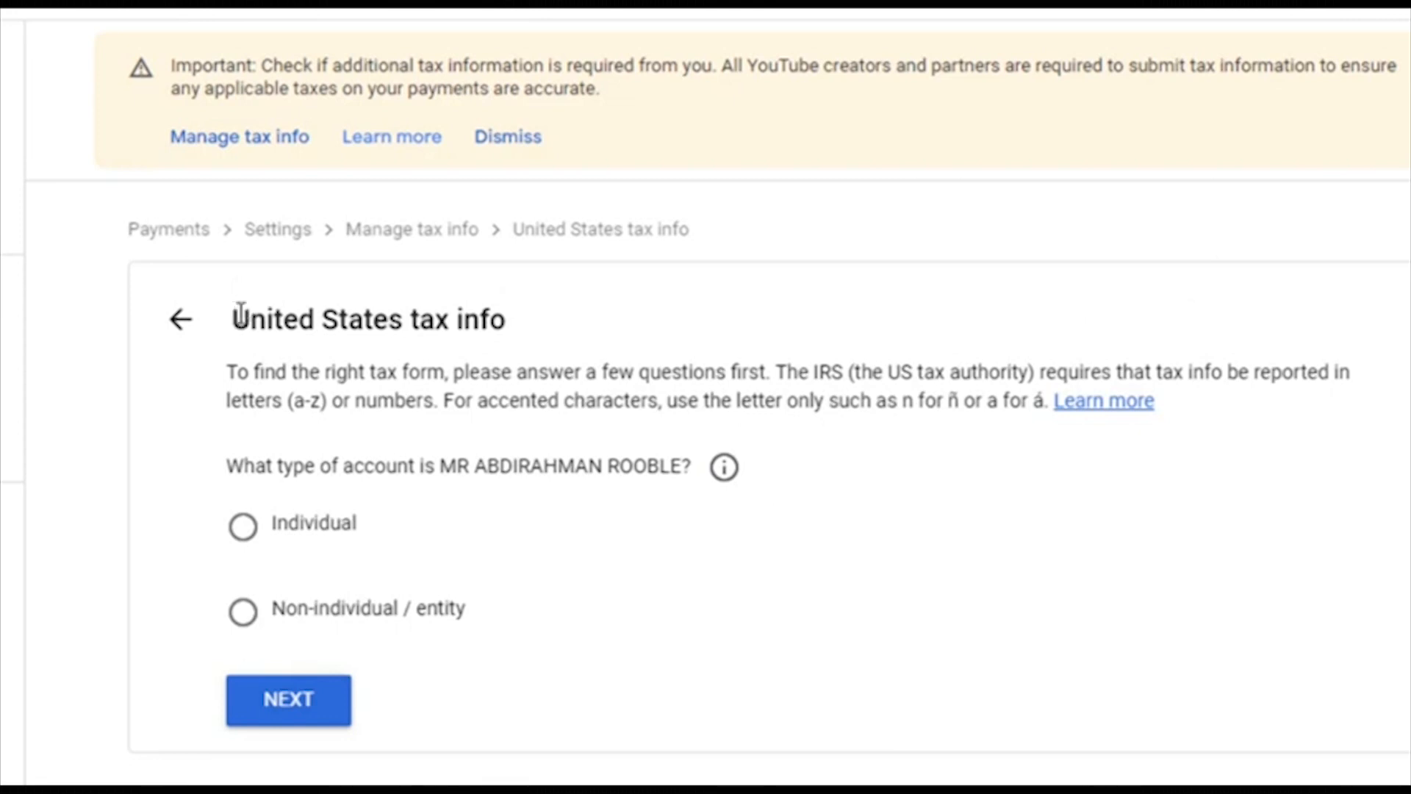
Step: Highlight the United States tax info heading and the account-type question
drag(240, 312, 494, 337)
click(394, 368)
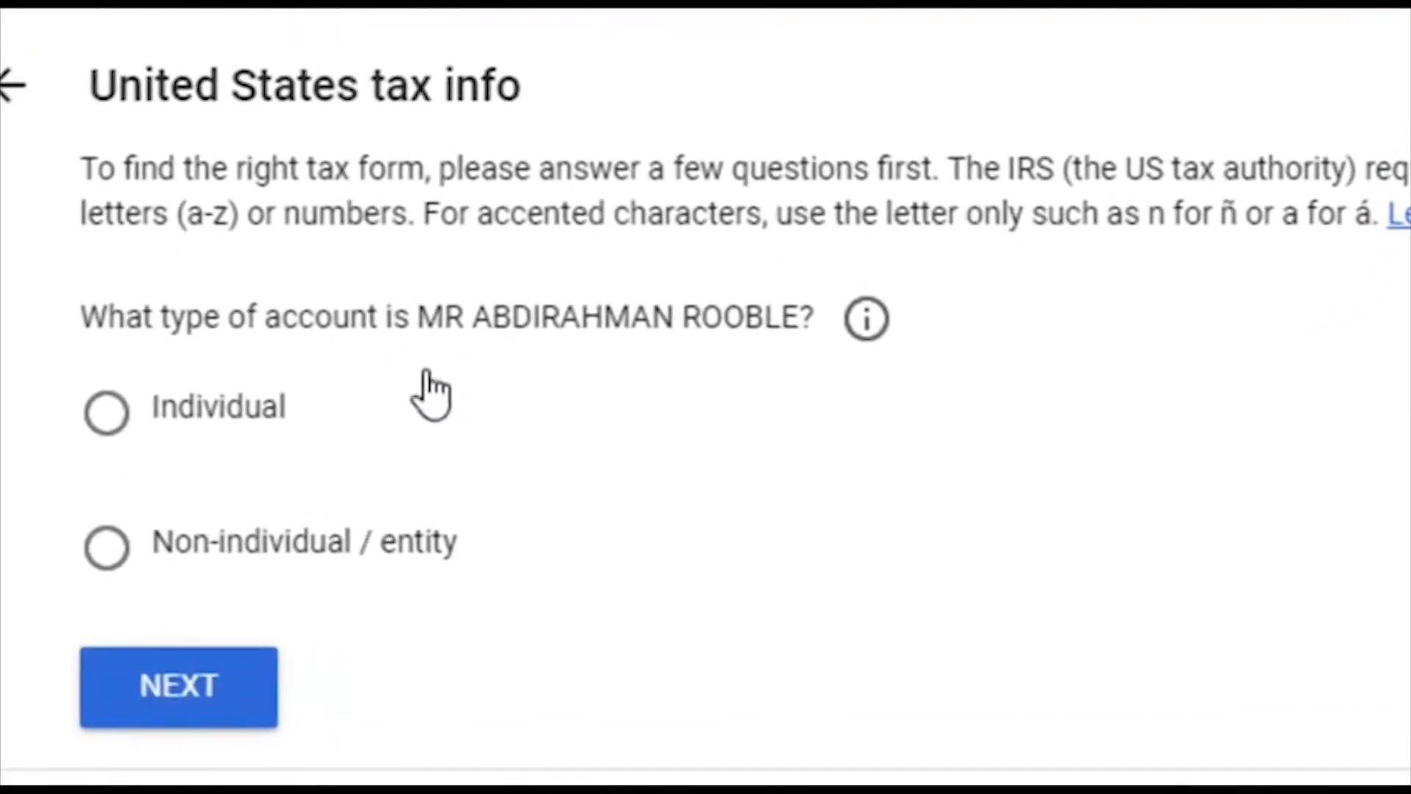
drag(82, 316, 926, 393)
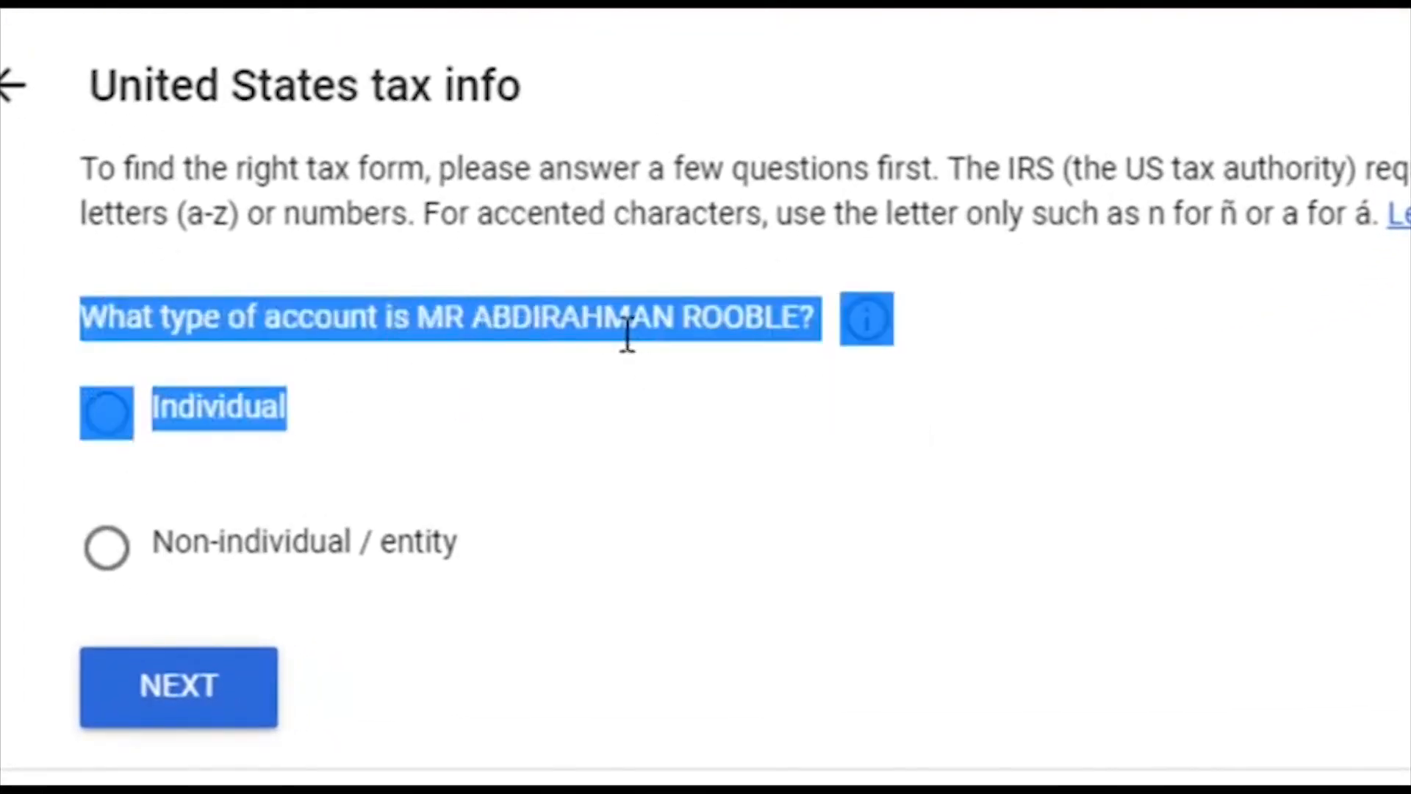
click(749, 504)
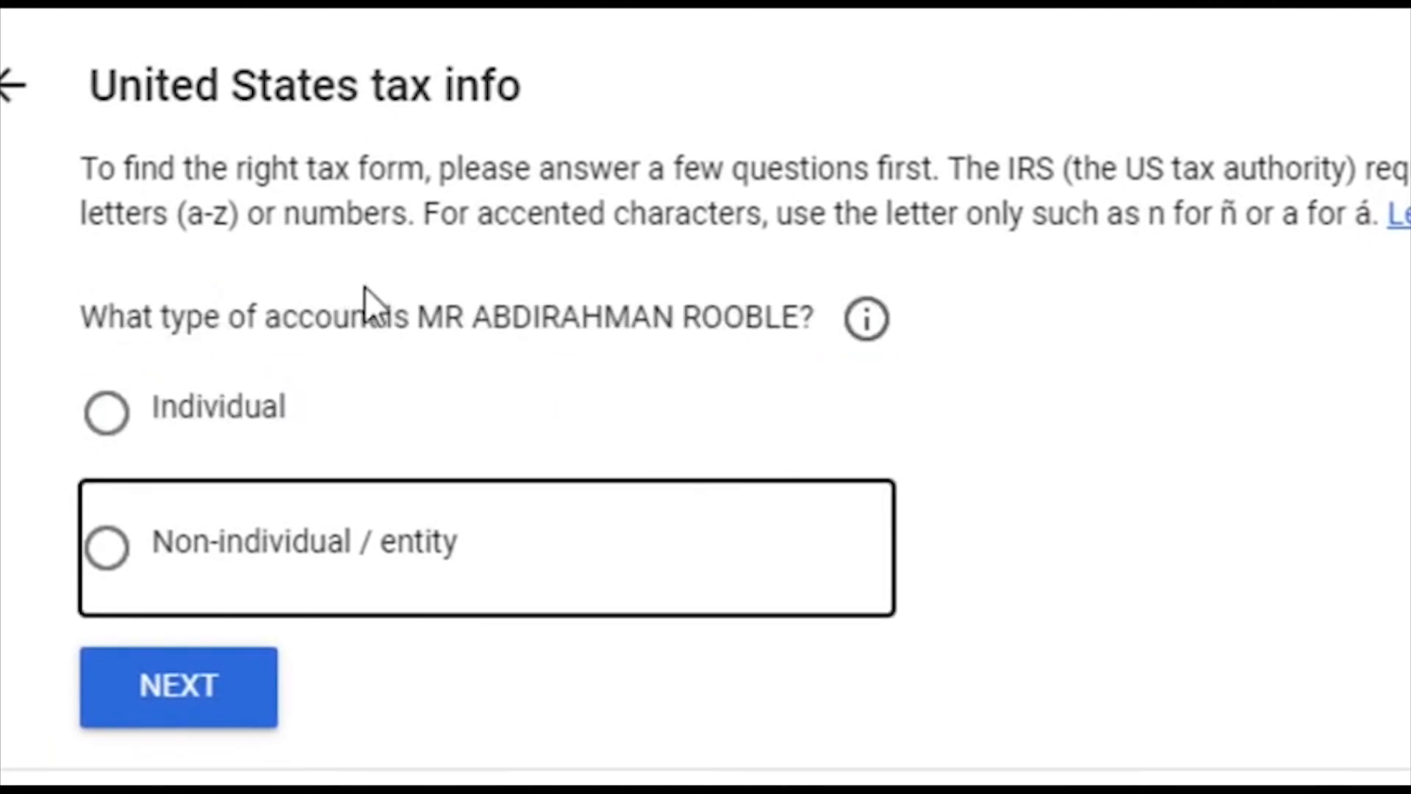
Step: Settle on Individual as the account type and continue to the next question
click(227, 440)
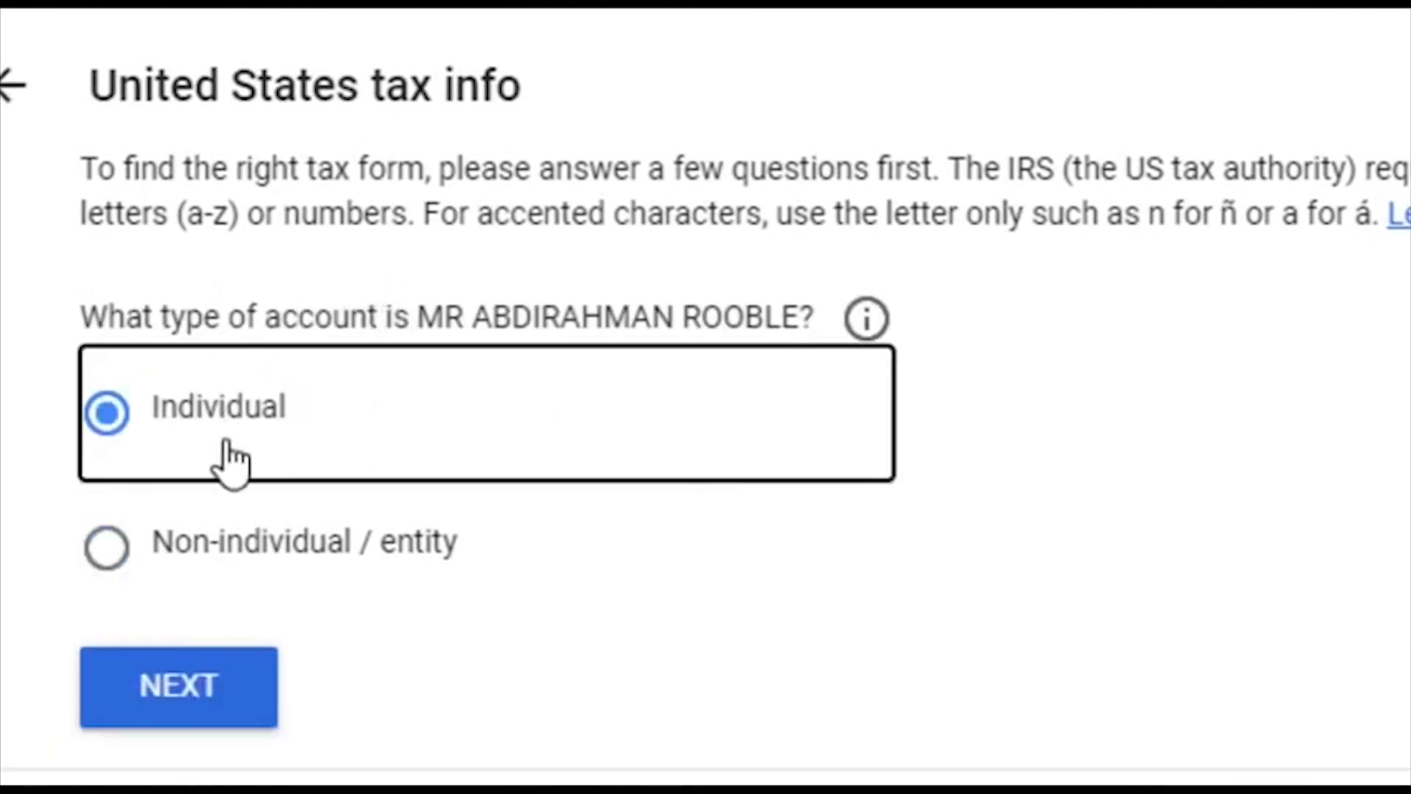
click(193, 527)
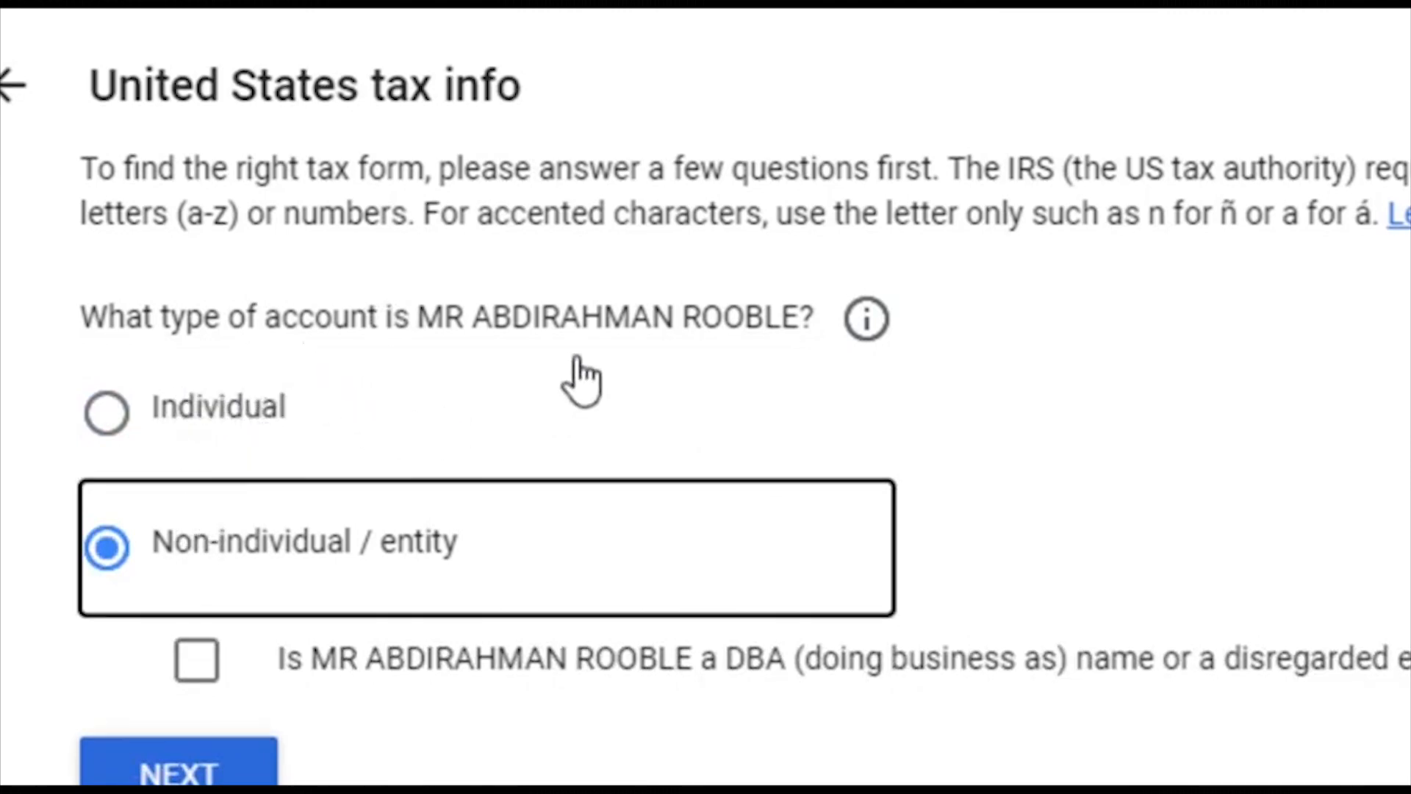
click(276, 409)
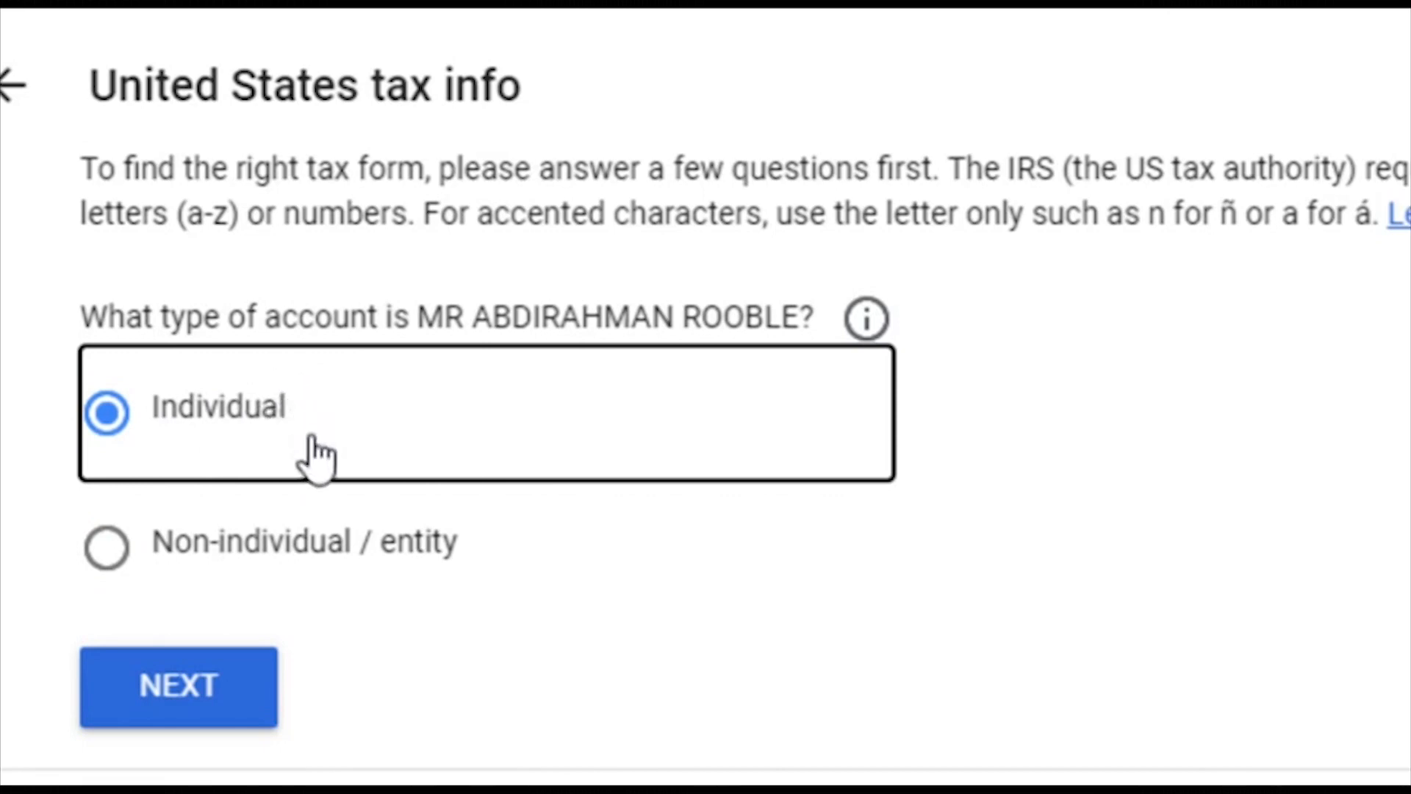
click(166, 673)
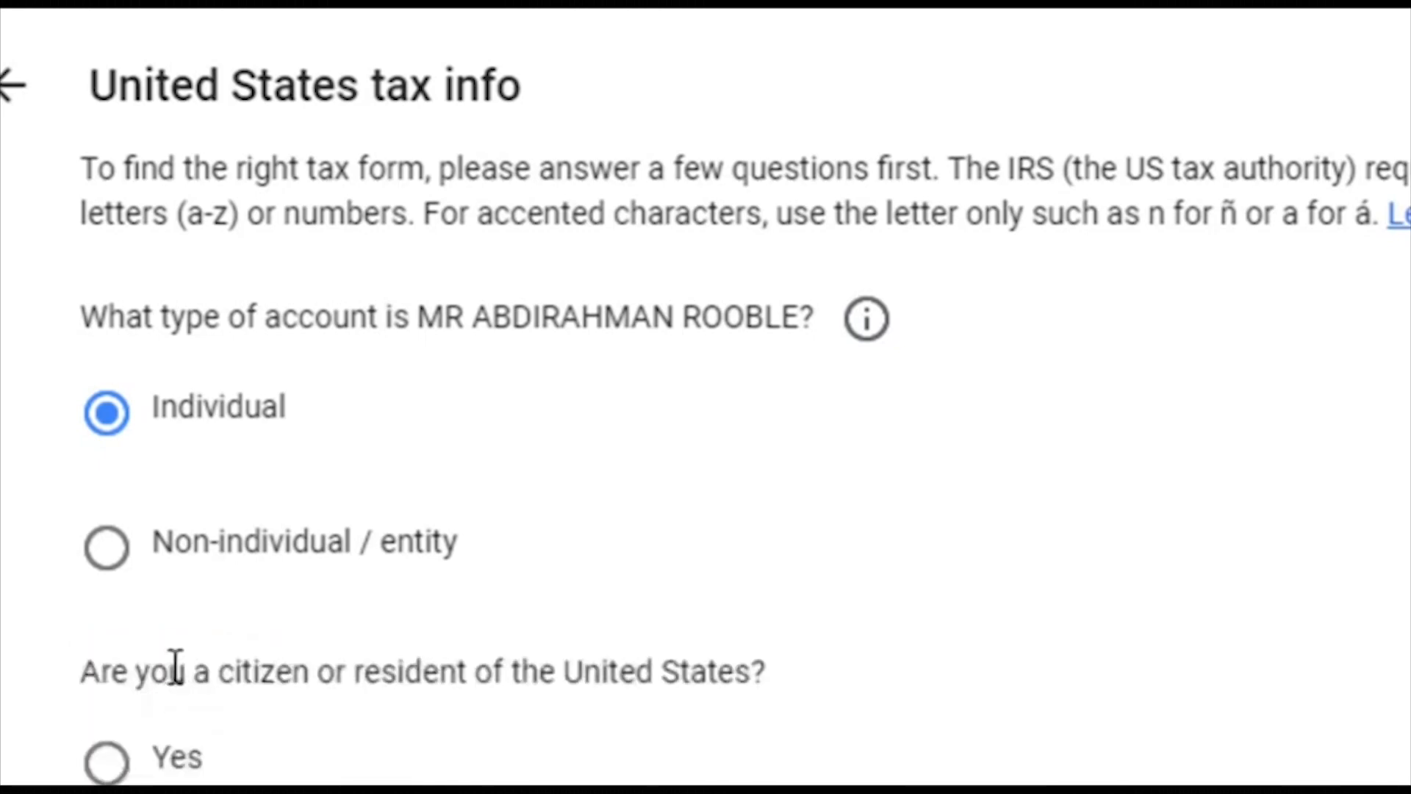
Step: Answer No to being a US citizen or resident and continue
scroll(620, 479, down, 2)
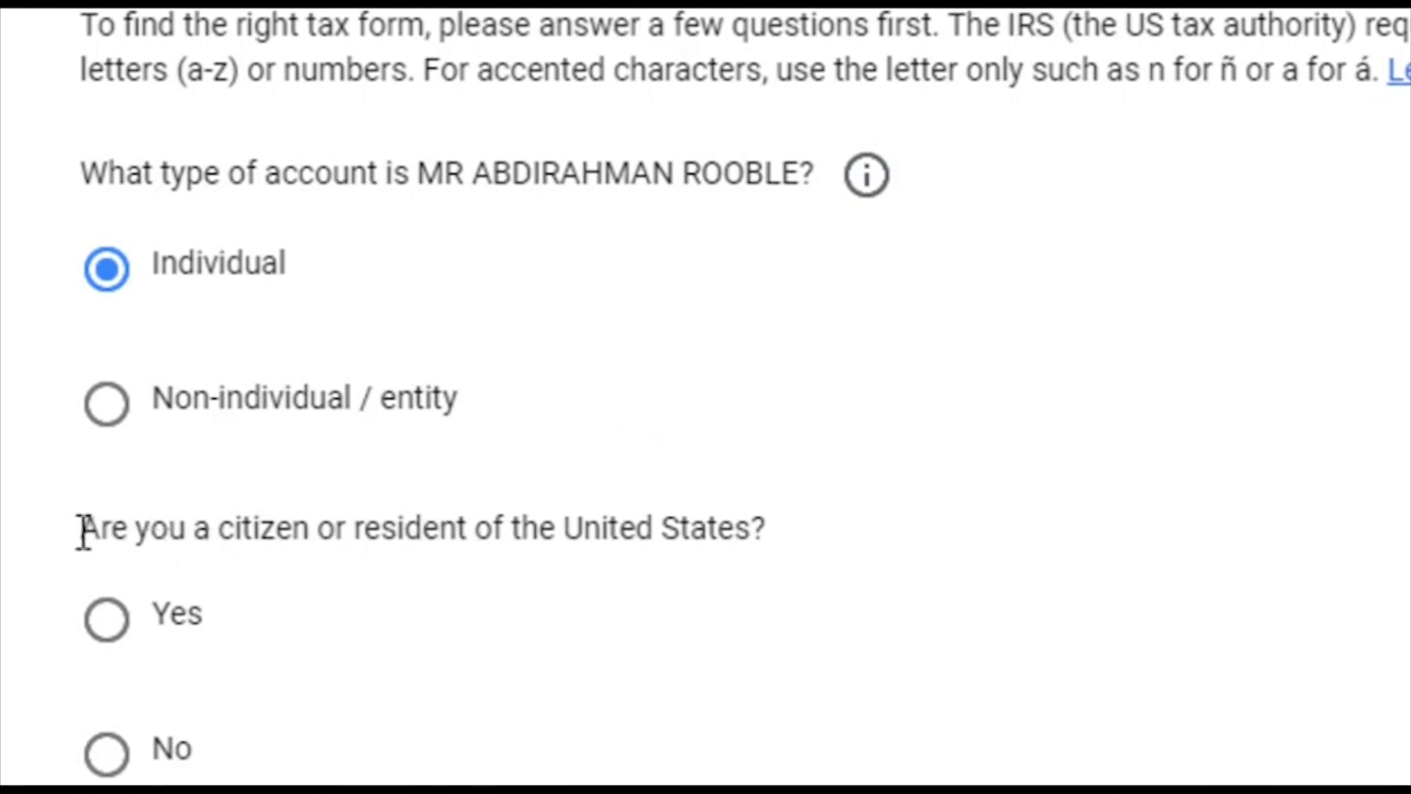
click(107, 751)
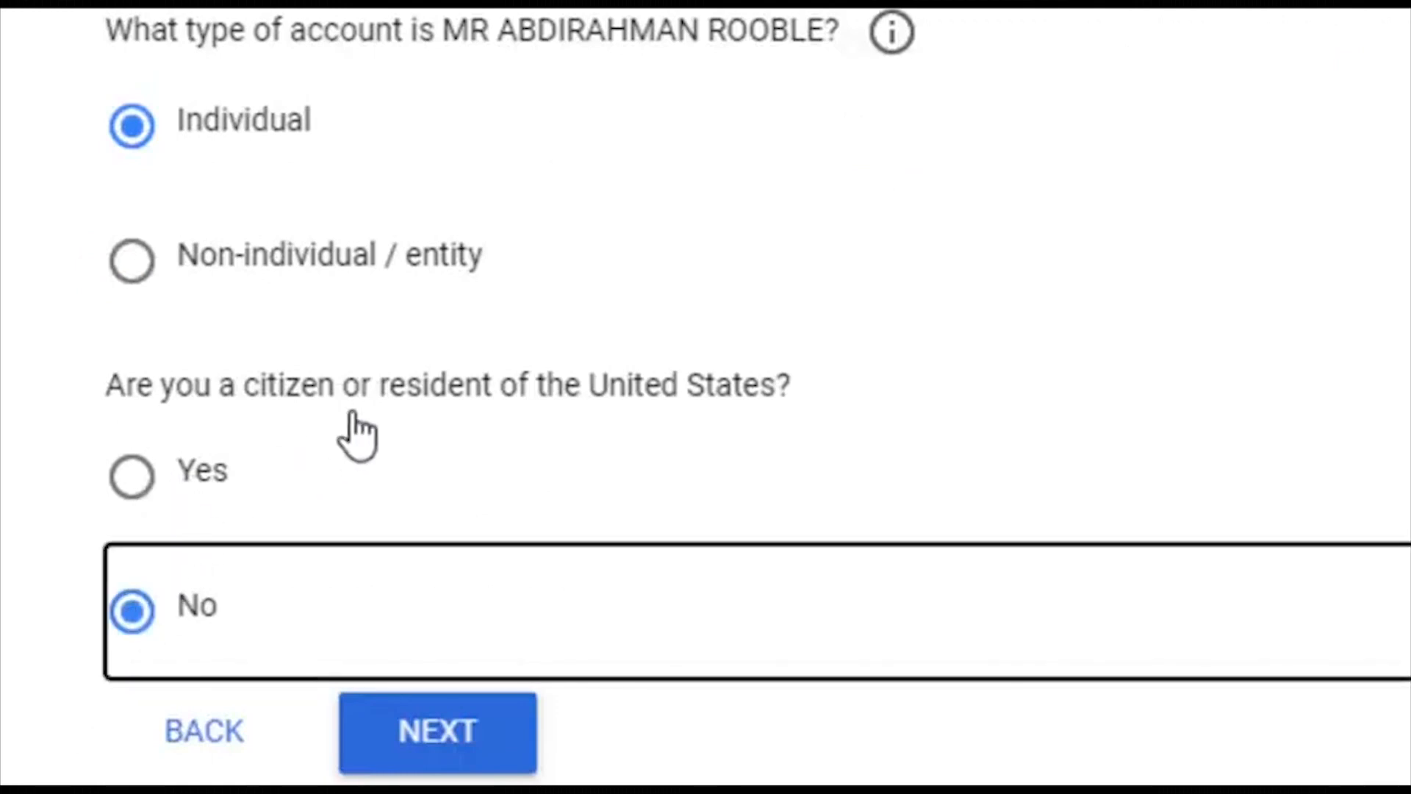
click(442, 738)
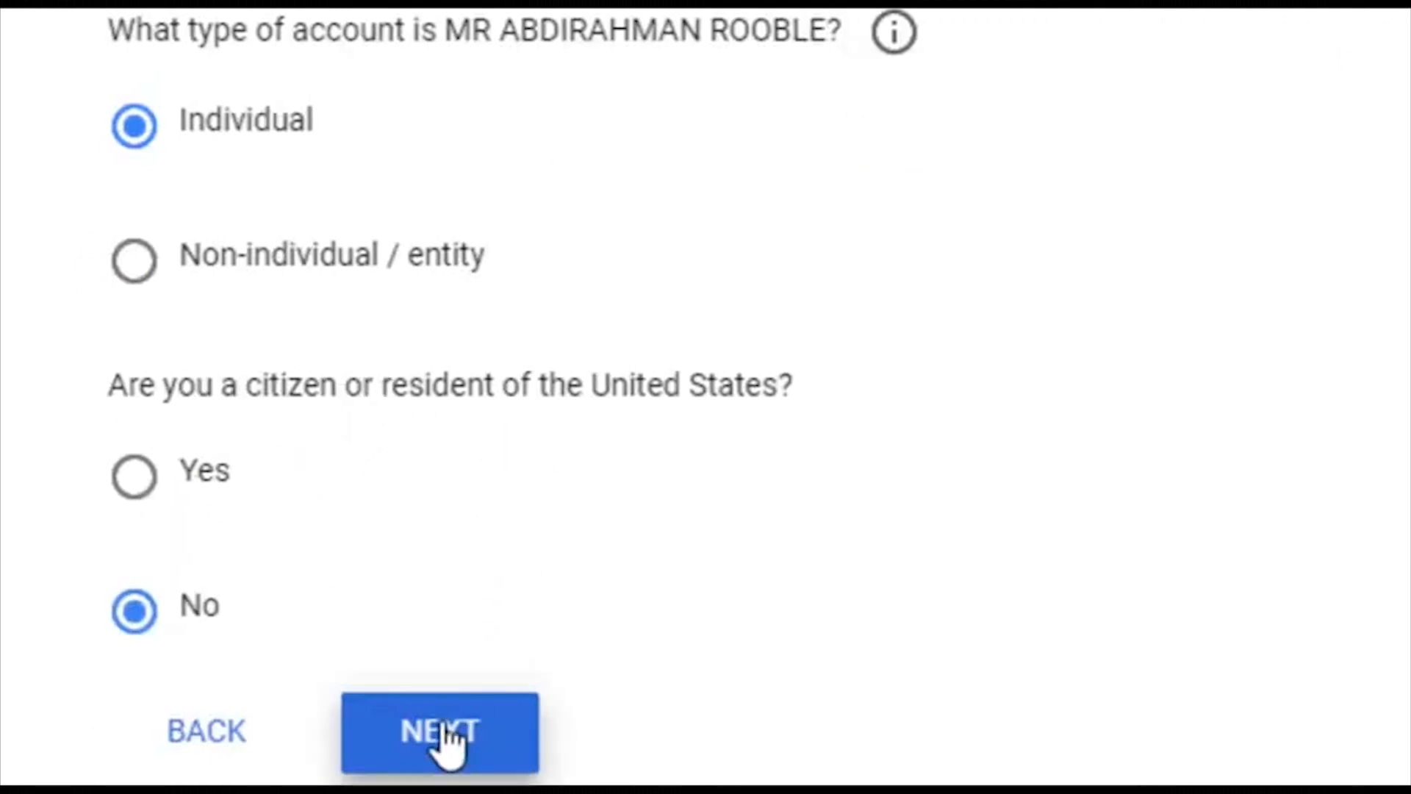
Step: Choose the W-8BEN form type after briefly trying W-8ECI, and start the W-8BEN form
scroll(541, 347, down, 4)
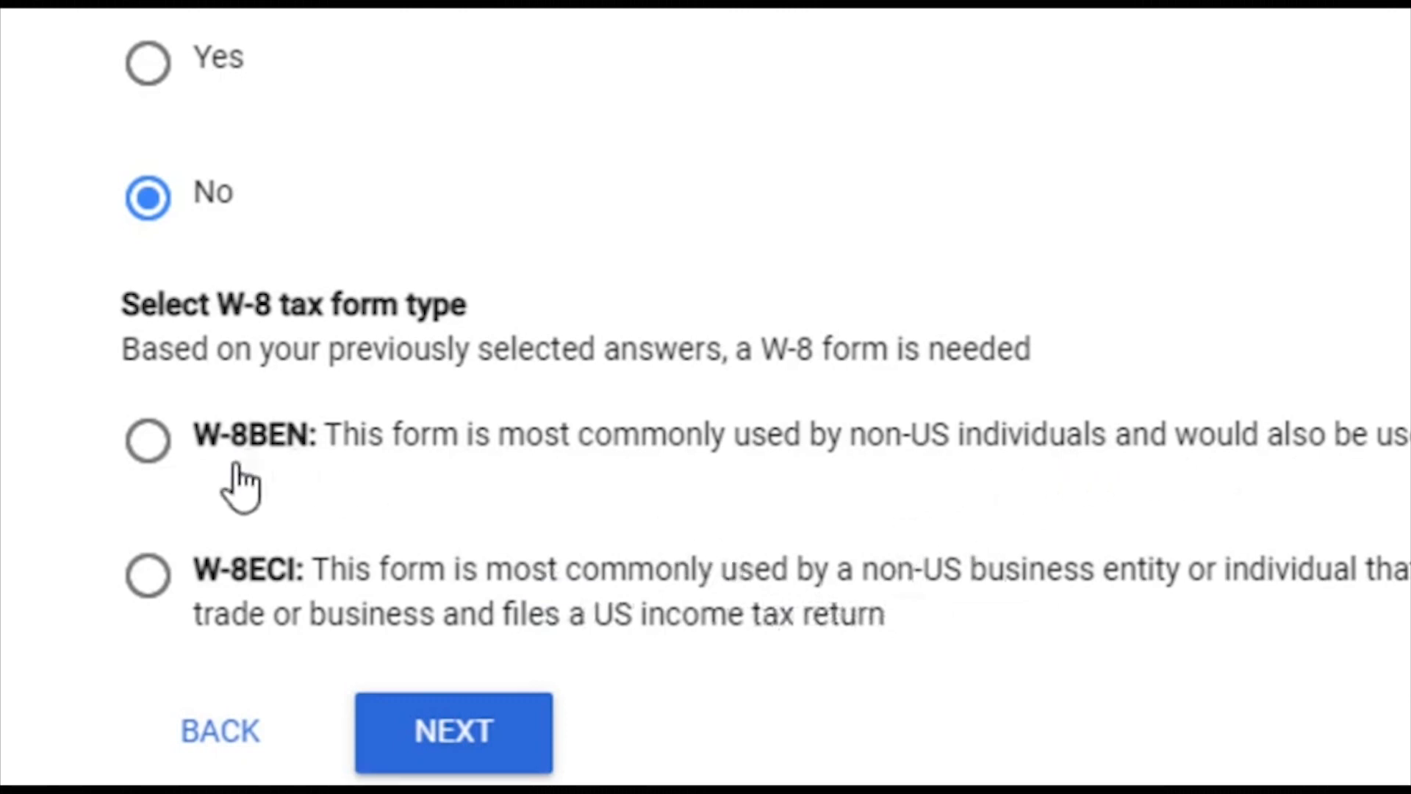
click(150, 444)
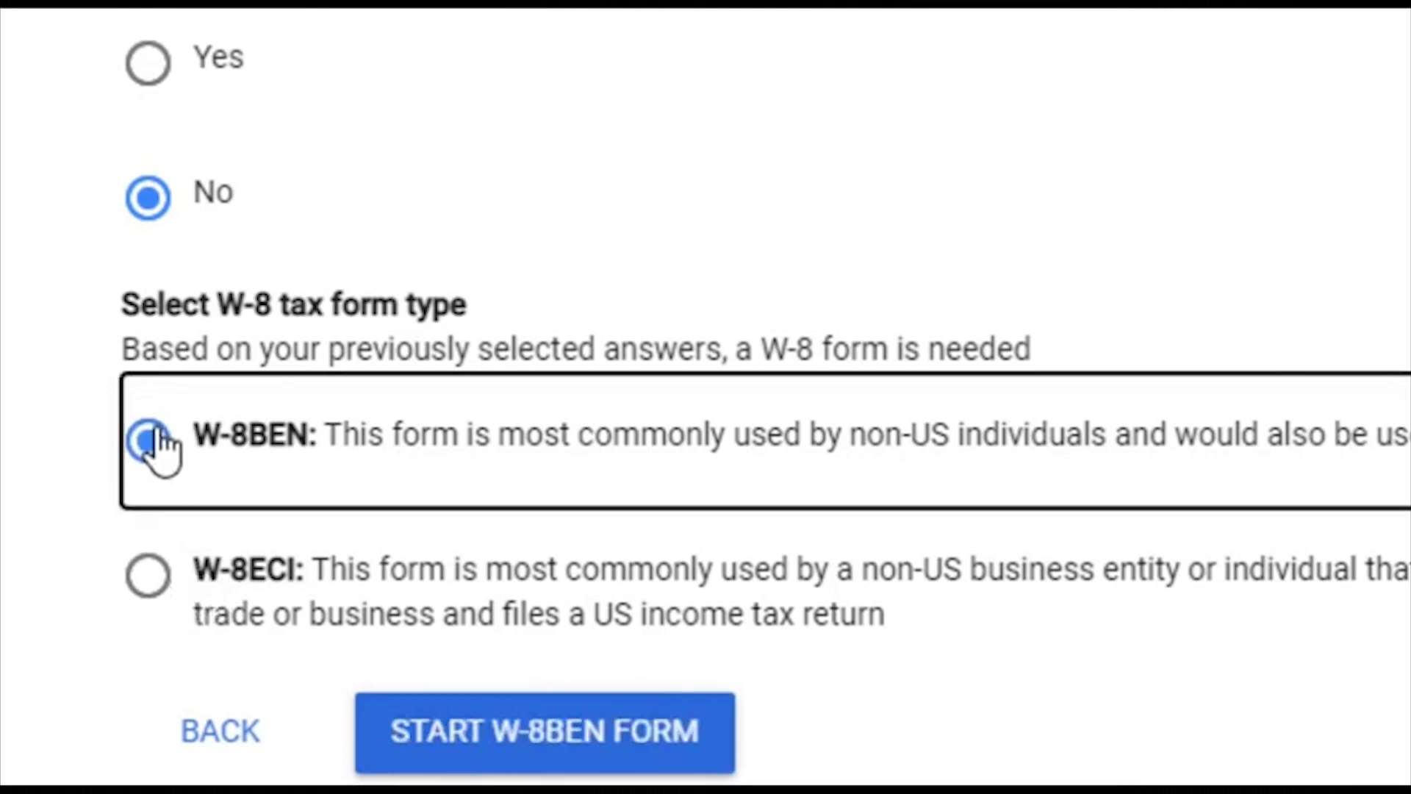
click(145, 576)
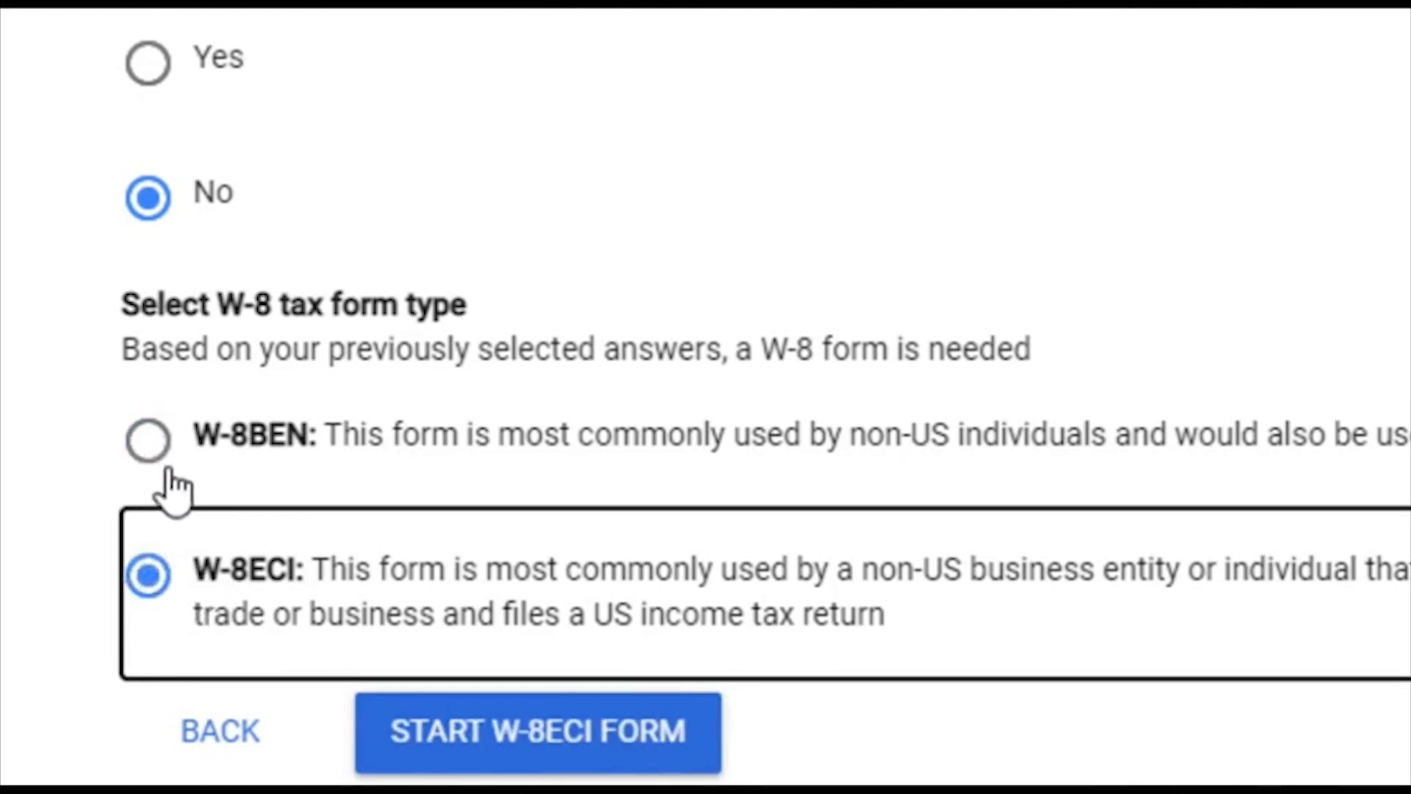
click(153, 448)
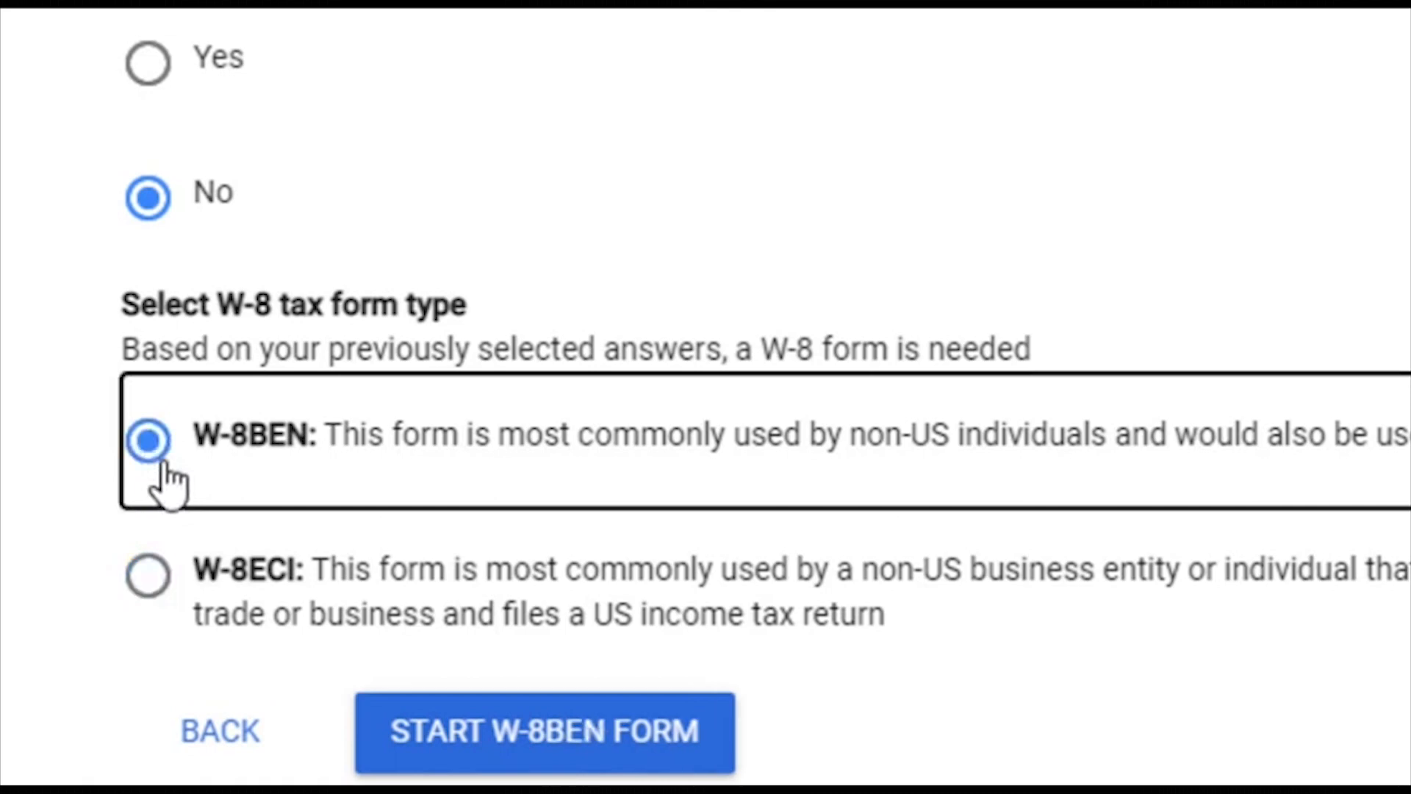
click(549, 736)
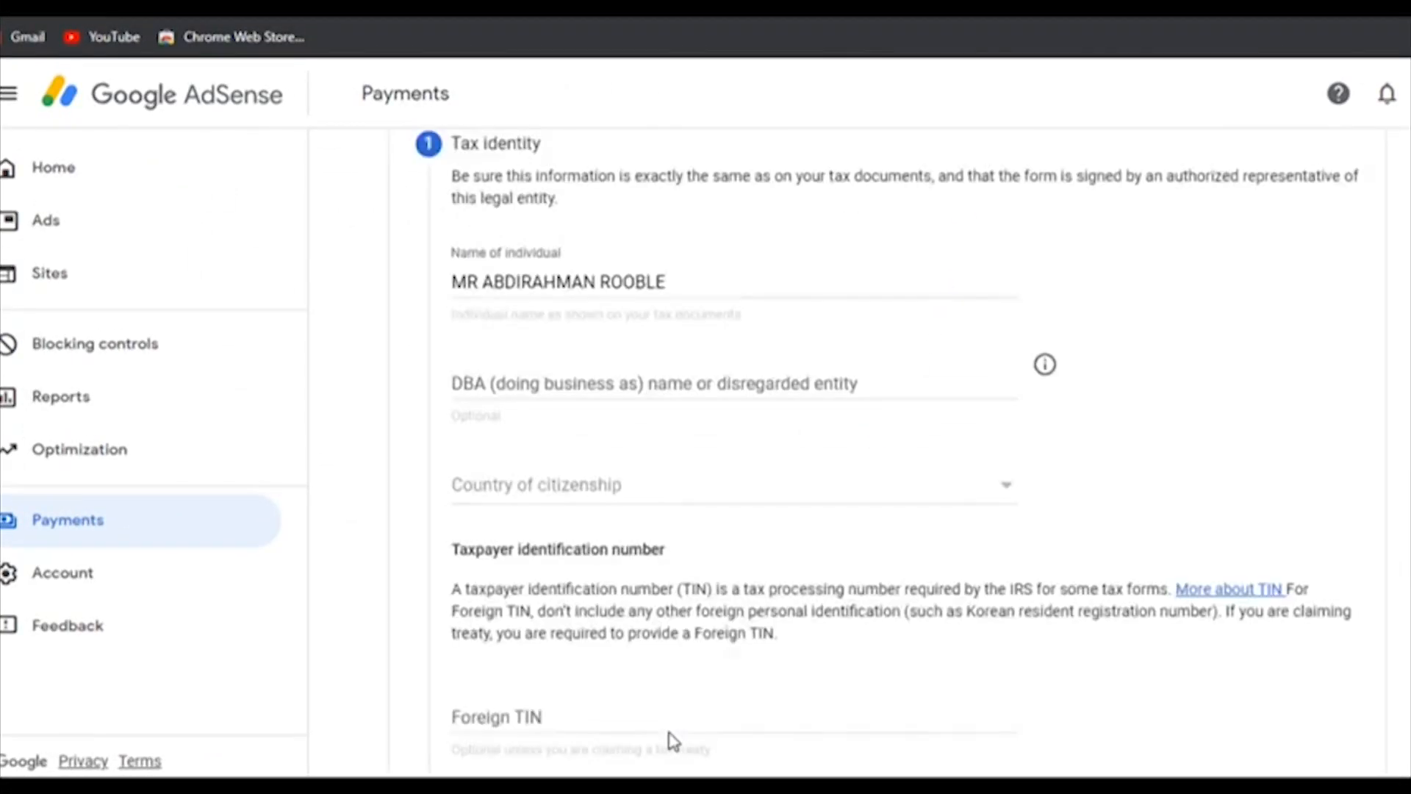
Step: Review the Tax identity section and leave the optional DBA name field blank
scroll(857, 589, up, 5)
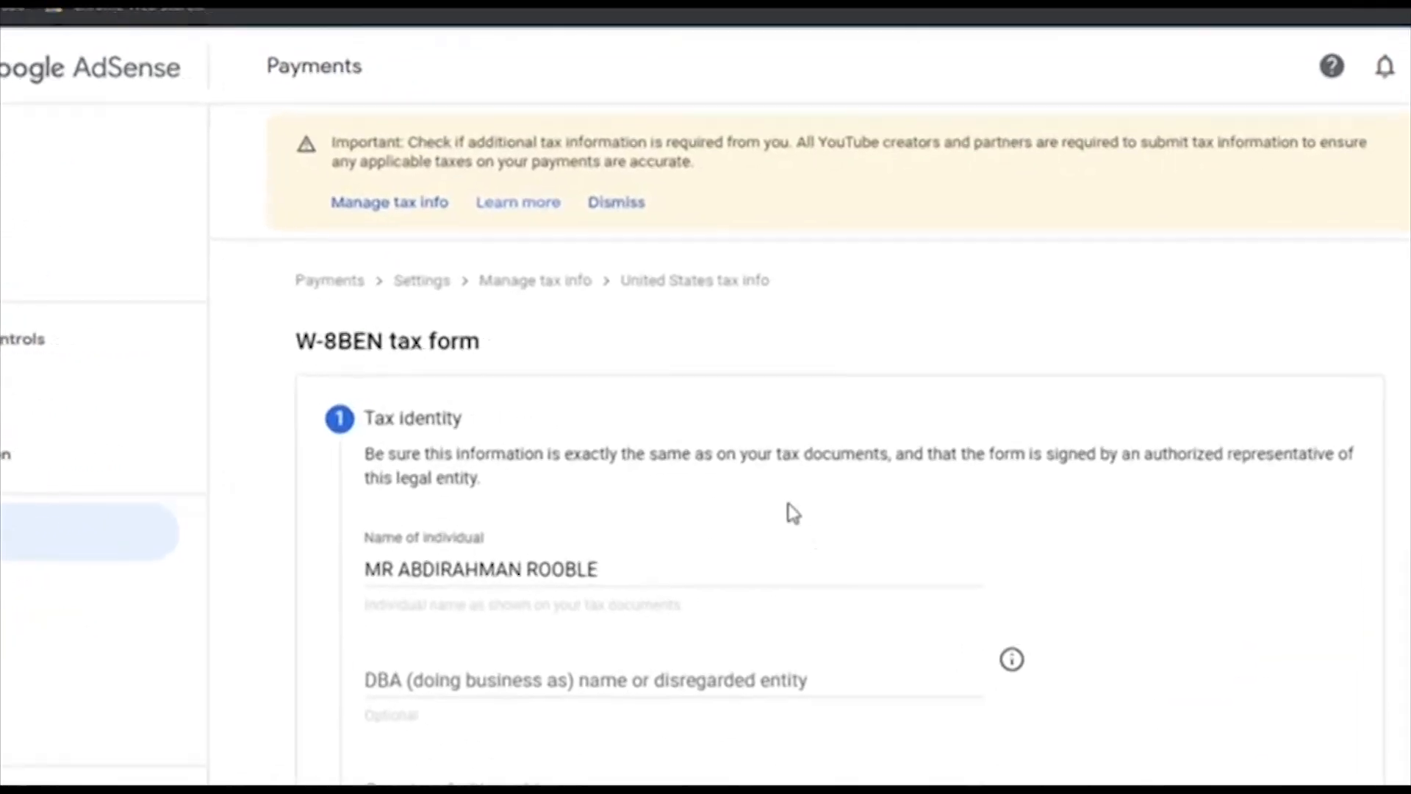
scroll(722, 452, down, 2)
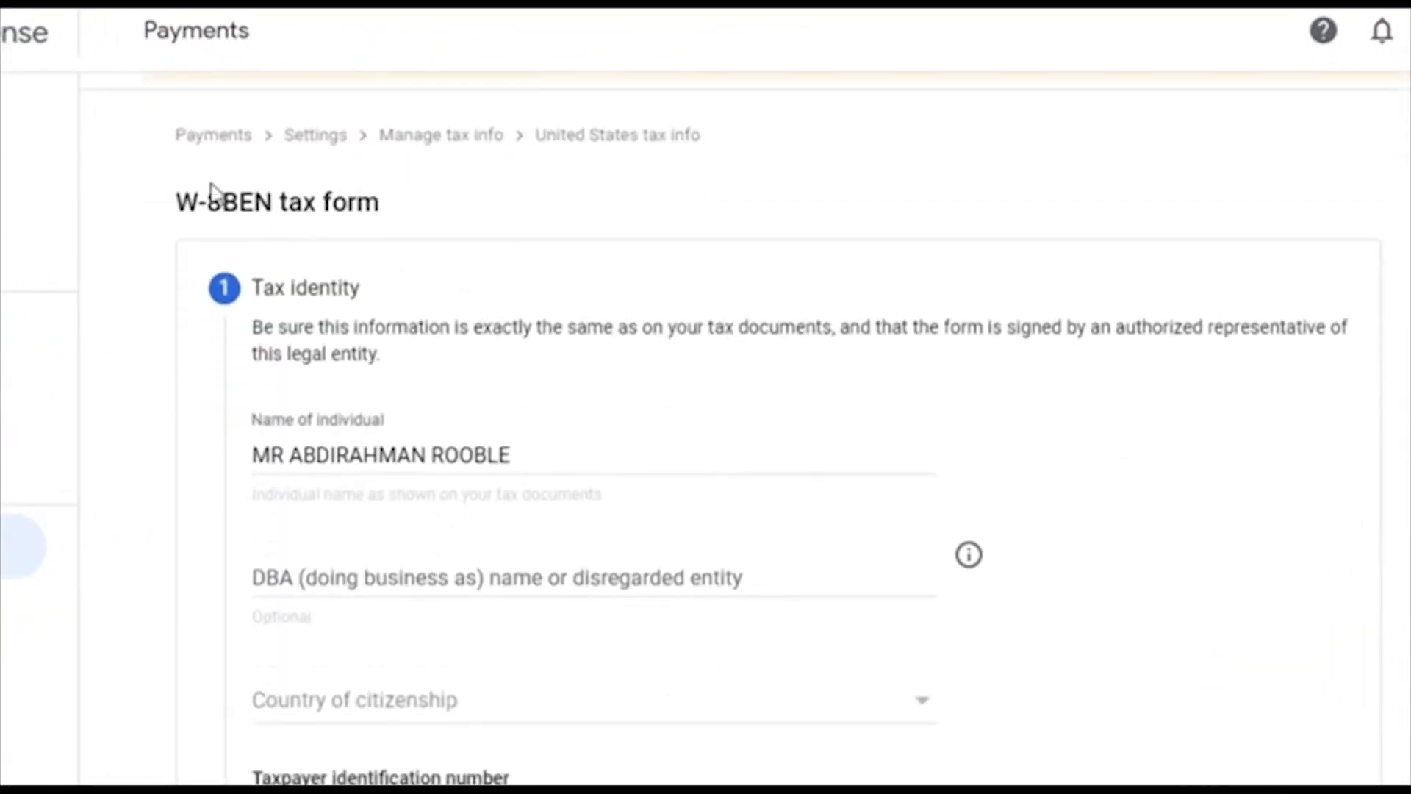
drag(252, 290, 409, 302)
click(419, 299)
scroll(531, 335, down, 2)
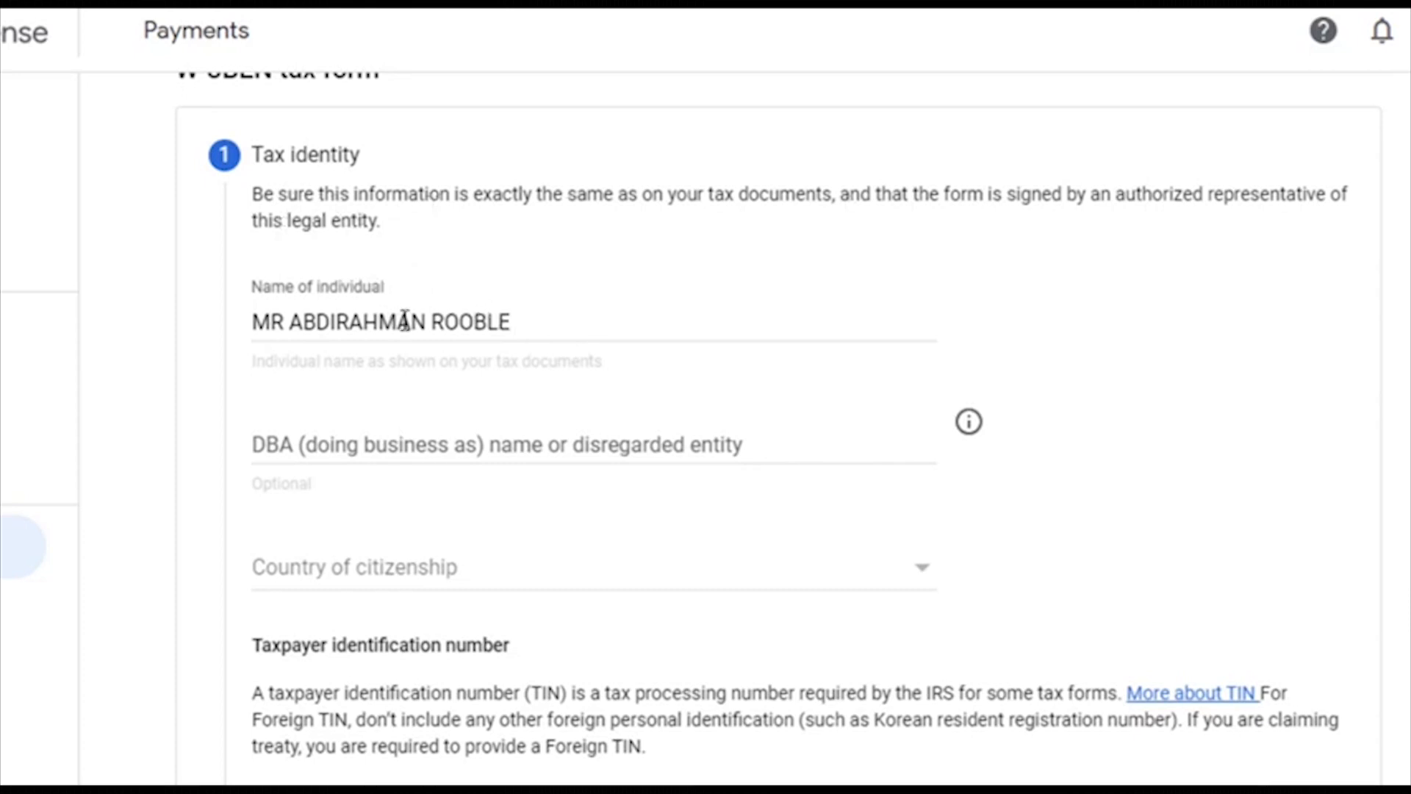
scroll(446, 329, down, 3)
scroll(488, 208, up, 2)
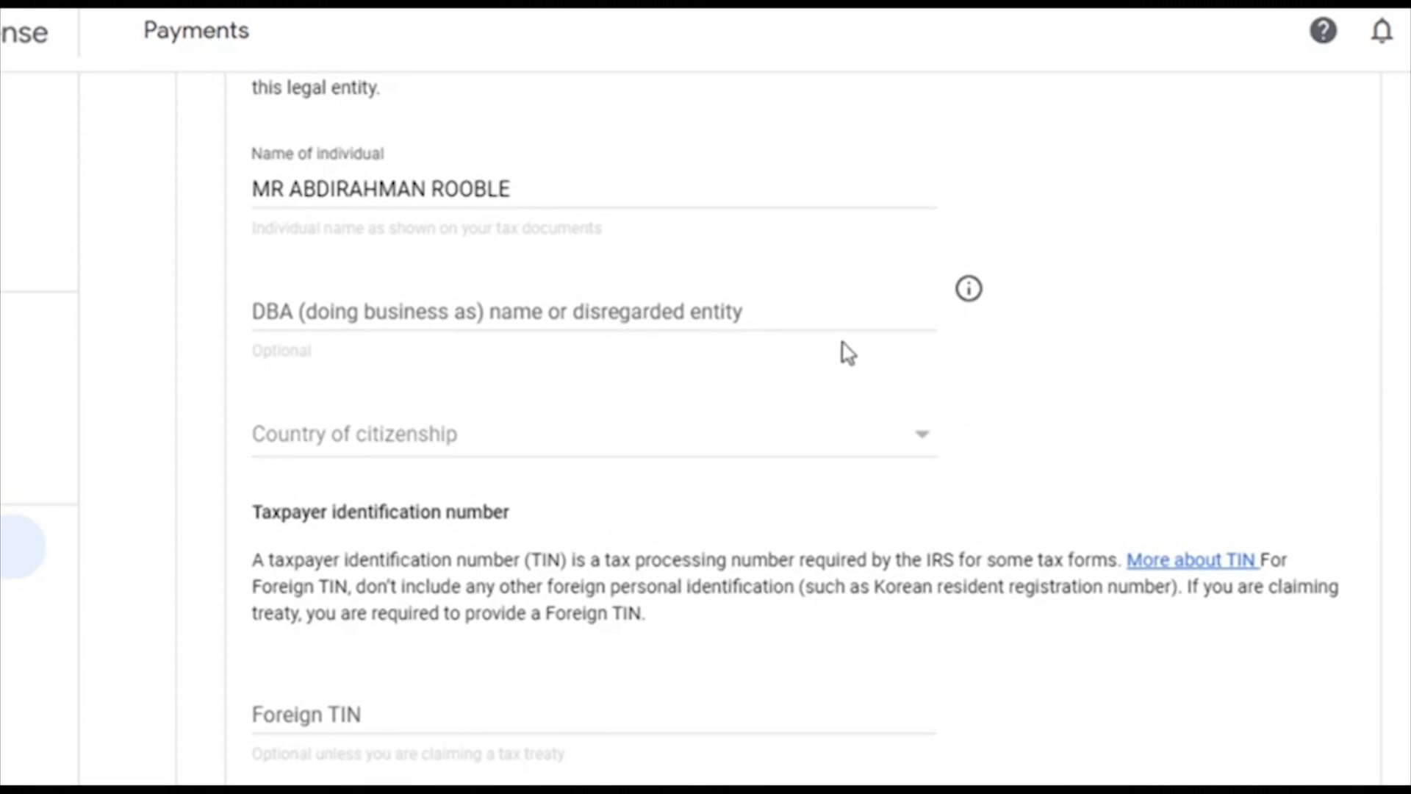
click(809, 325)
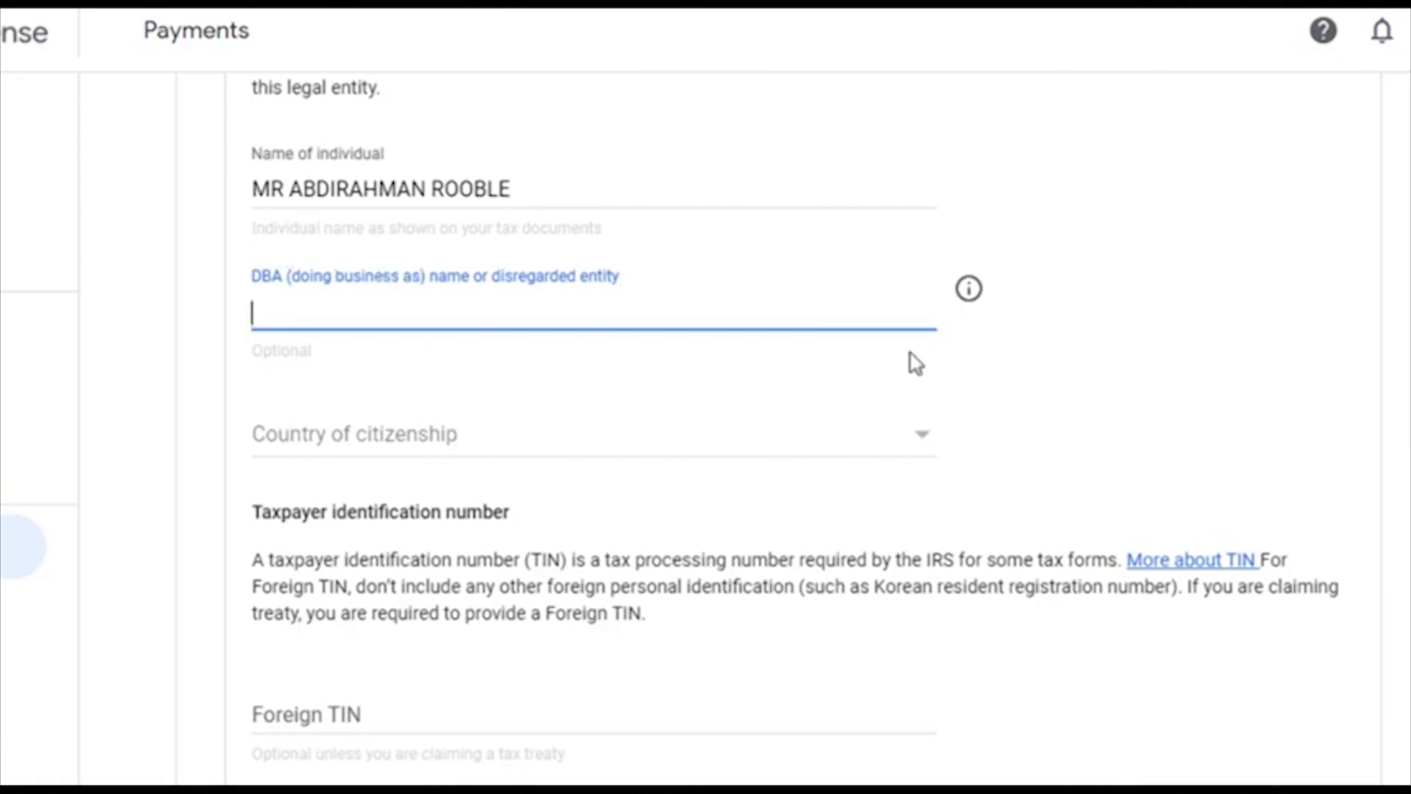
click(1254, 406)
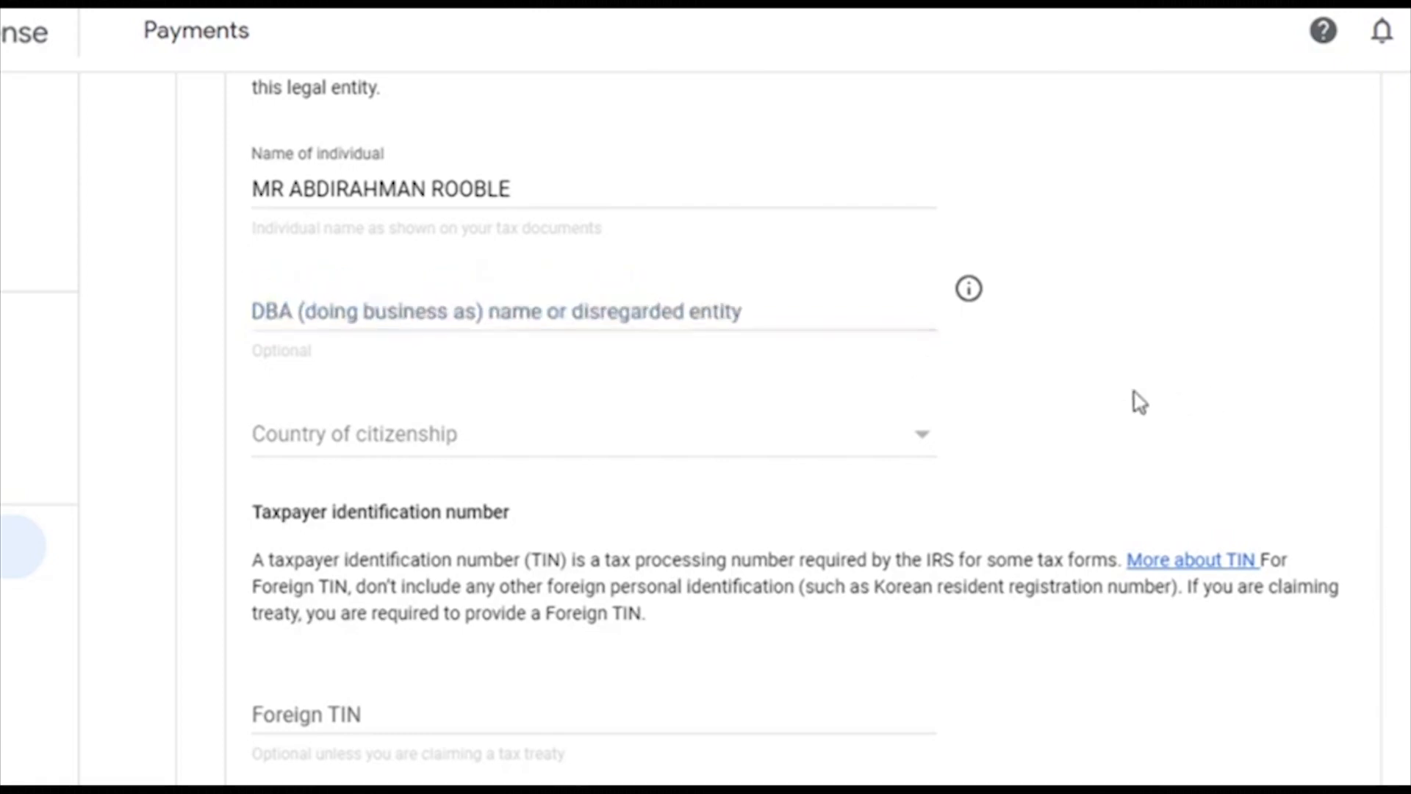
Step: Pick Somalia from the Country of citizenship dropdown list
scroll(923, 374, down, 3)
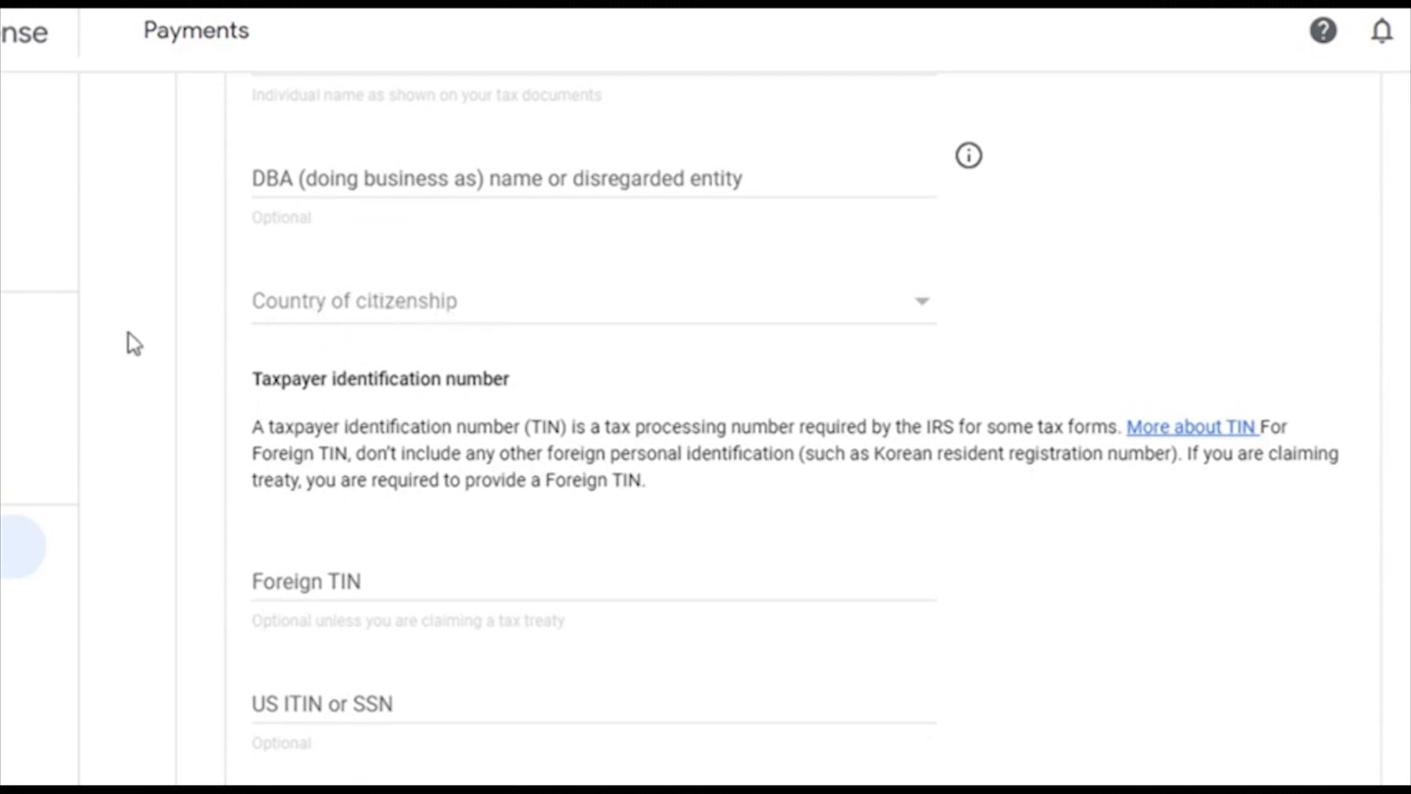
click(927, 320)
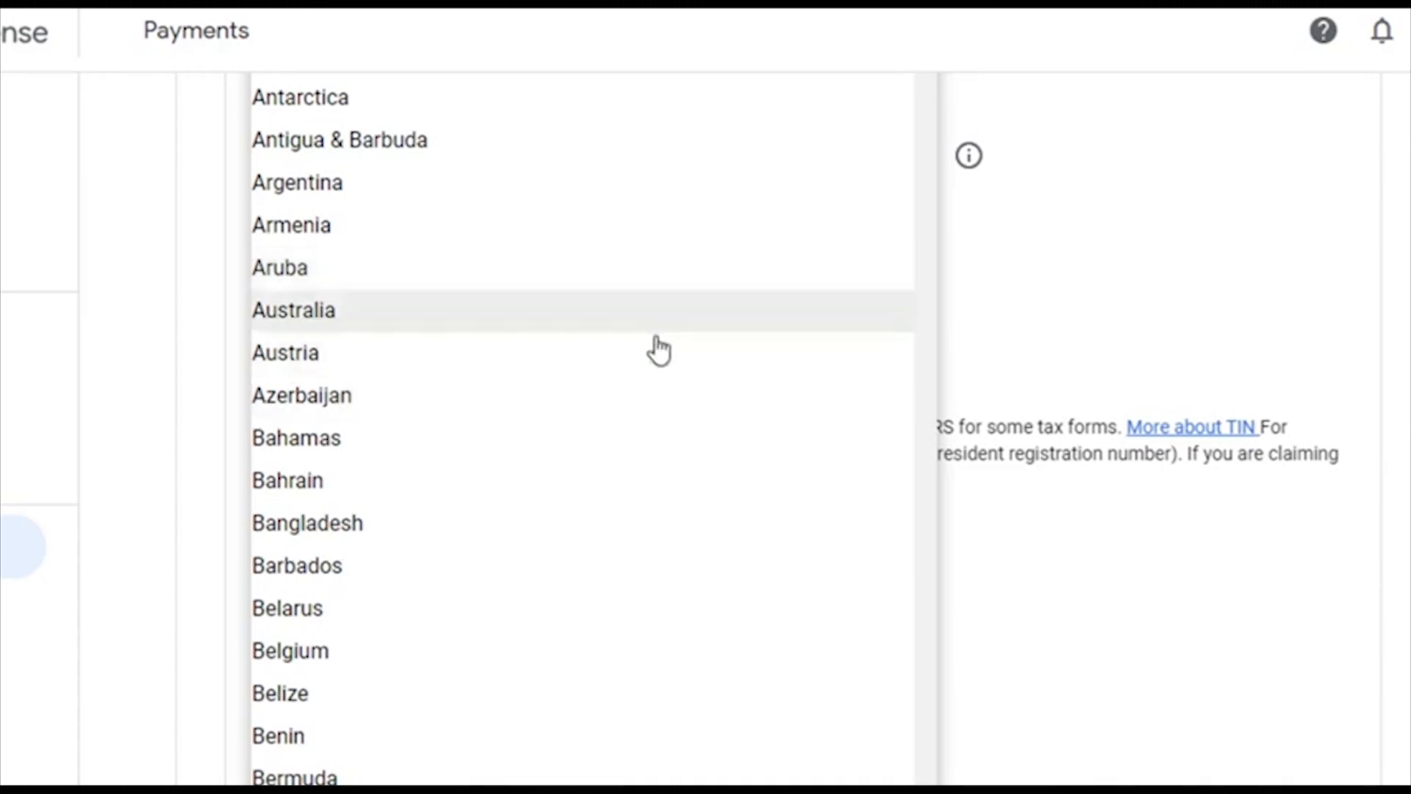
scroll(648, 324, down, 2)
scroll(651, 324, down, 9)
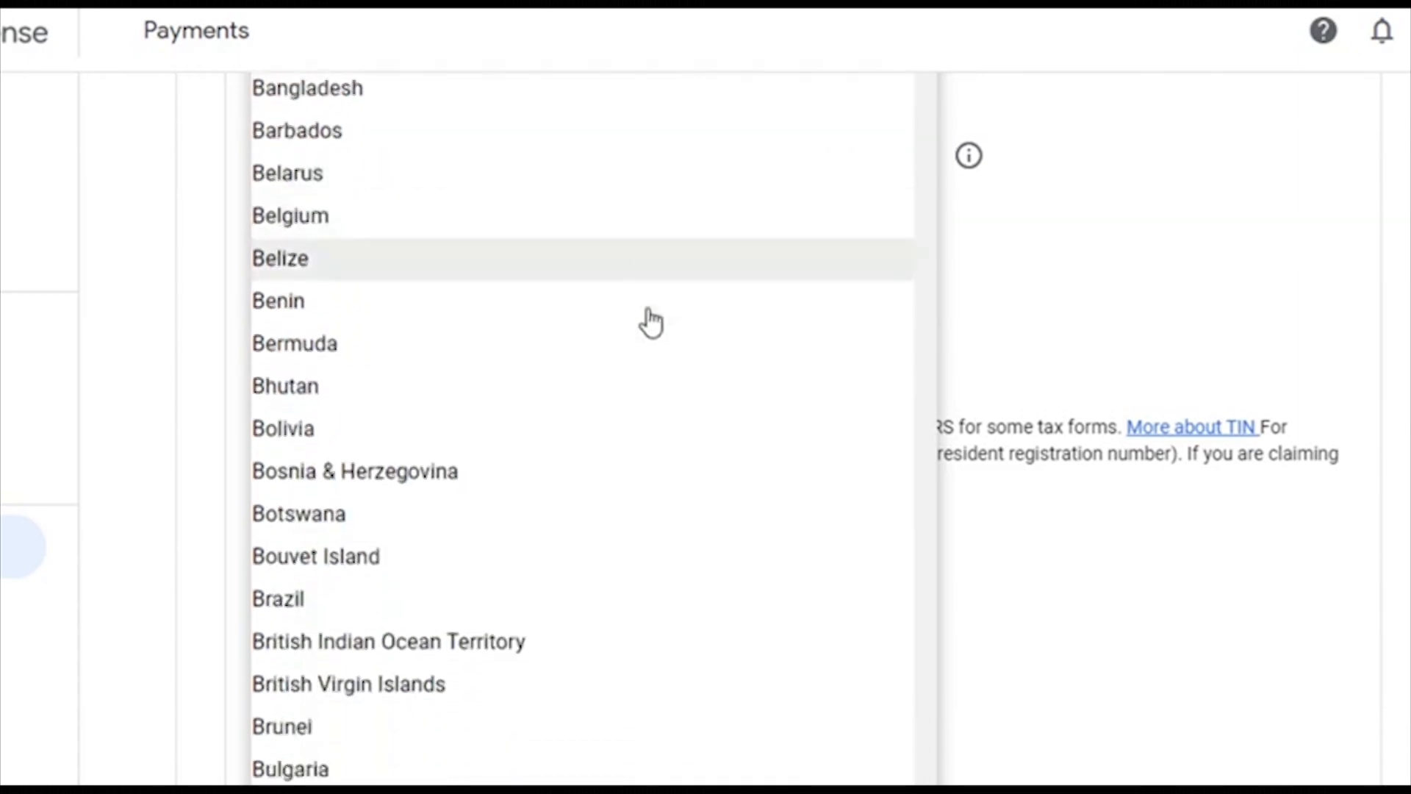
scroll(650, 322, down, 15)
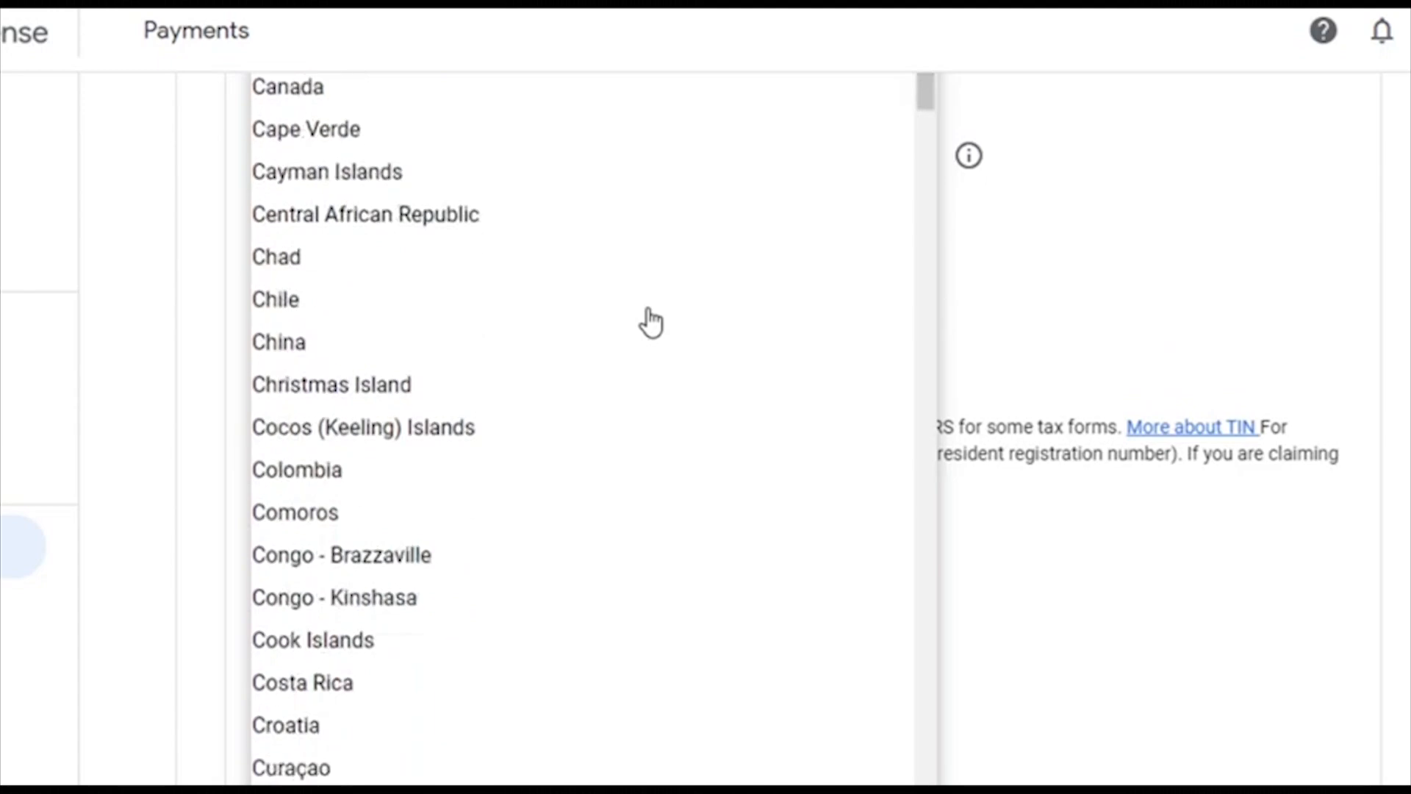
scroll(650, 323, down, 12)
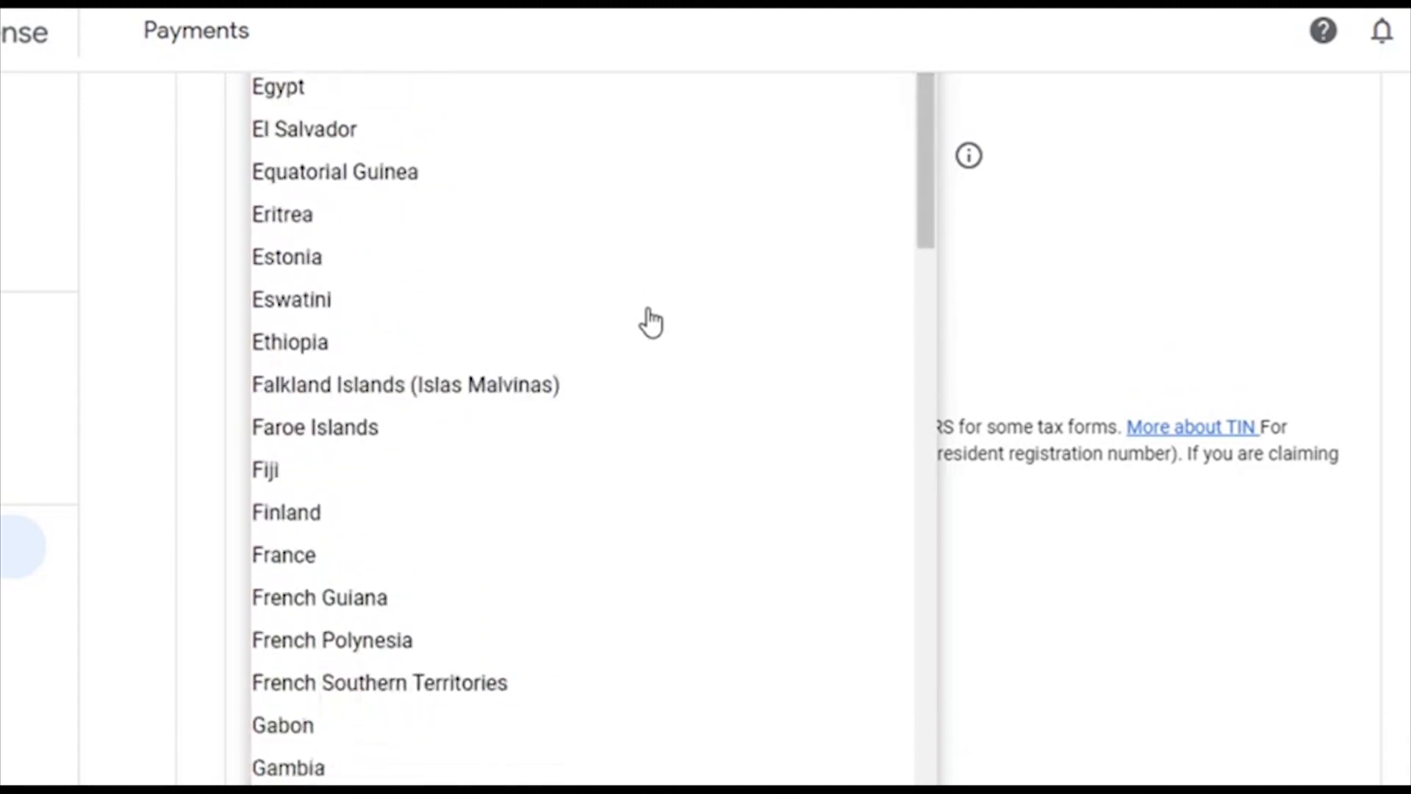
scroll(650, 323, down, 13)
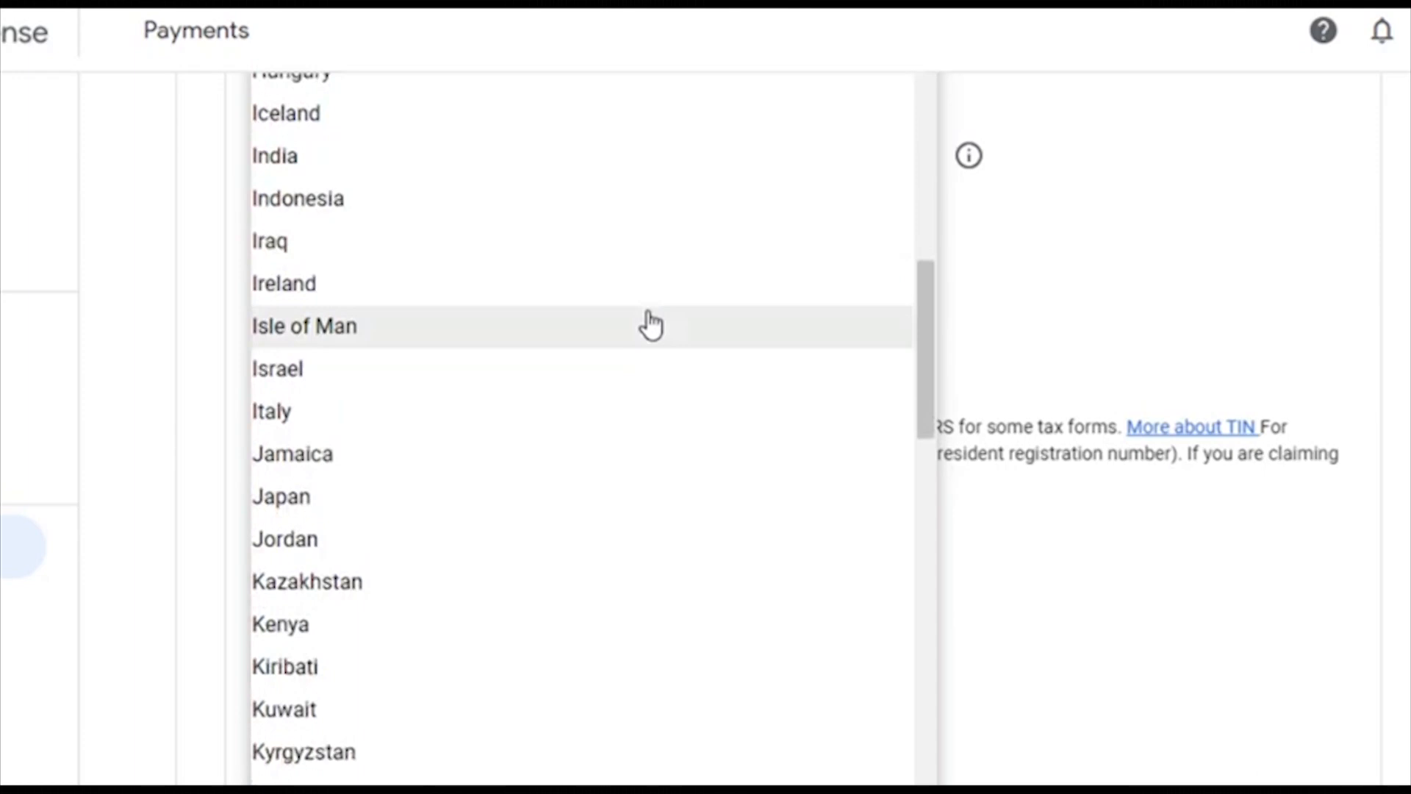
scroll(650, 323, down, 3)
scroll(650, 323, up, 3)
scroll(650, 324, down, 17)
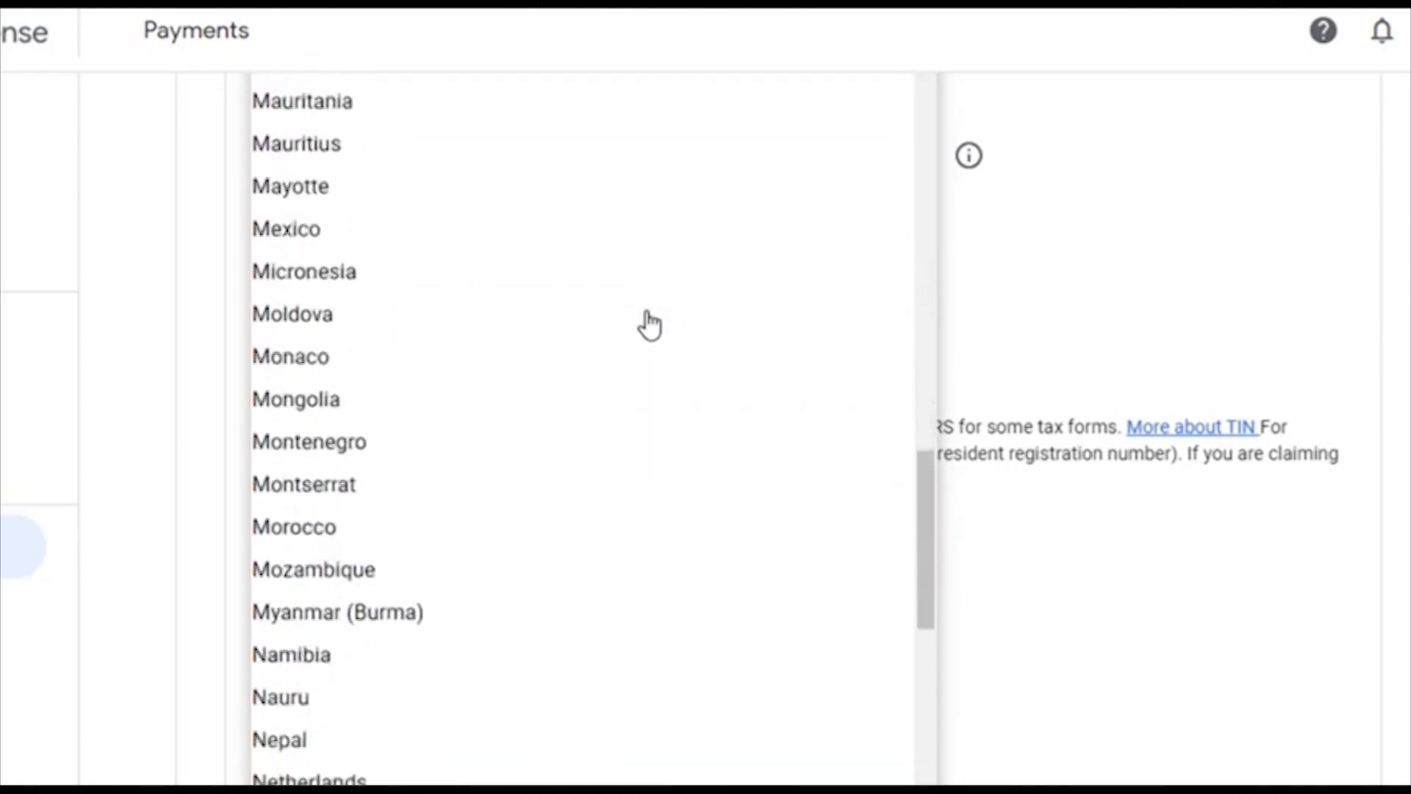
scroll(650, 324, down, 17)
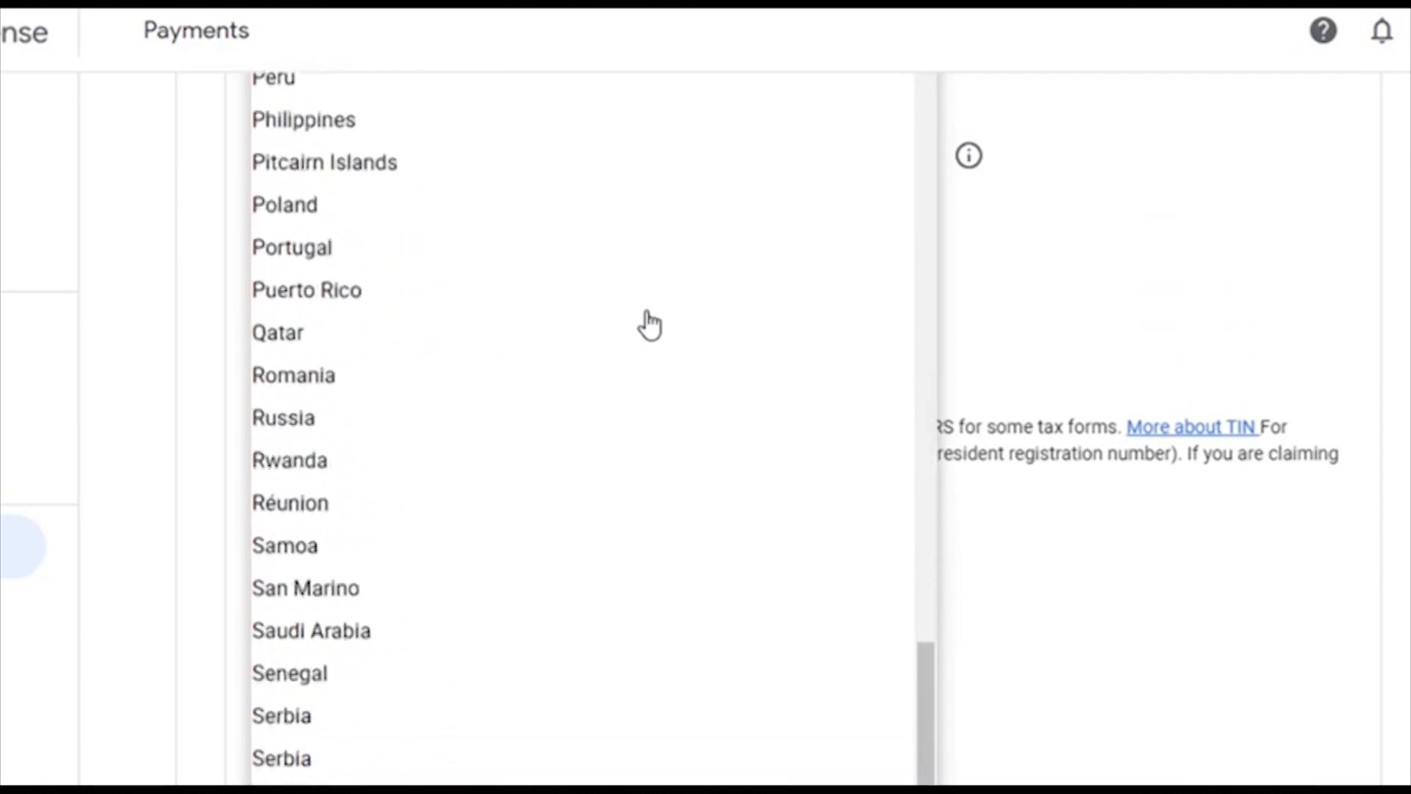
scroll(650, 324, down, 5)
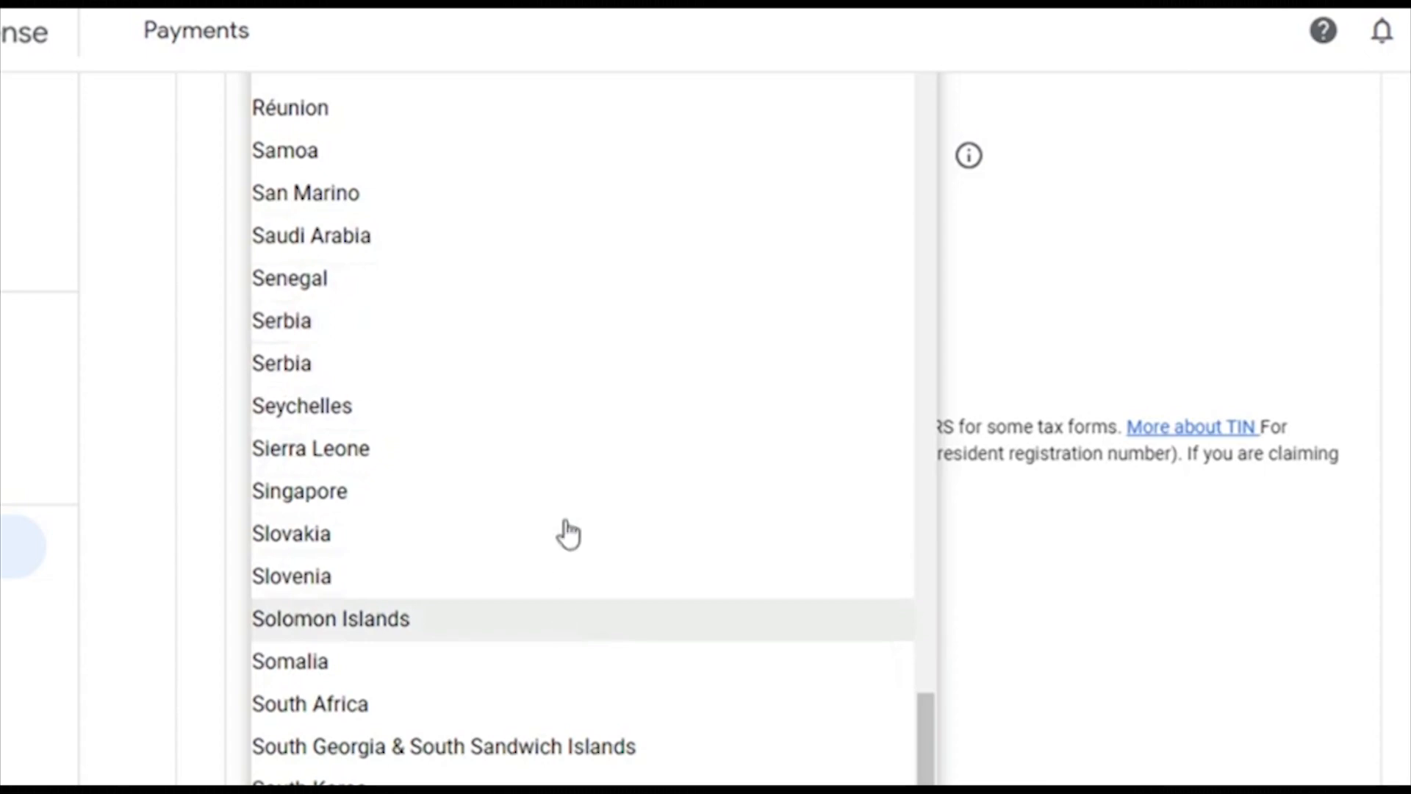
click(492, 687)
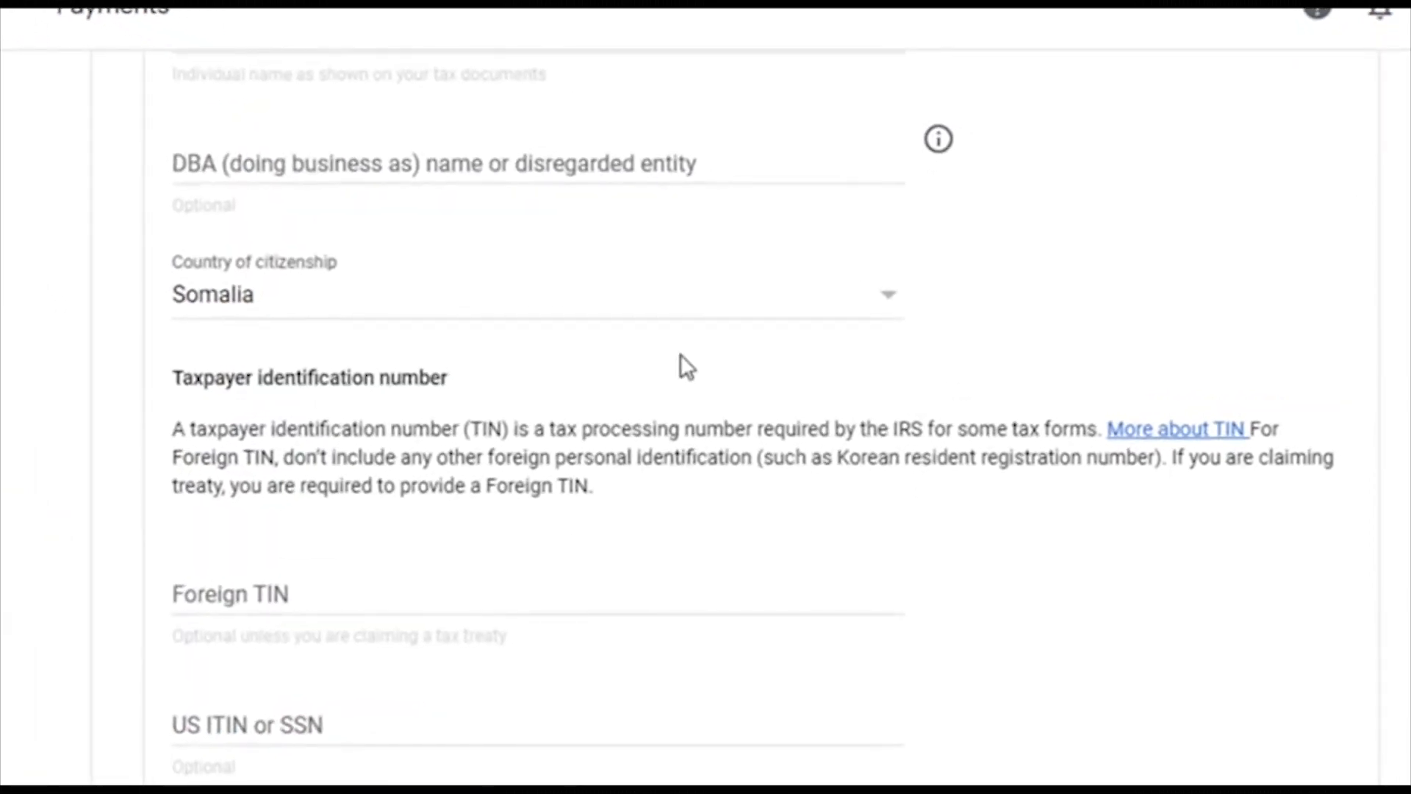
Step: Leave the Foreign TIN field blank and proceed to the W-8BEN Address step
scroll(835, 389, down, 2)
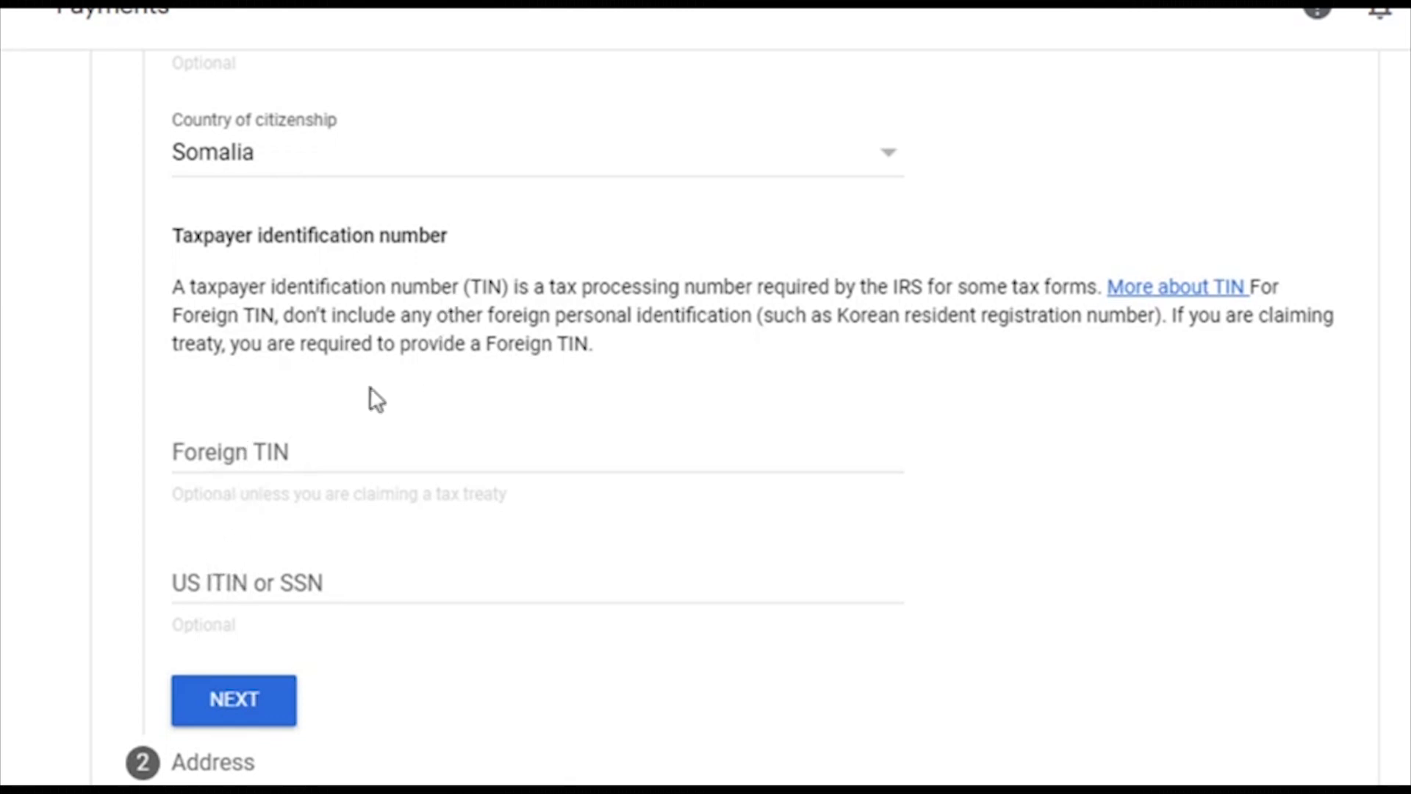
click(337, 449)
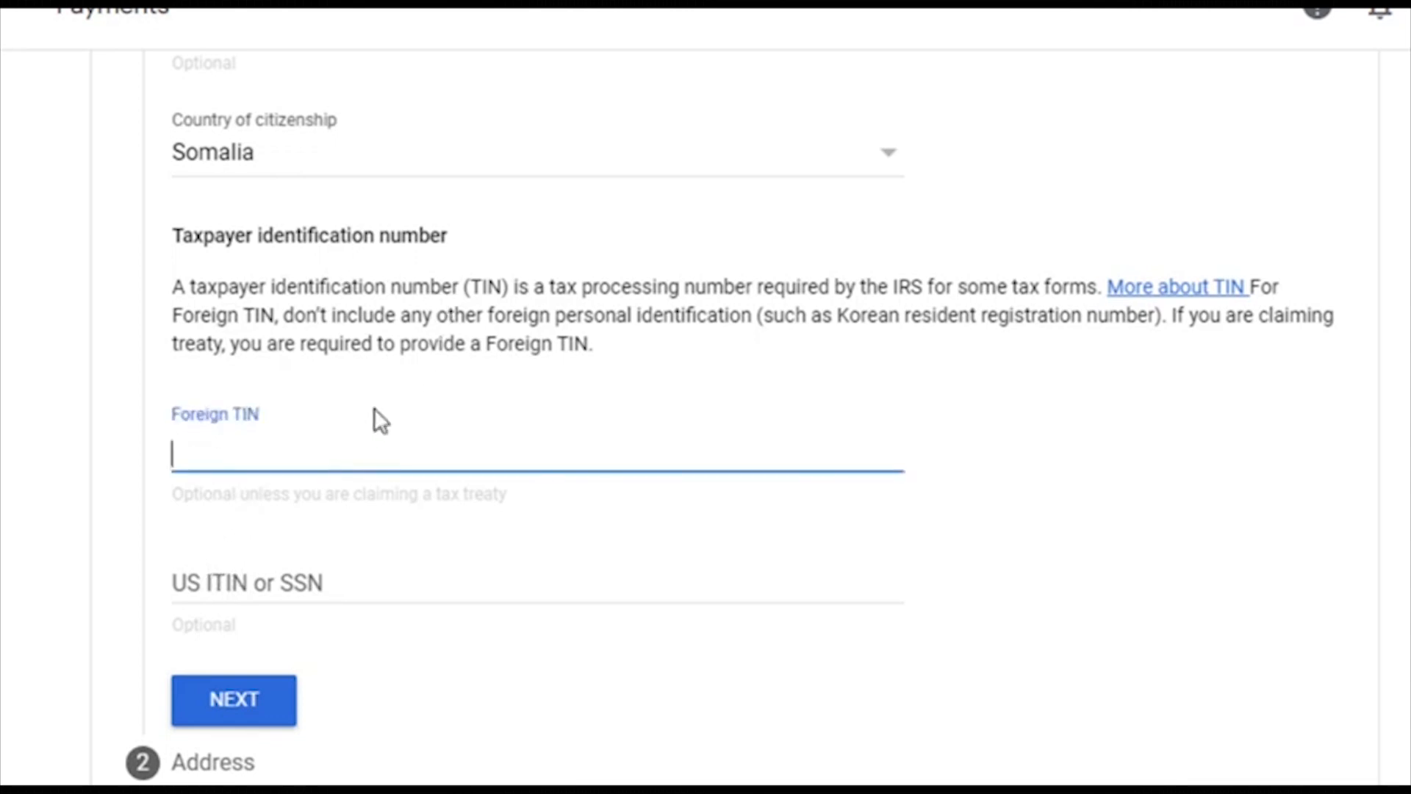
click(461, 323)
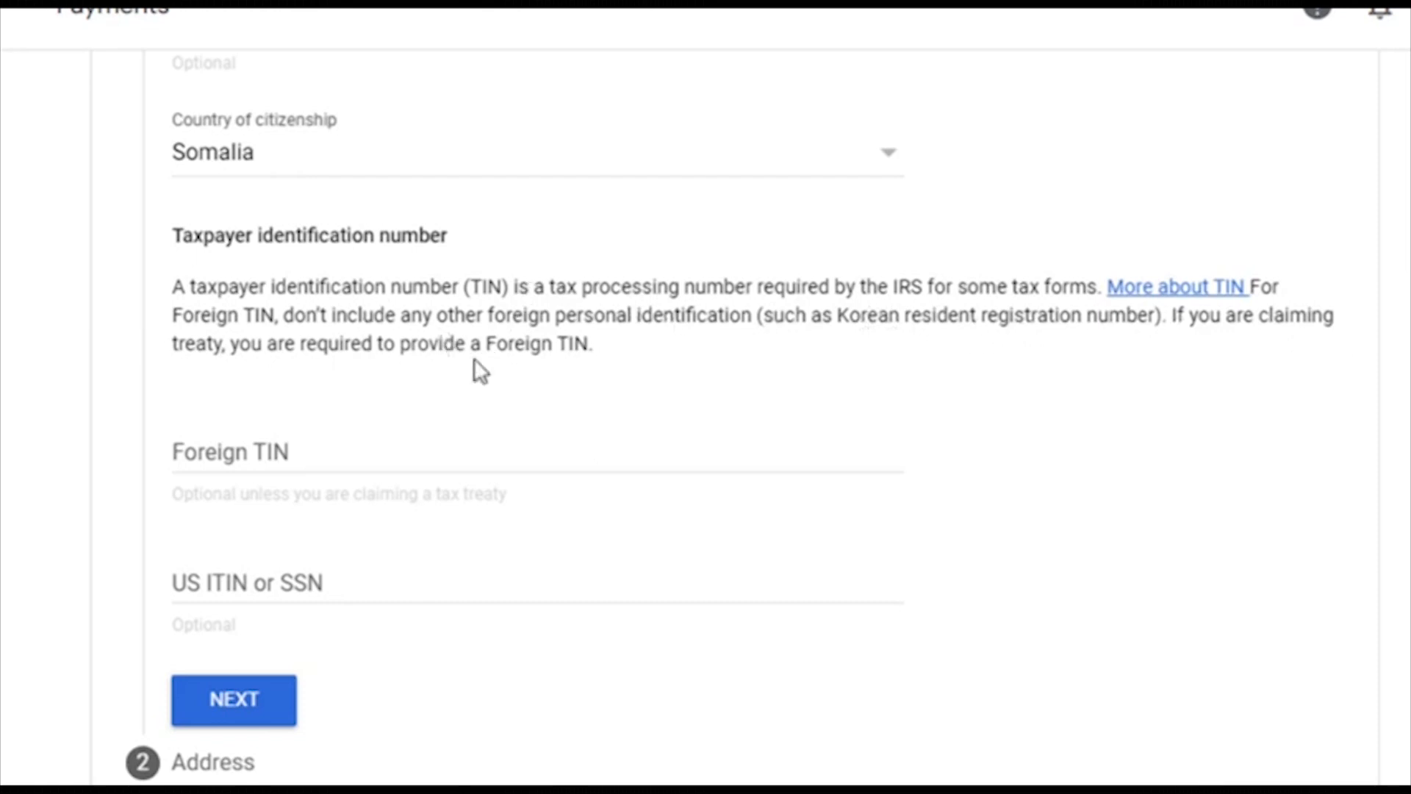
click(403, 455)
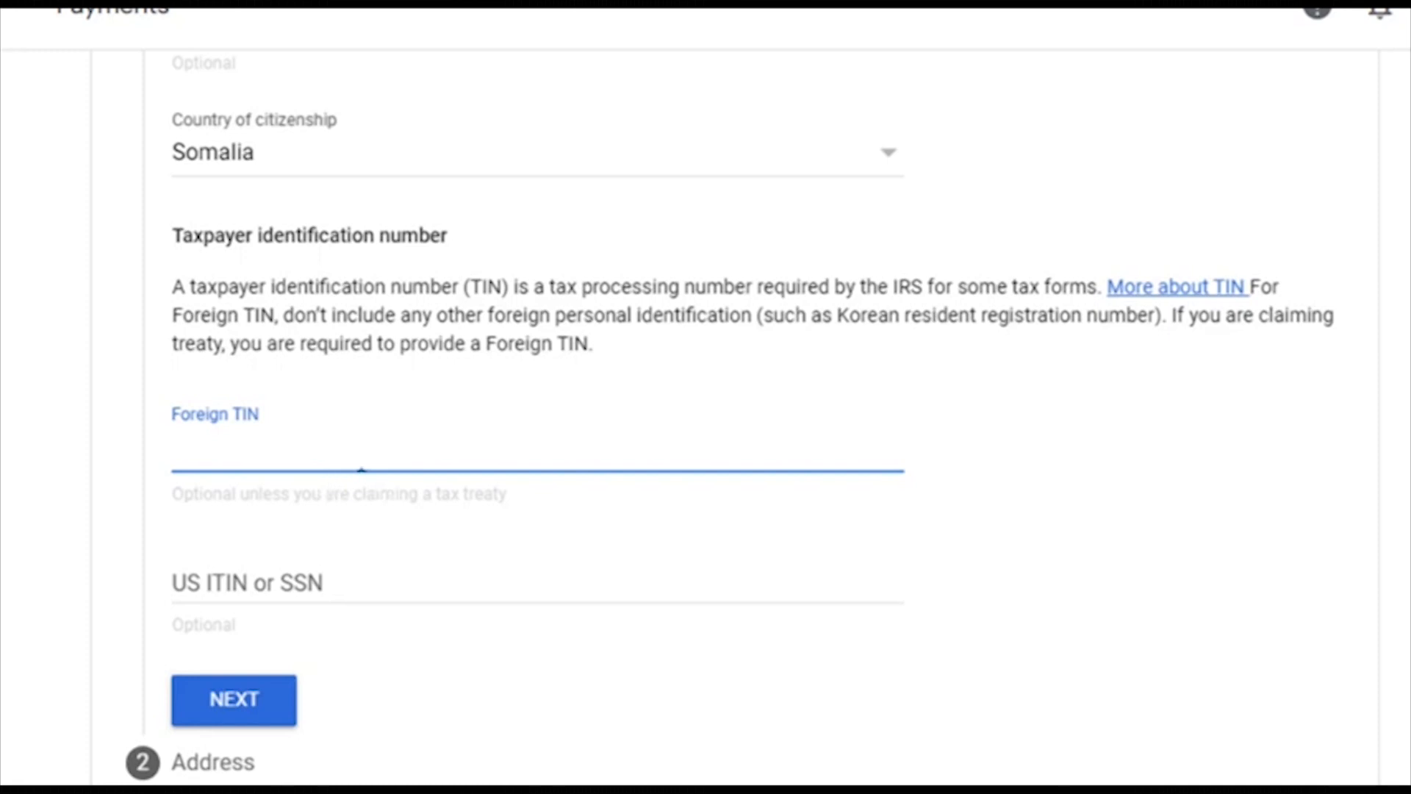
click(249, 712)
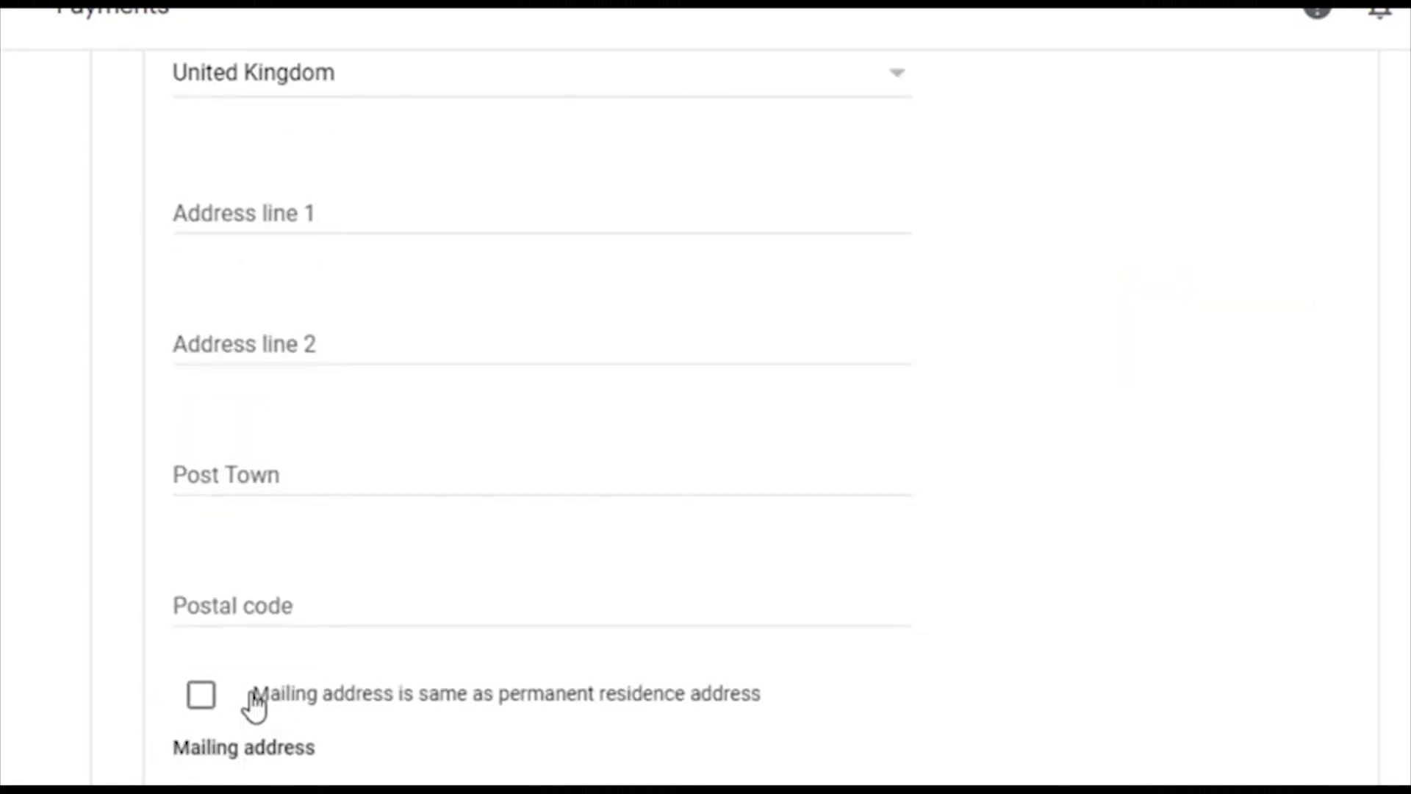
Step: Mark the residence address as PO Box/in-care-of and enter the first address line and Post Town
scroll(704, 301, up, 4)
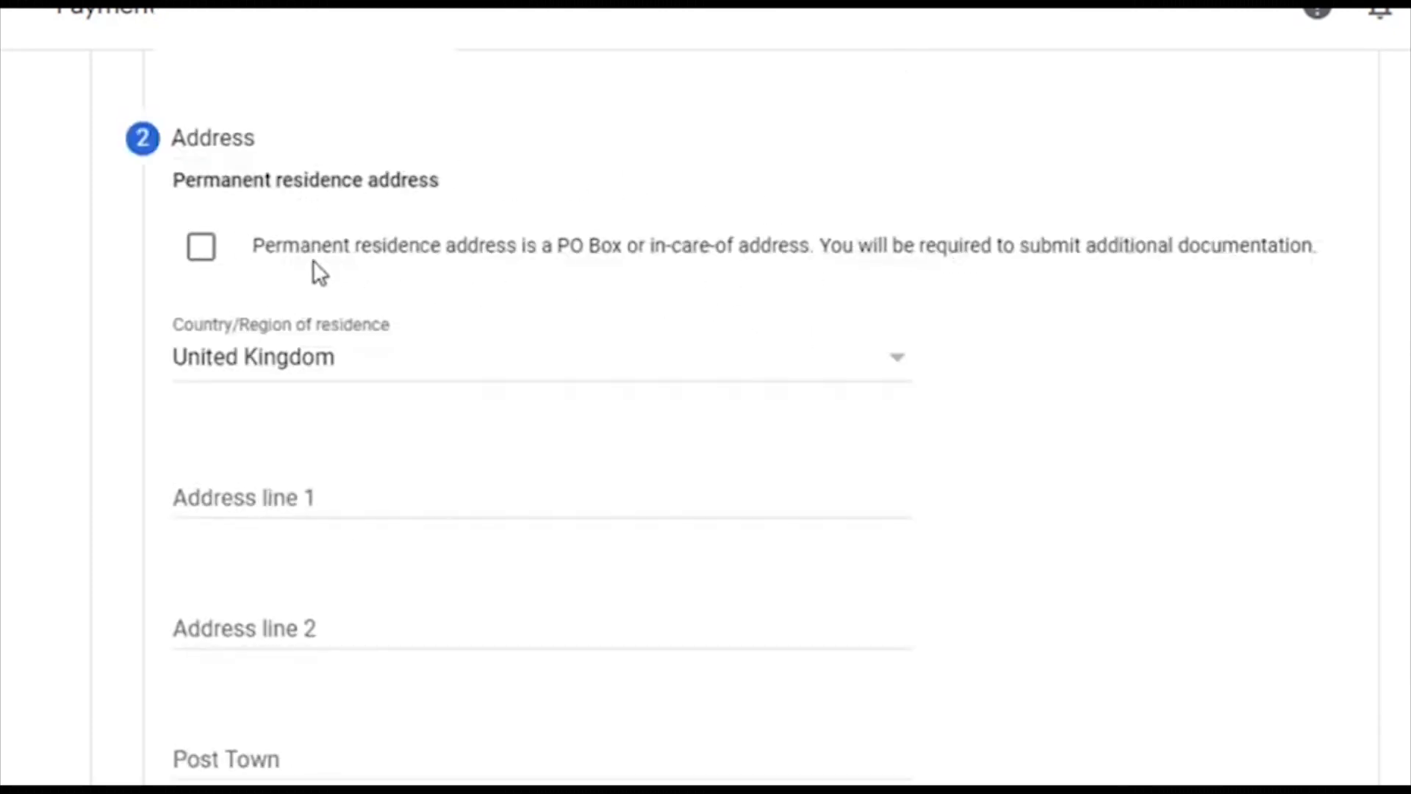
click(201, 249)
scroll(274, 277, down, 2)
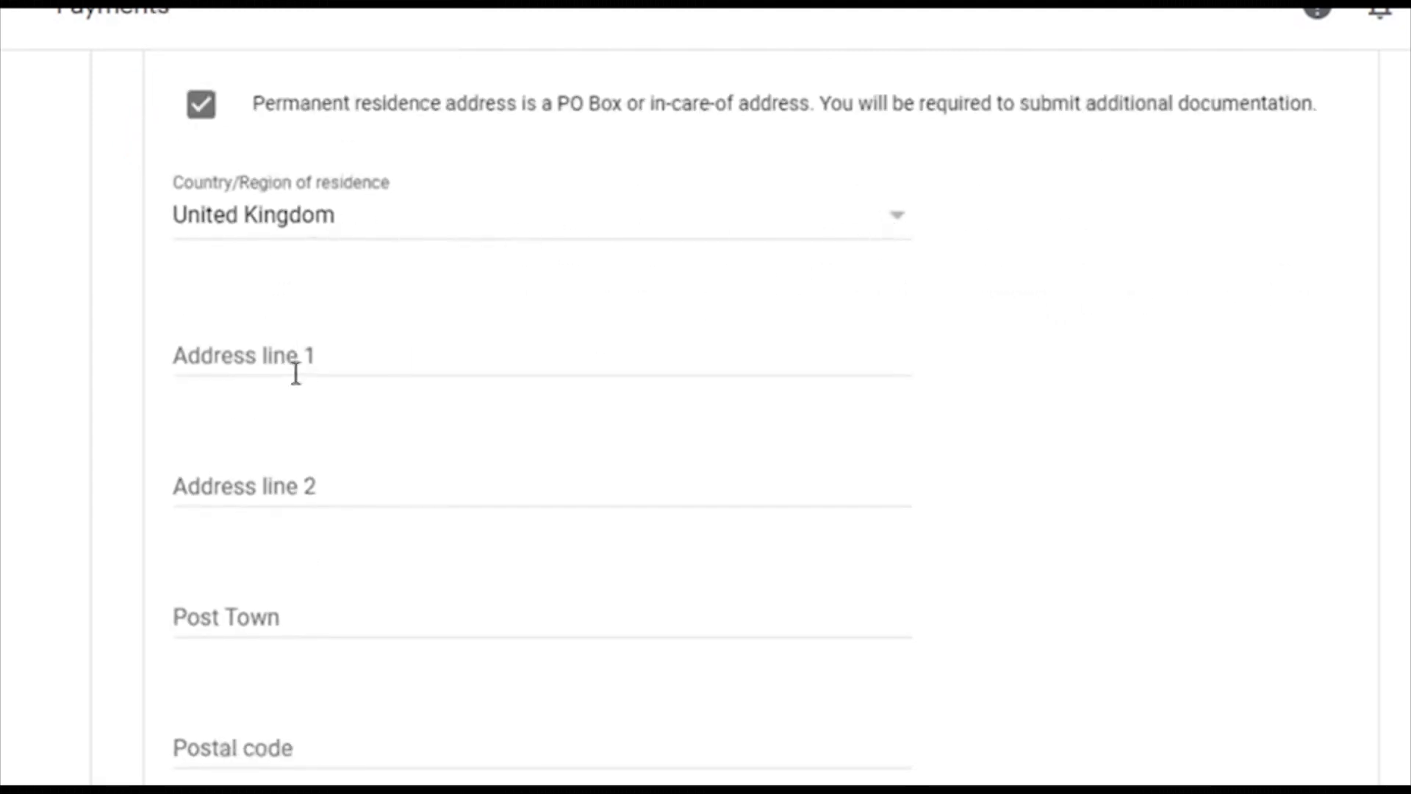
click(318, 360)
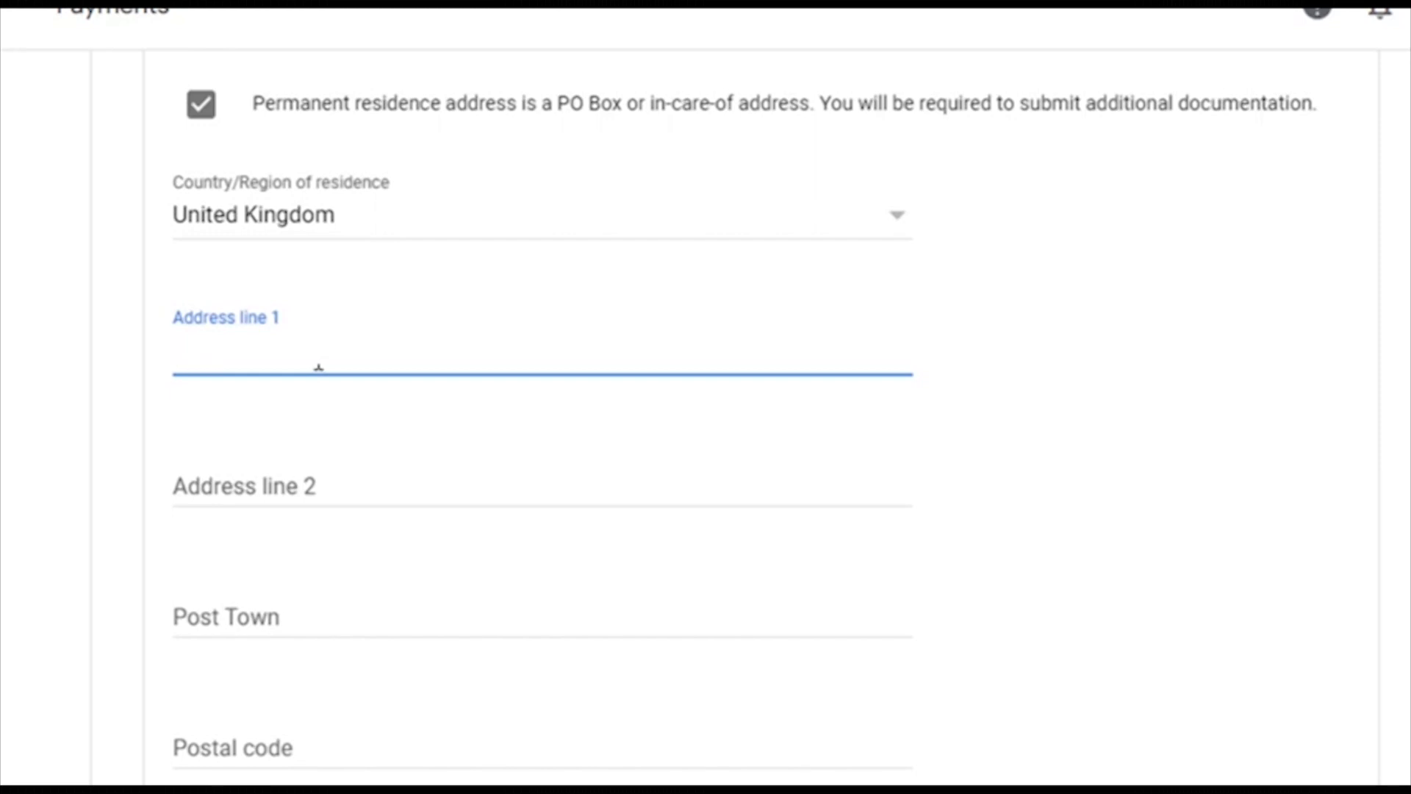
text(...)
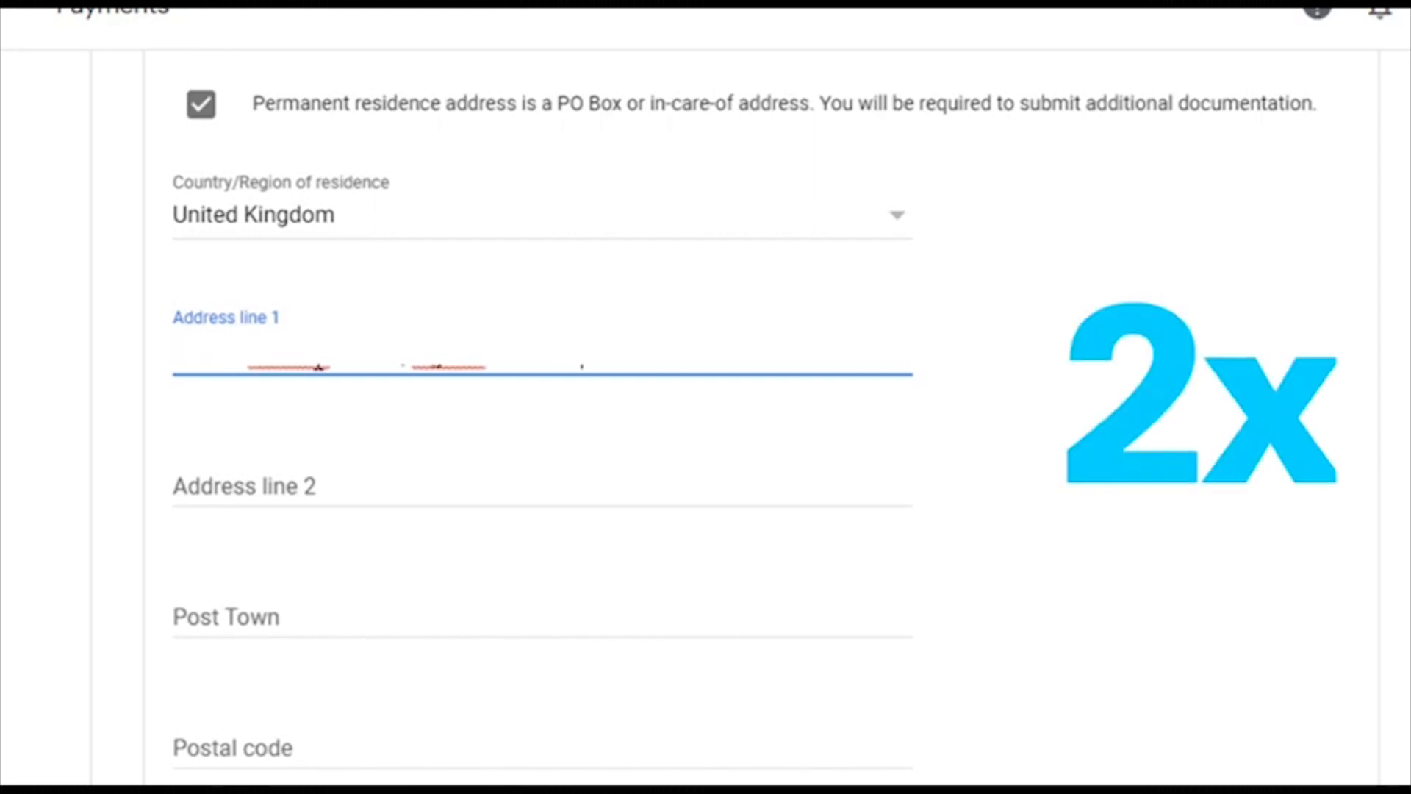
click(342, 604)
text(Lom)
key(BackSpace)
text(ndo)
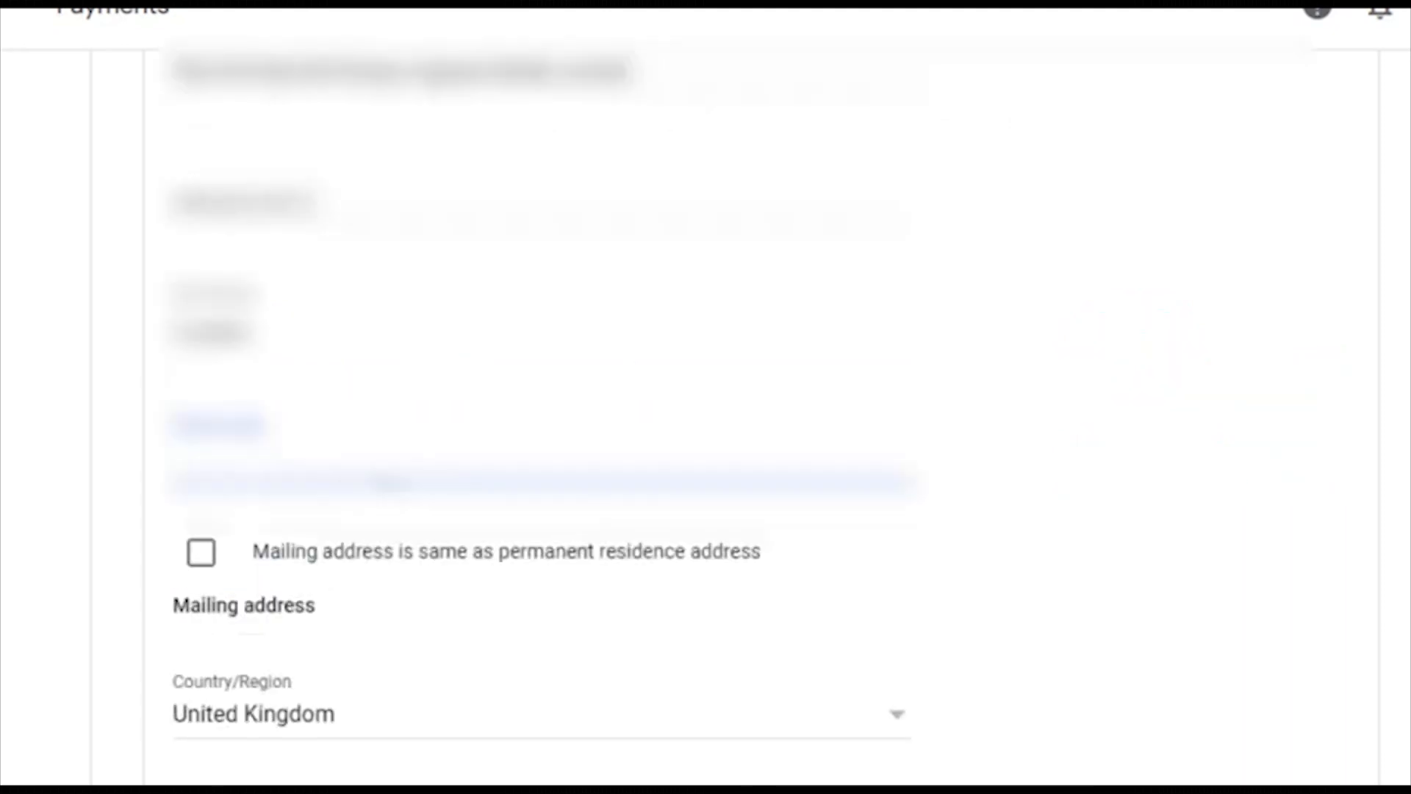
Step: Make the mailing address match the residence, paste the second address line, and continue
click(202, 555)
scroll(760, 529, up, 2)
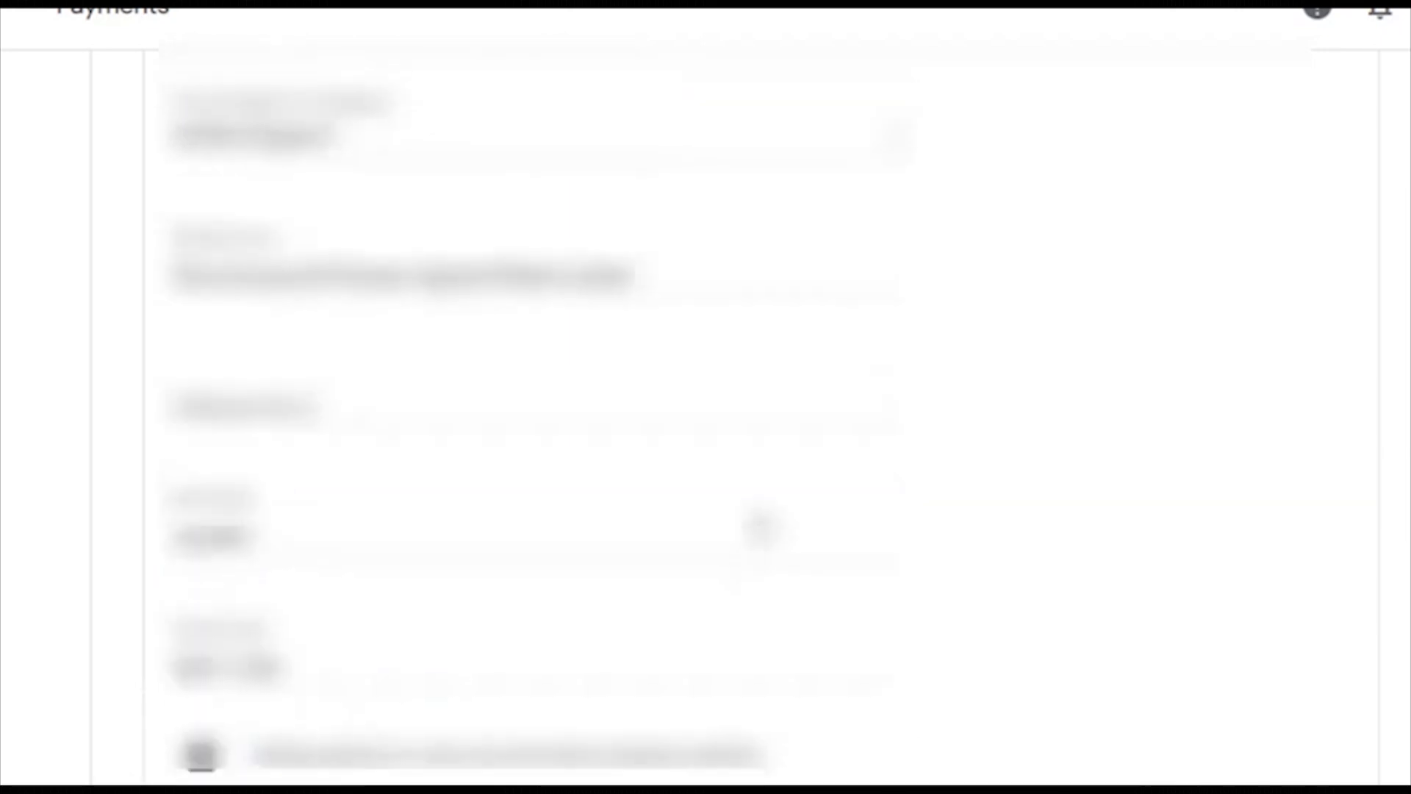
scroll(761, 529, up, 2)
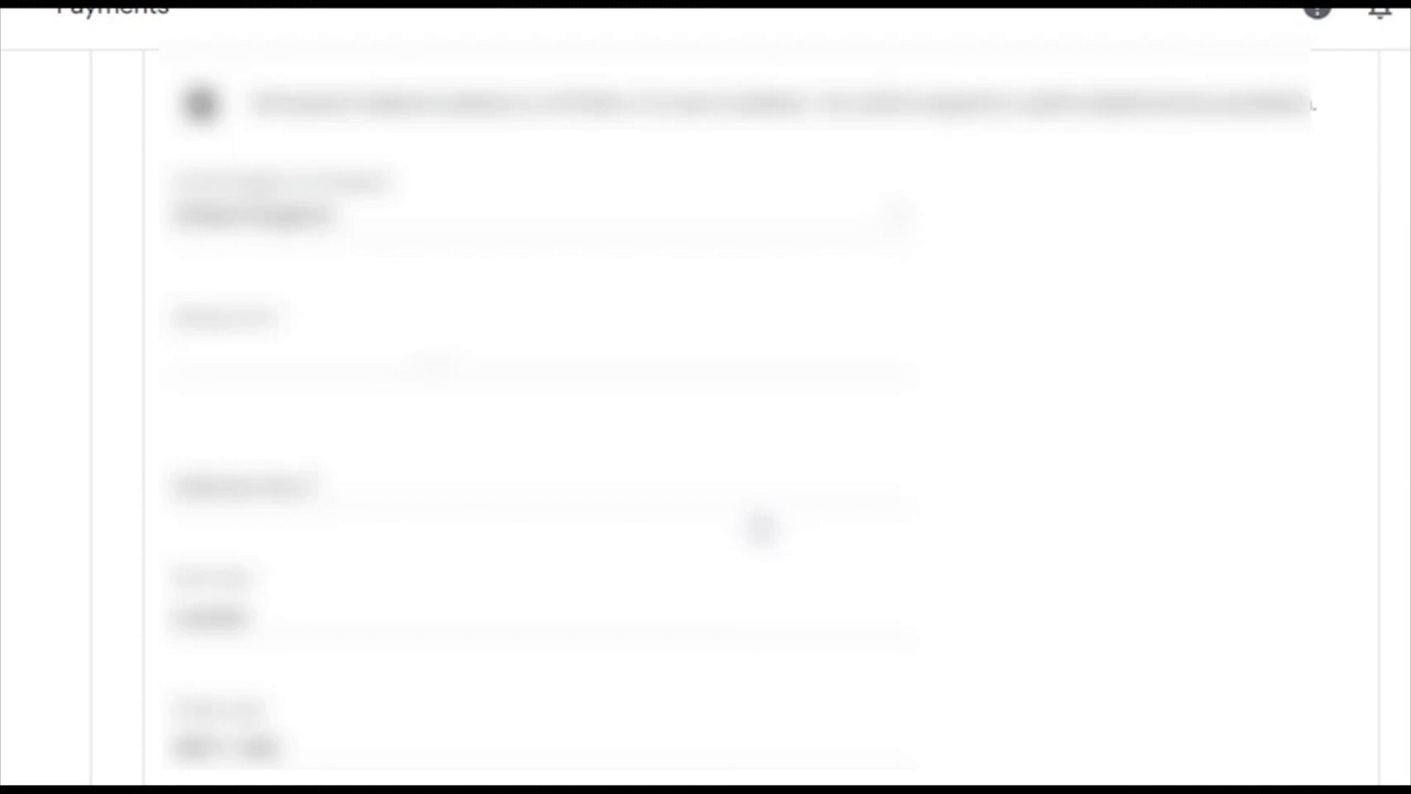
key(ctrl+v)
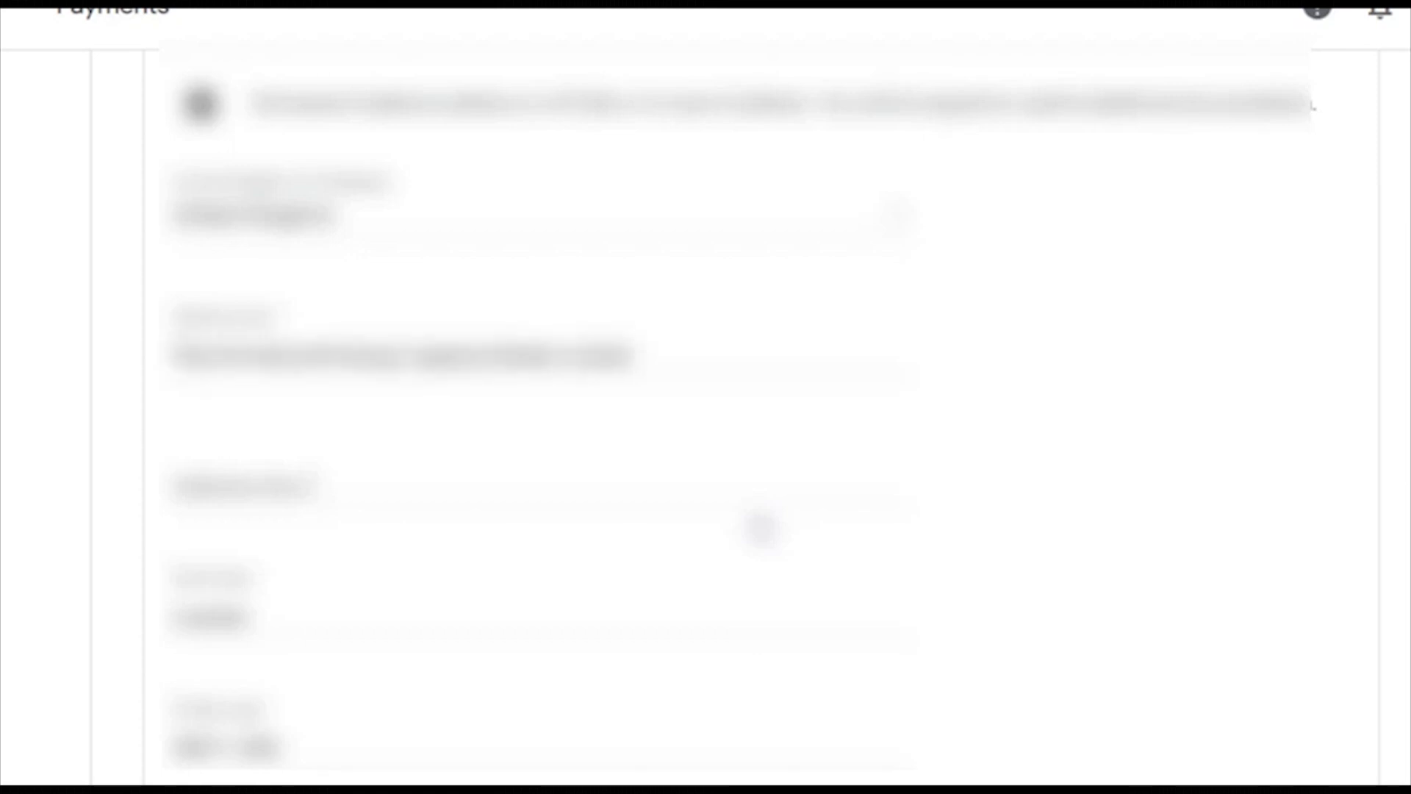
scroll(761, 529, down, 5)
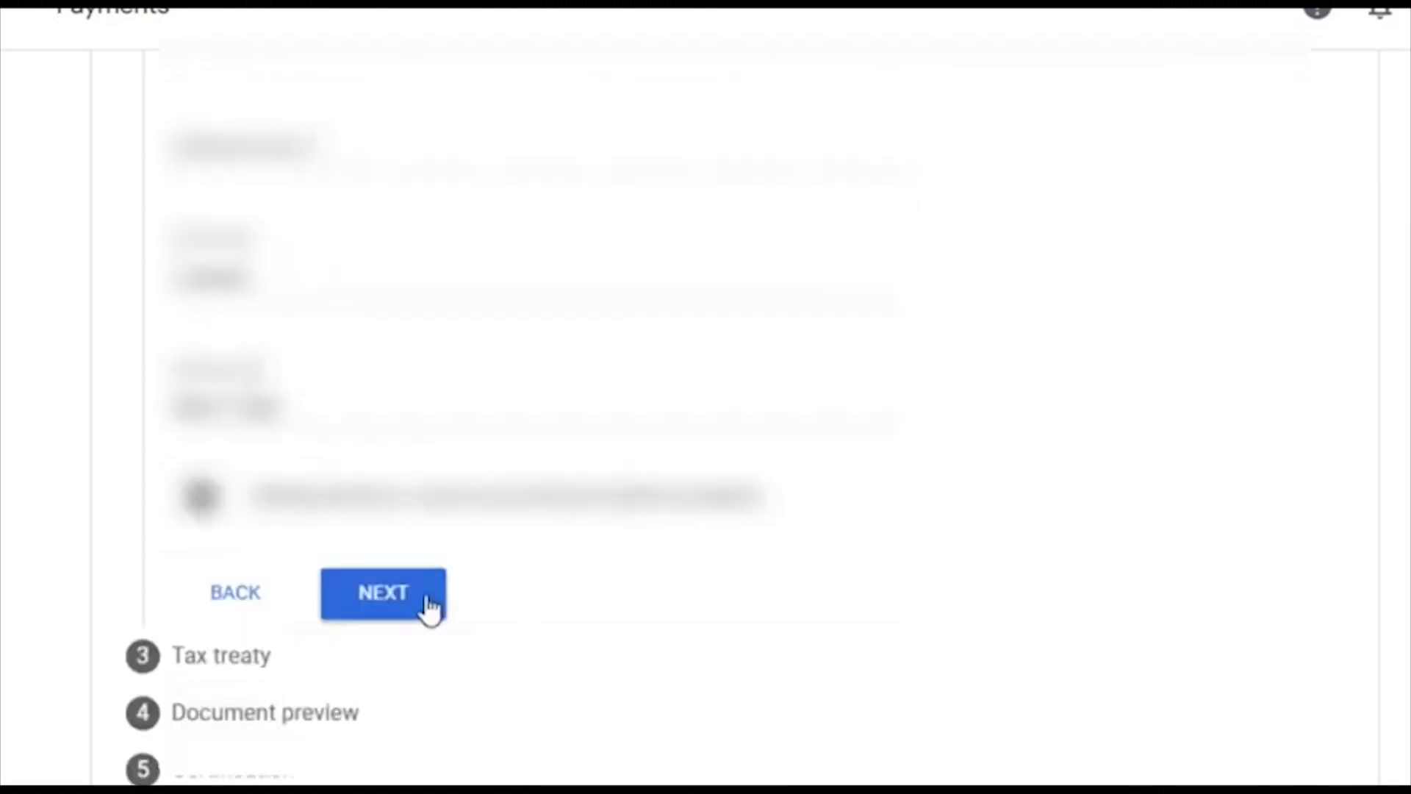
click(418, 602)
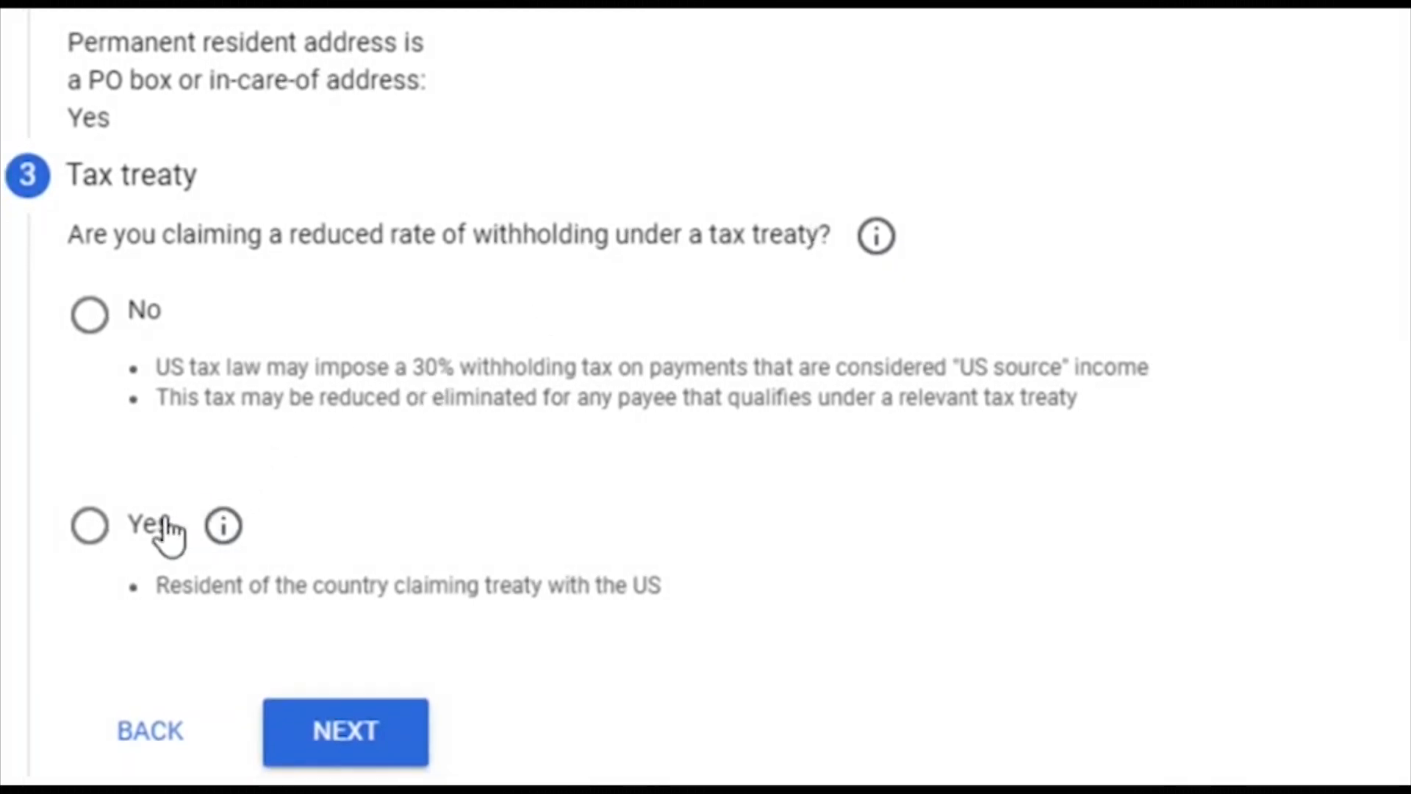
Step: Claim a reduced treaty rate as a United Kingdom resident and tick Services (AdSense) income
click(106, 521)
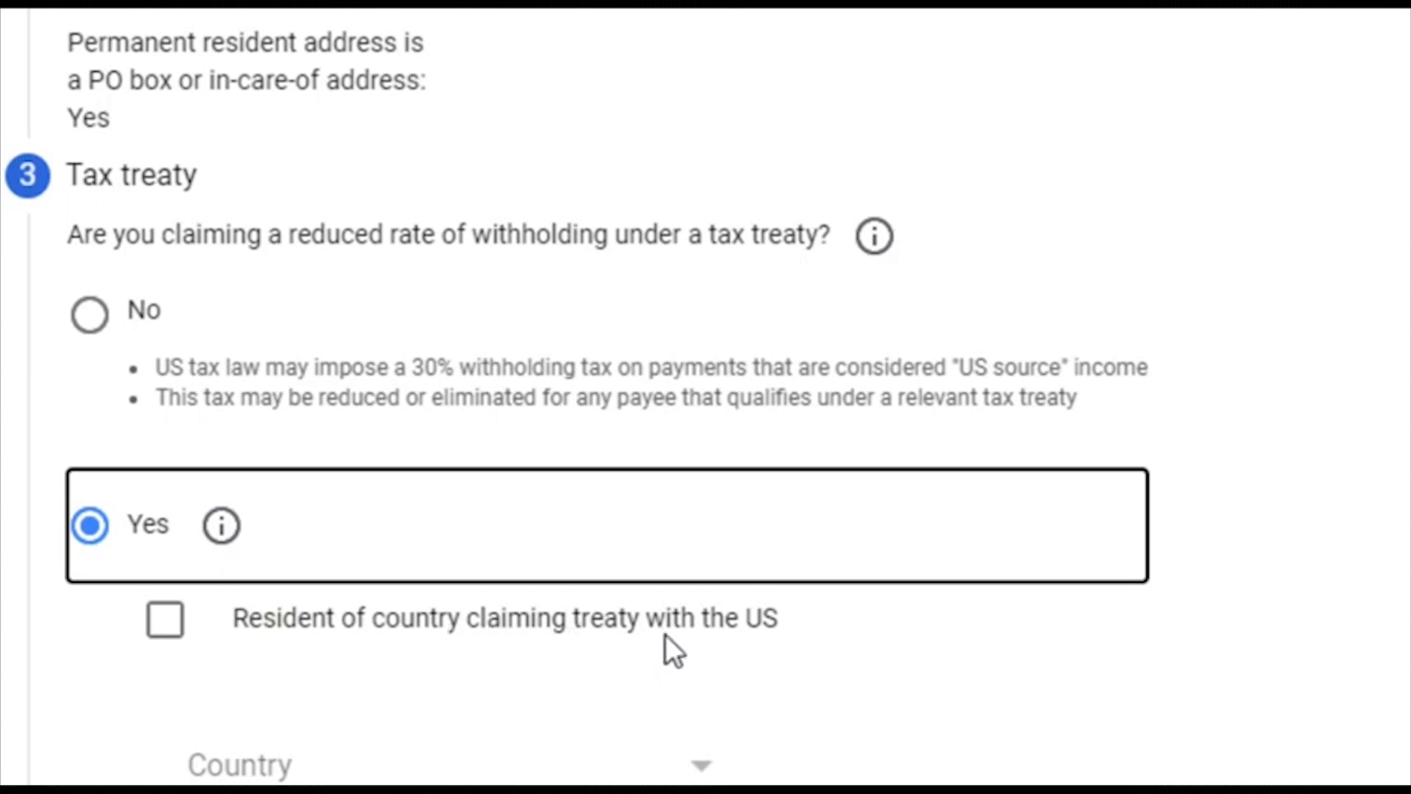
click(153, 626)
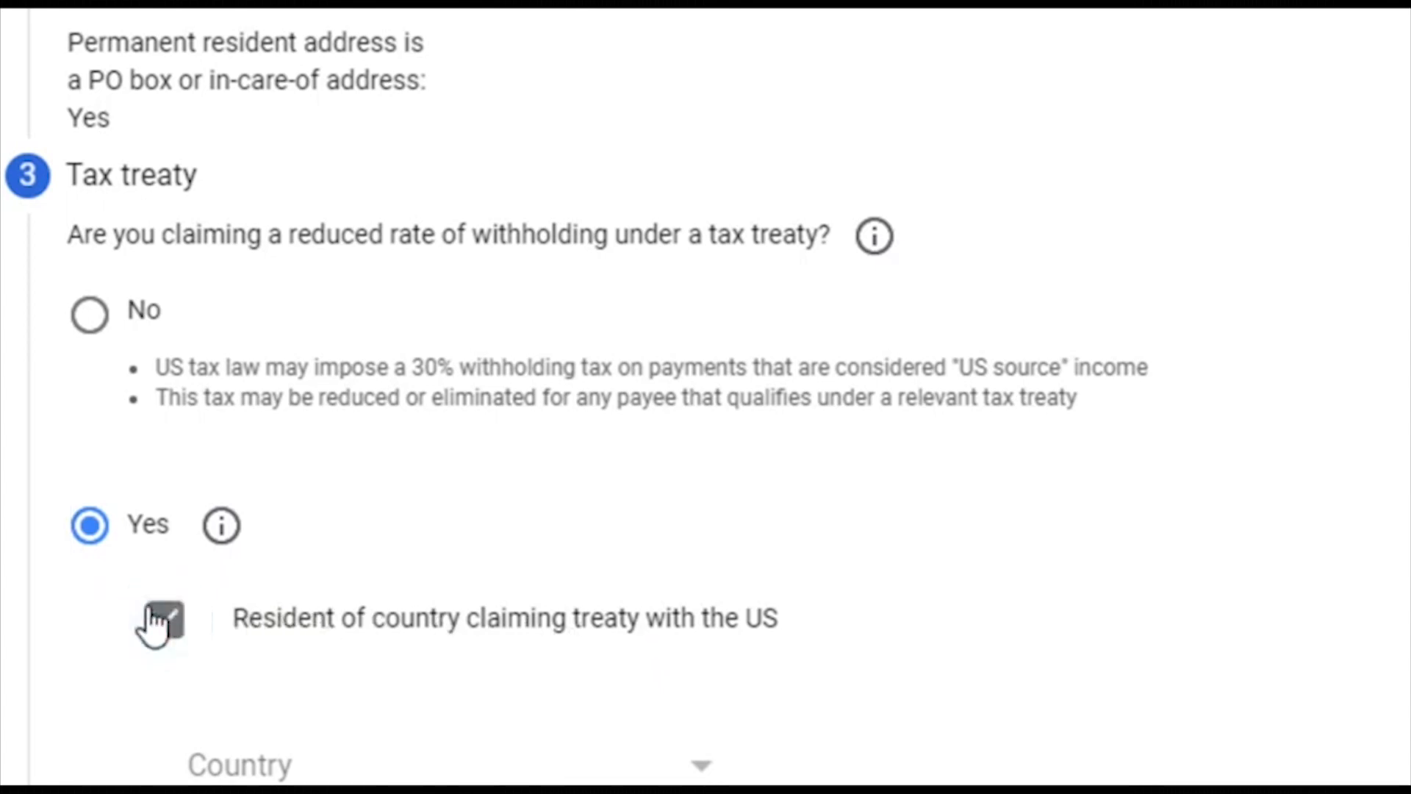
scroll(504, 410, down, 8)
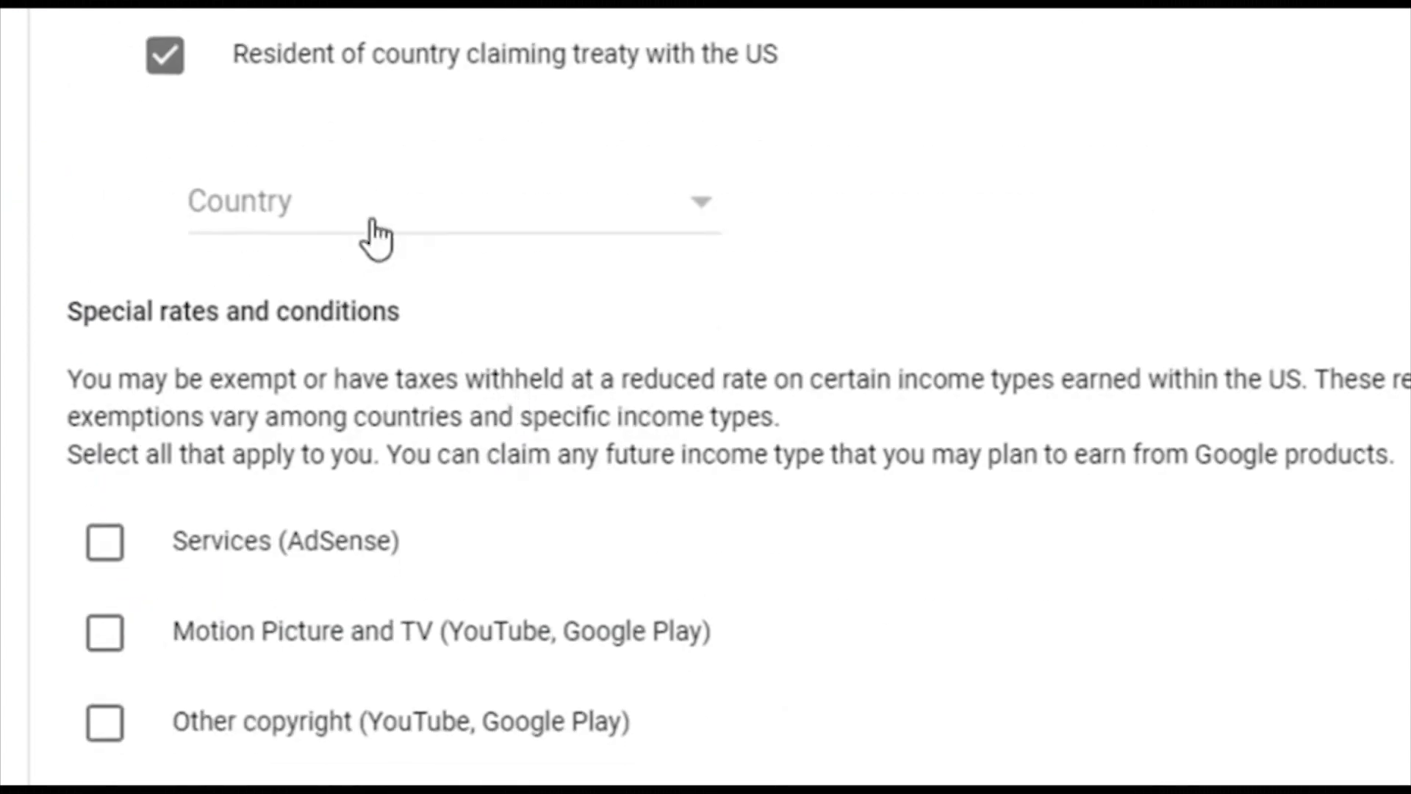
click(689, 209)
scroll(461, 316, down, 15)
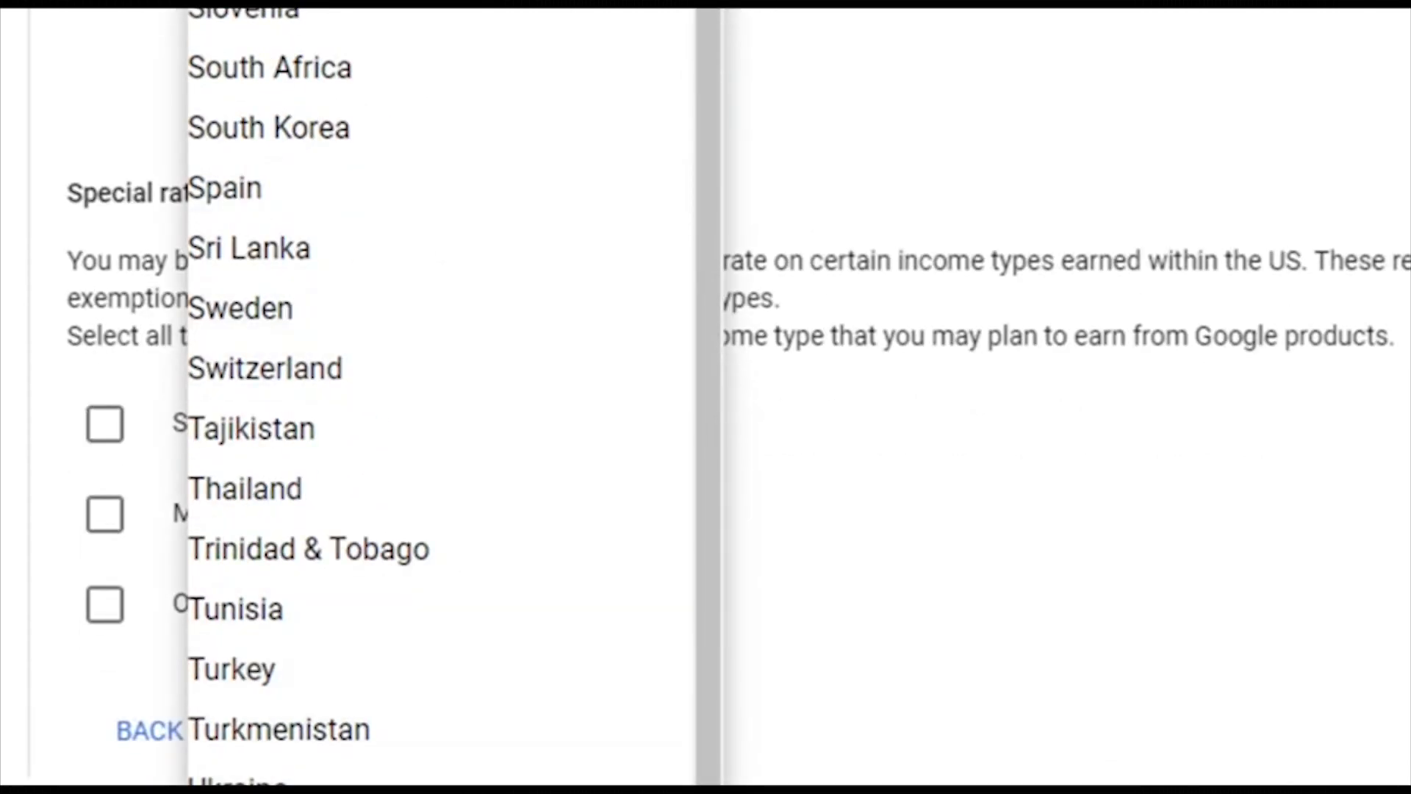
click(441, 791)
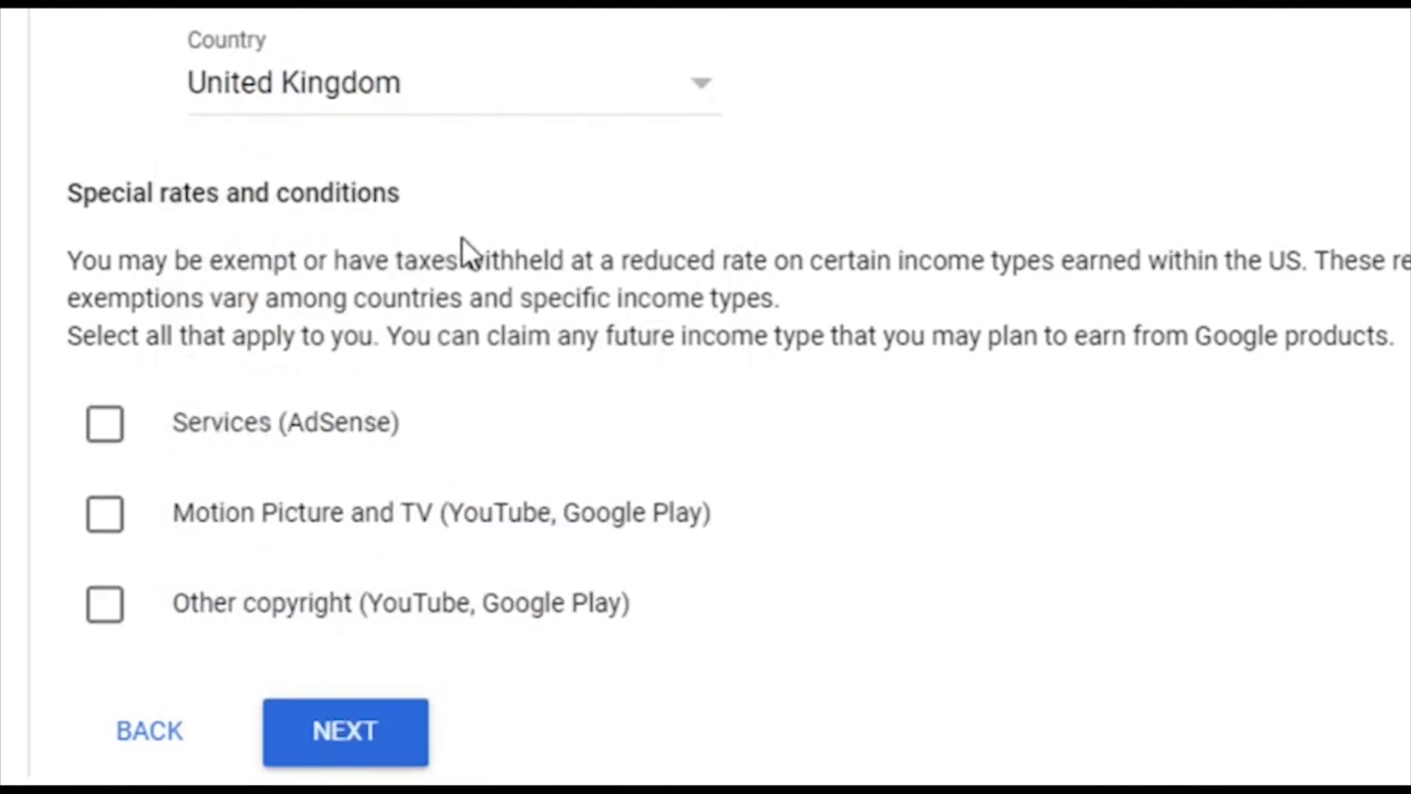
scroll(475, 242, up, 3)
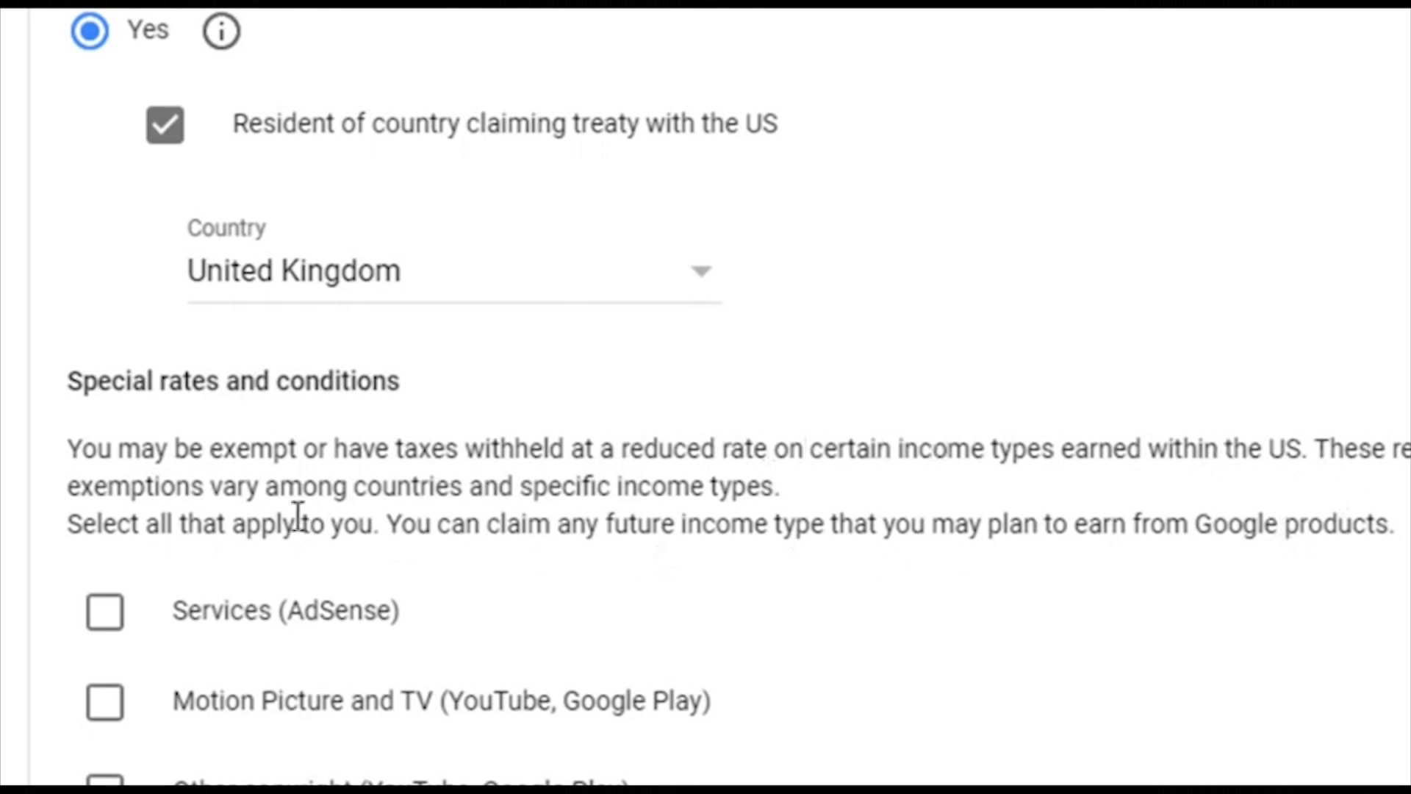
scroll(78, 434, down, 2)
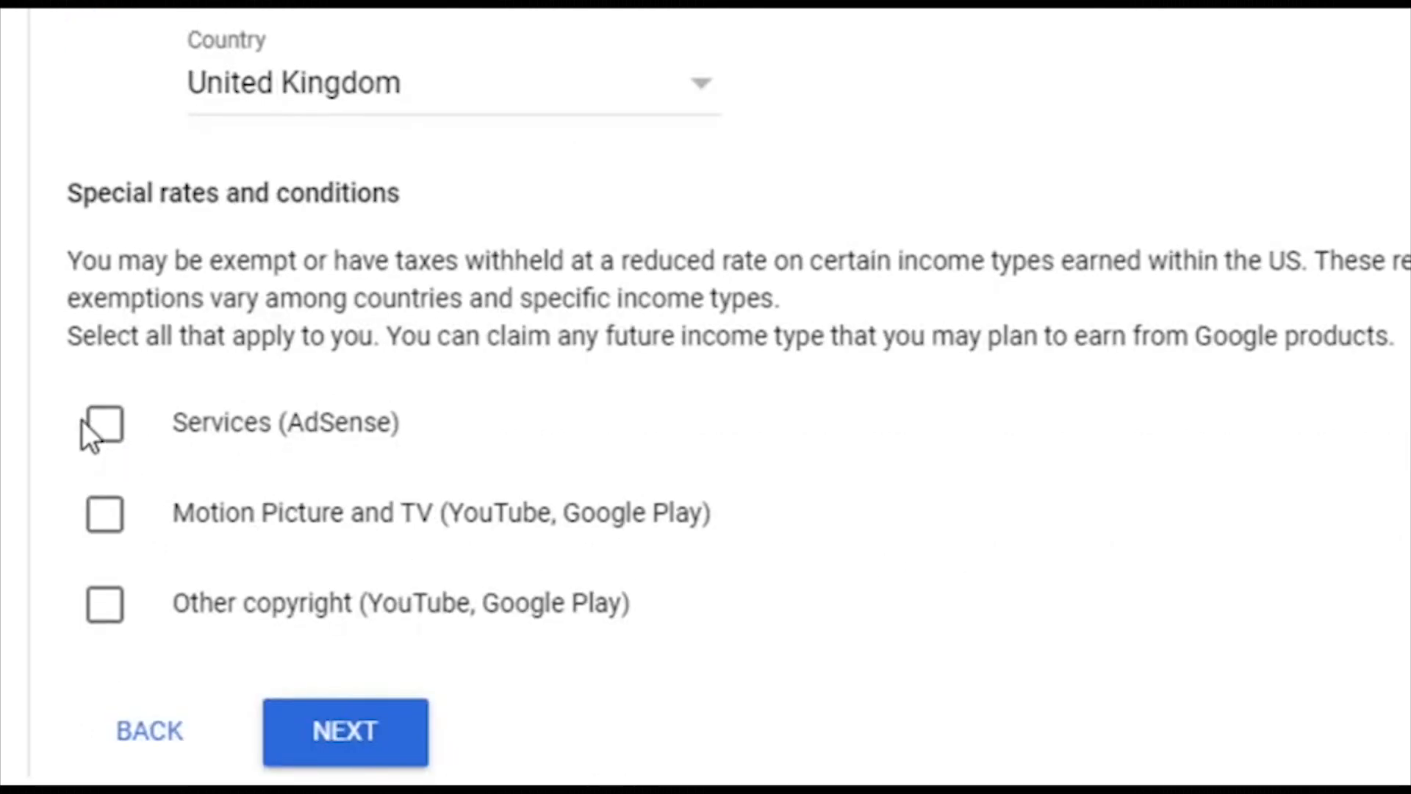
click(83, 422)
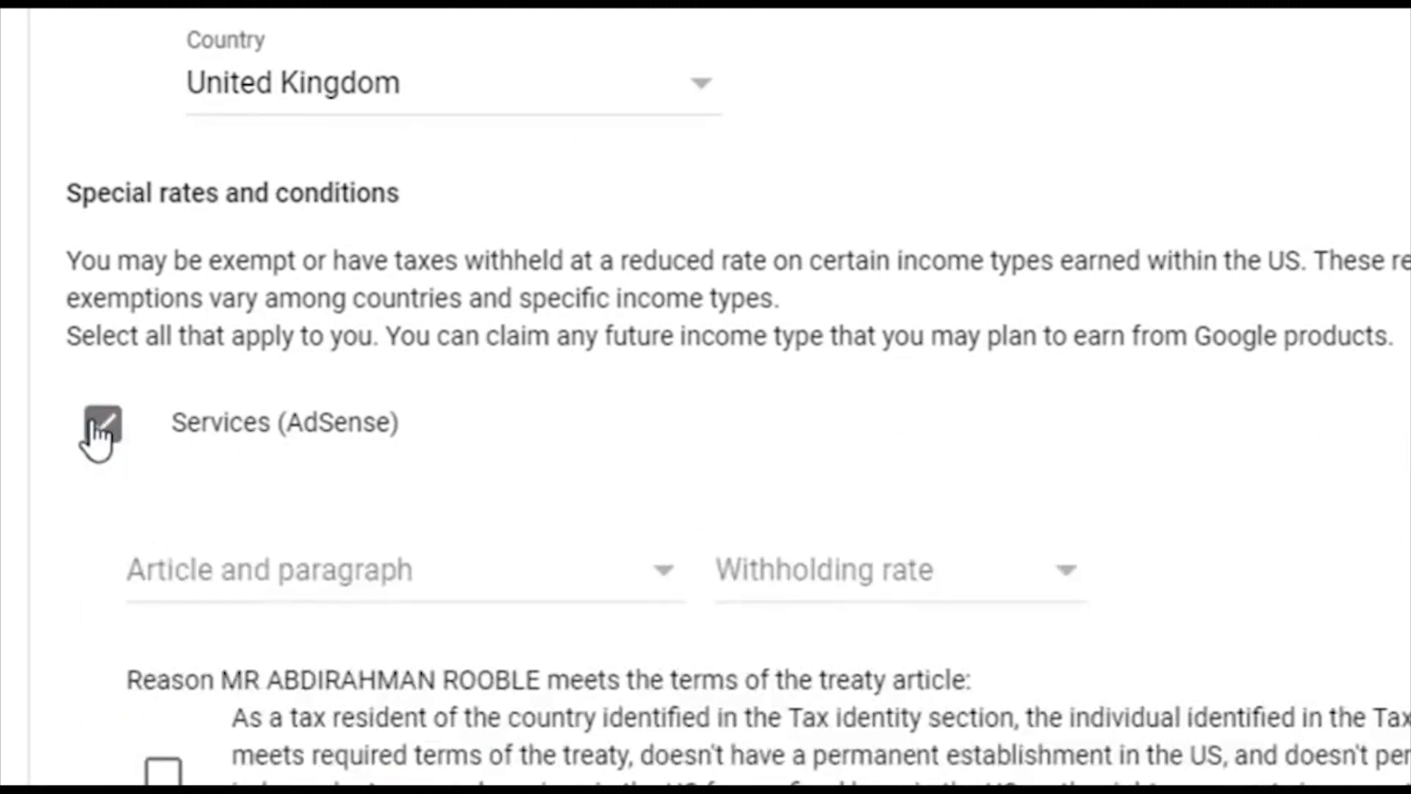
Step: Set Services (AdSense) to Article 7 paragraph 1 at 0% reduced rate and tick its treaty-reason box
click(662, 588)
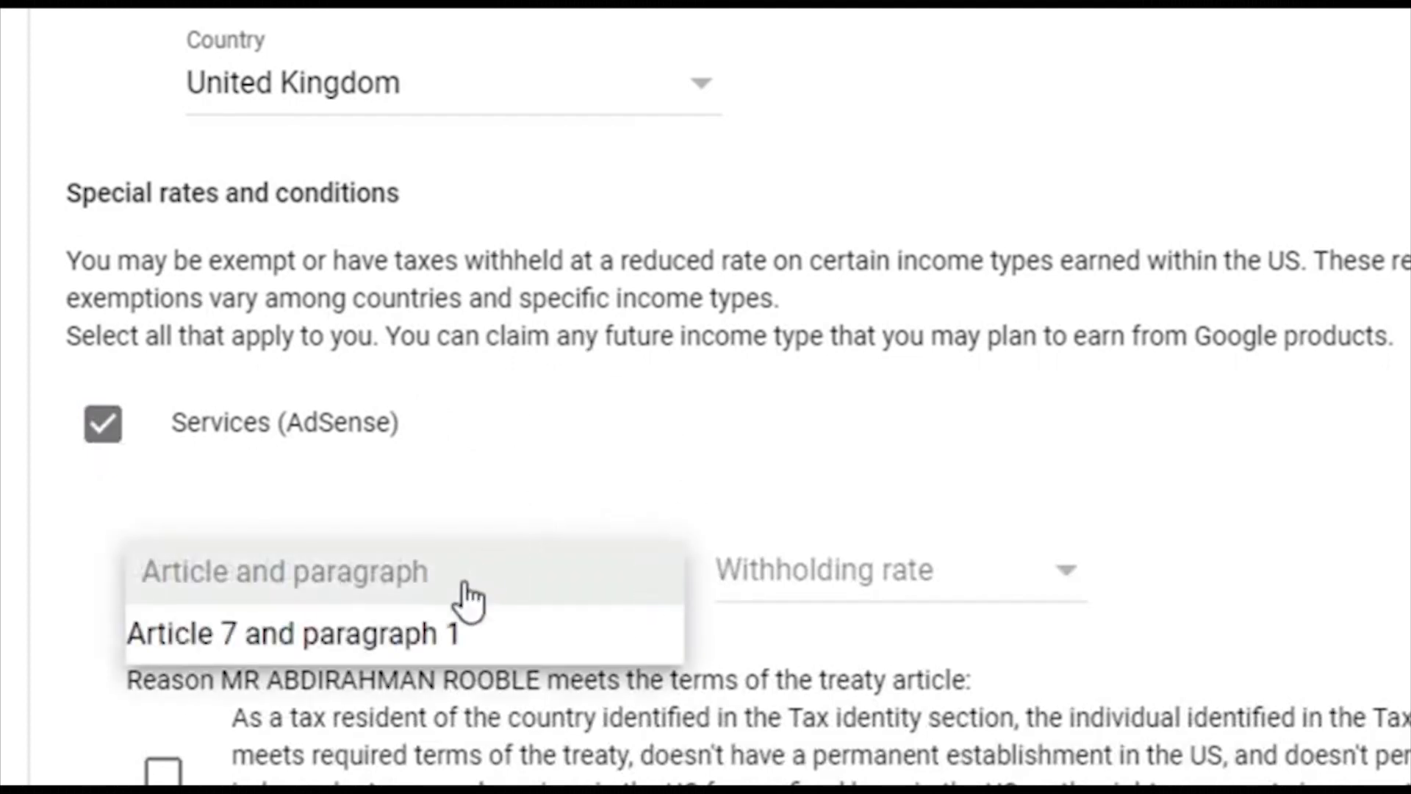
click(445, 640)
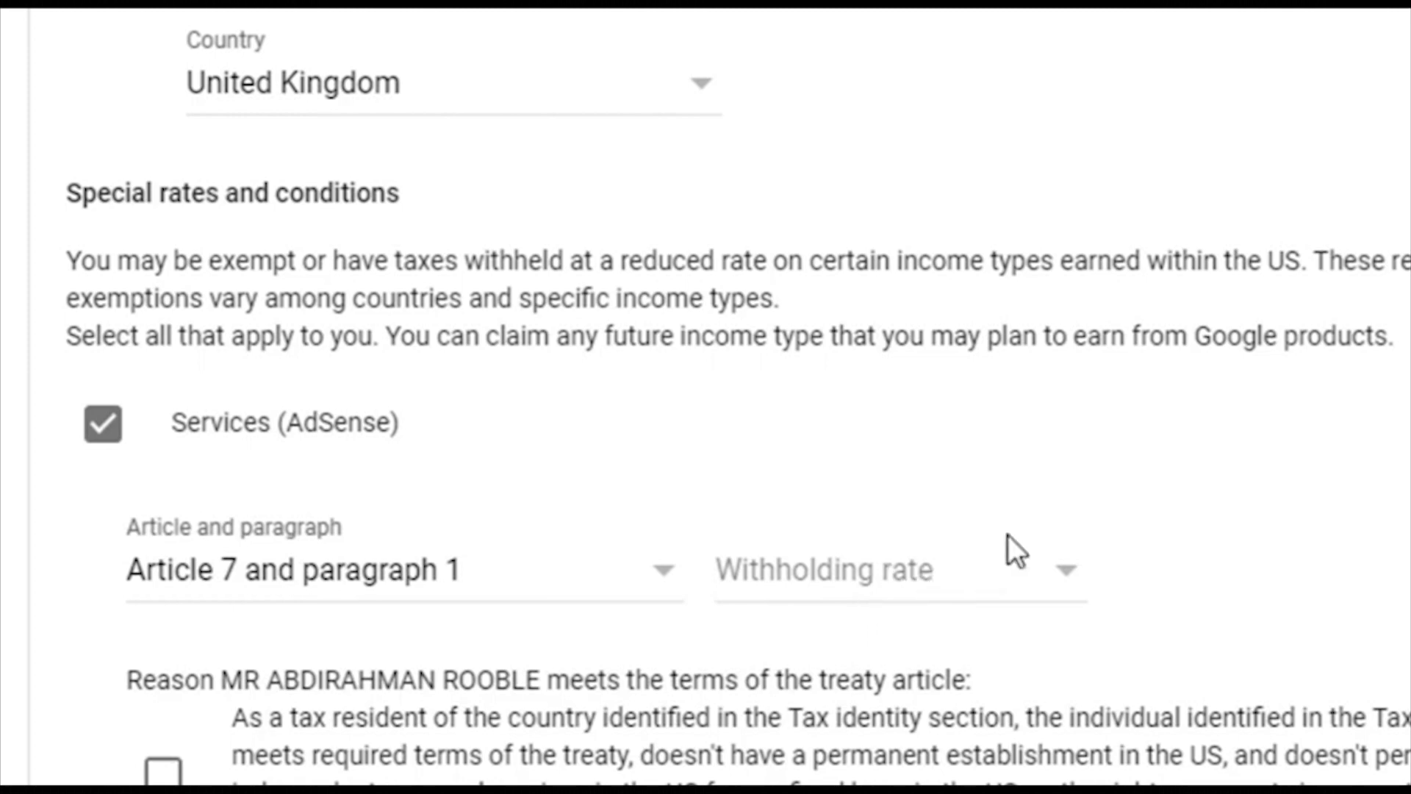
click(993, 584)
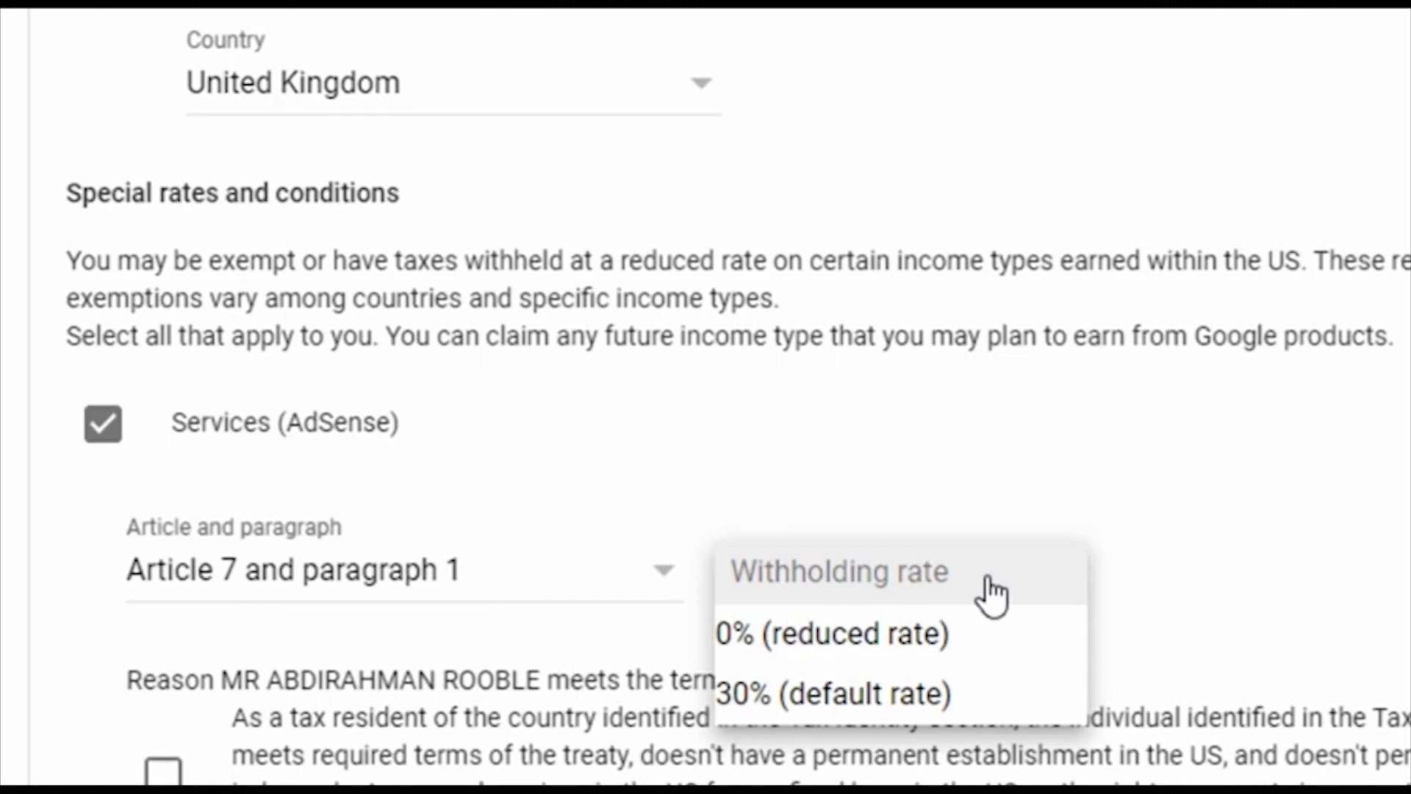
click(934, 638)
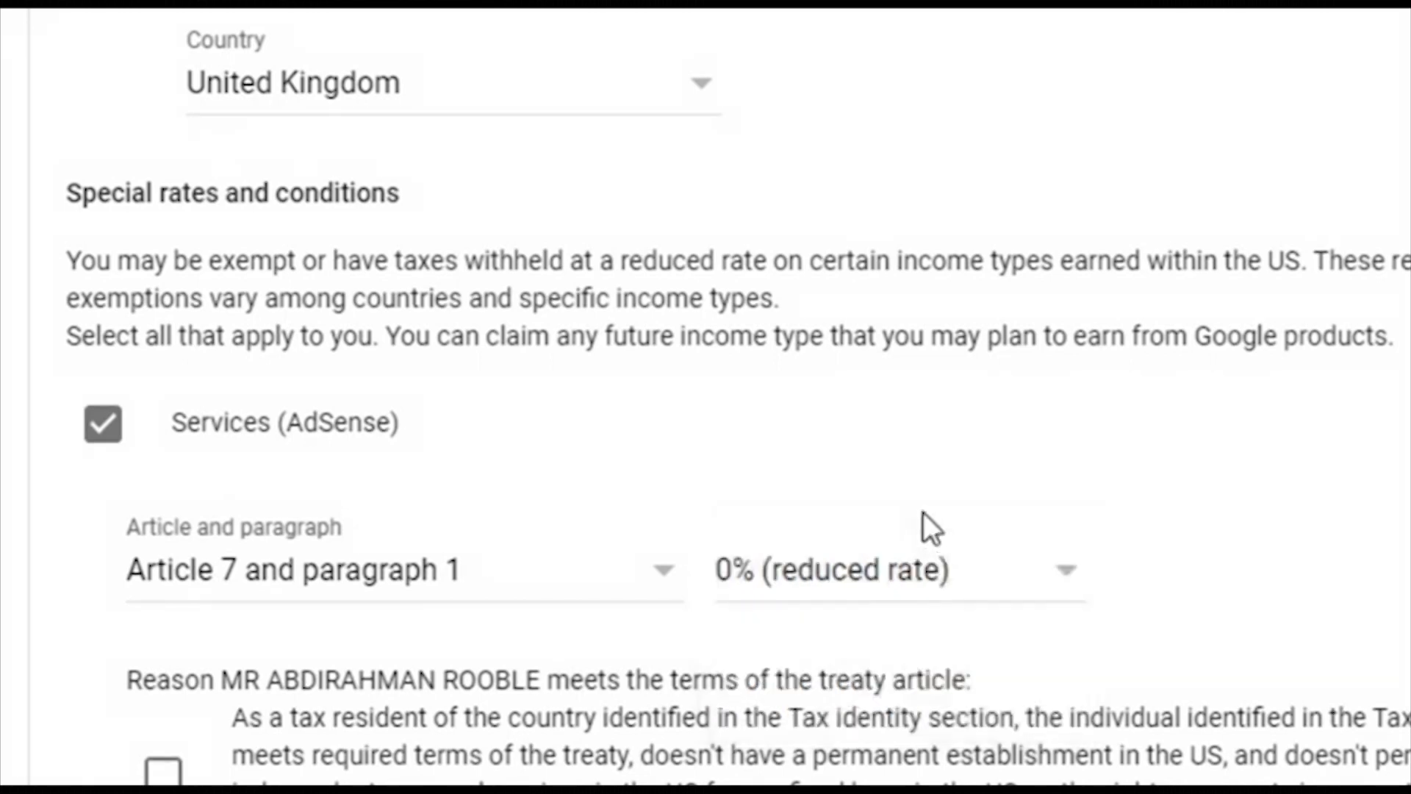
scroll(923, 507, down, 5)
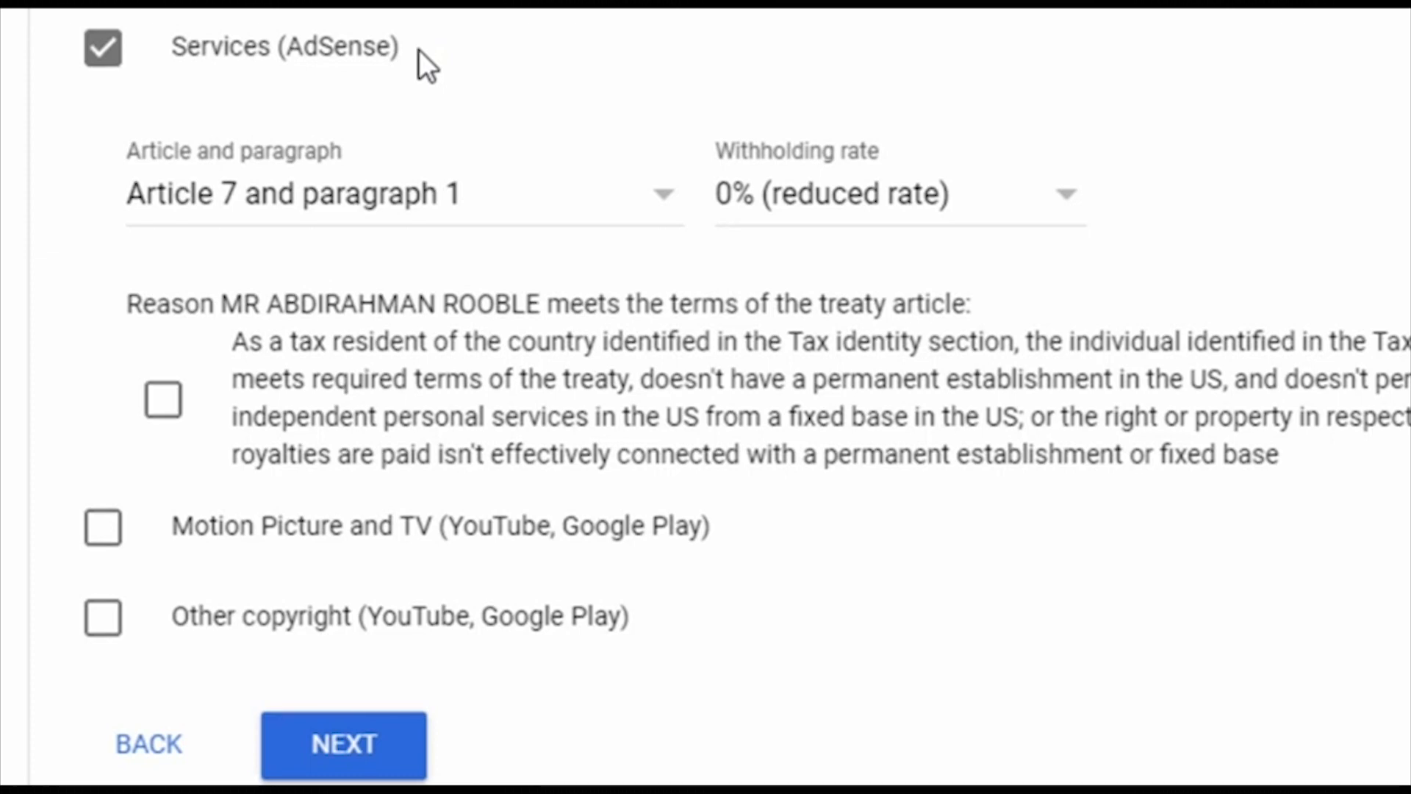
click(163, 400)
scroll(674, 327, down, 1)
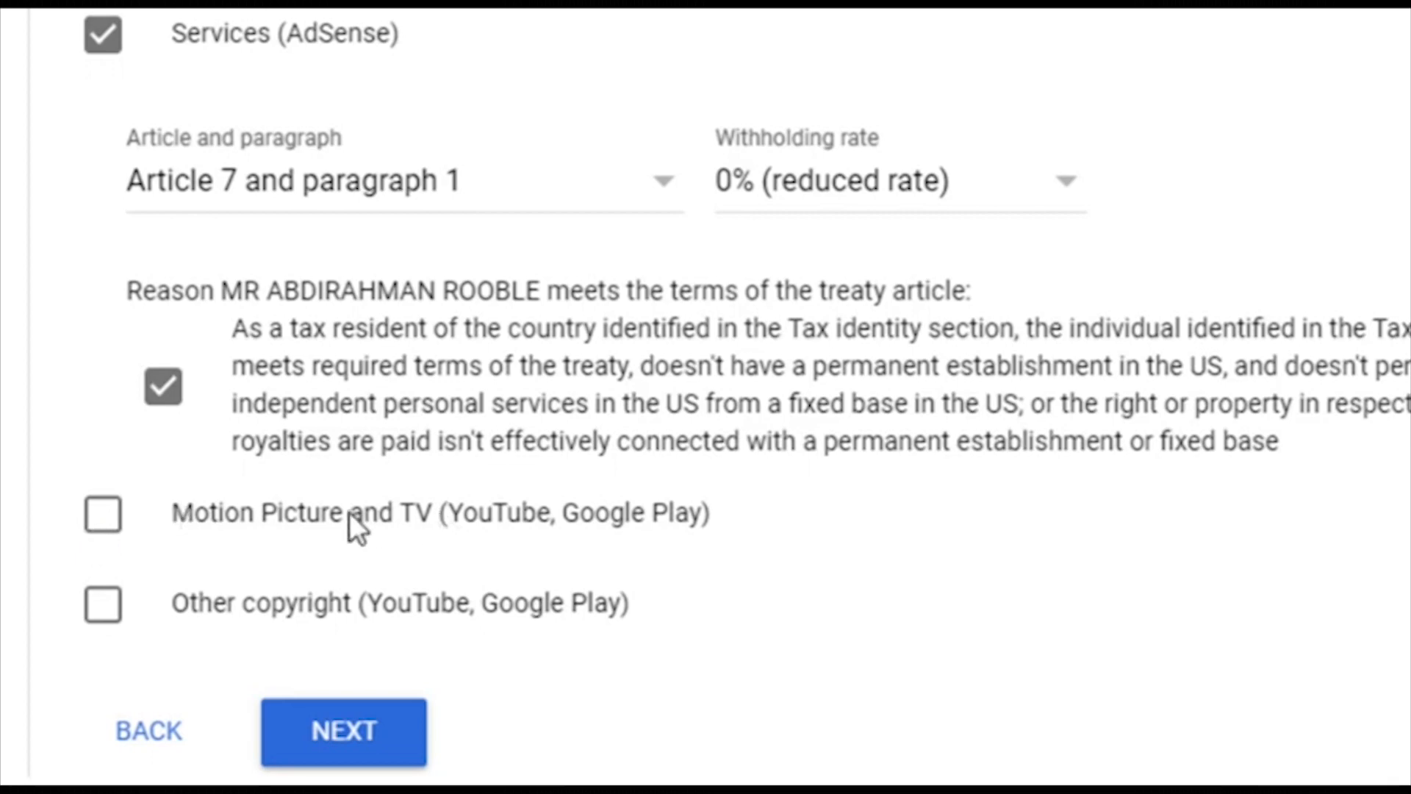
Step: Claim Motion Picture and TV income under Article 12 paragraph 1 at 0%, confirming the treaty terms
click(119, 509)
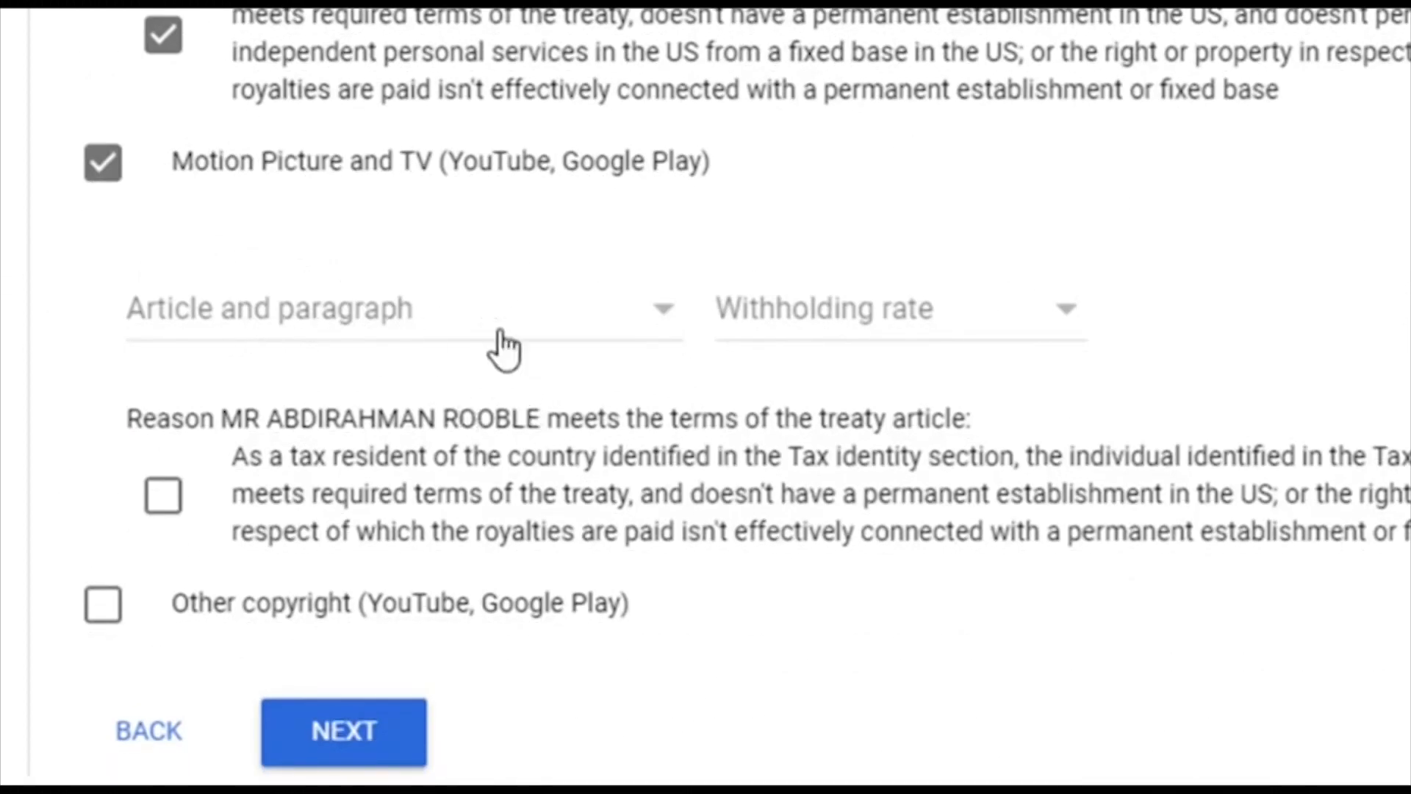
click(656, 324)
click(482, 378)
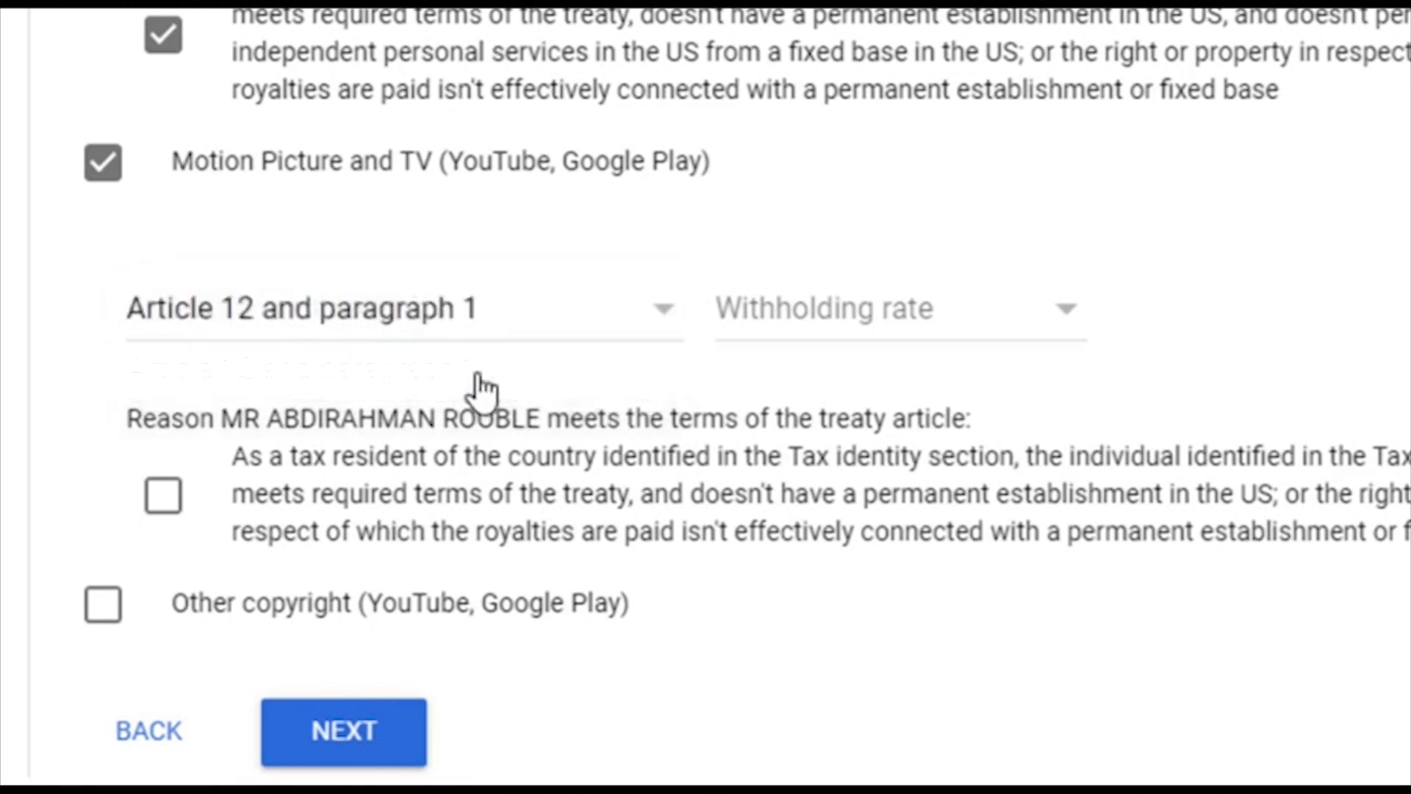
click(1003, 324)
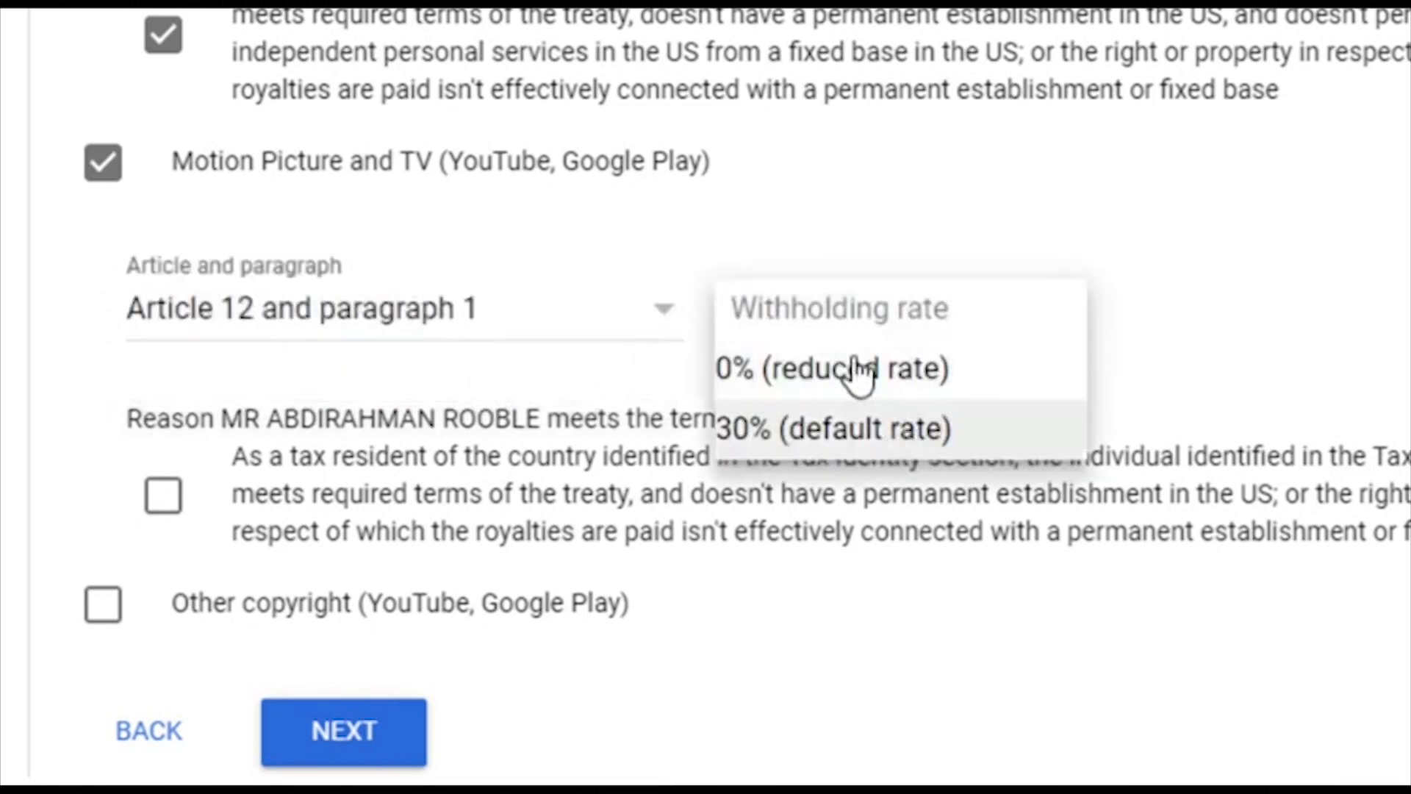
click(884, 389)
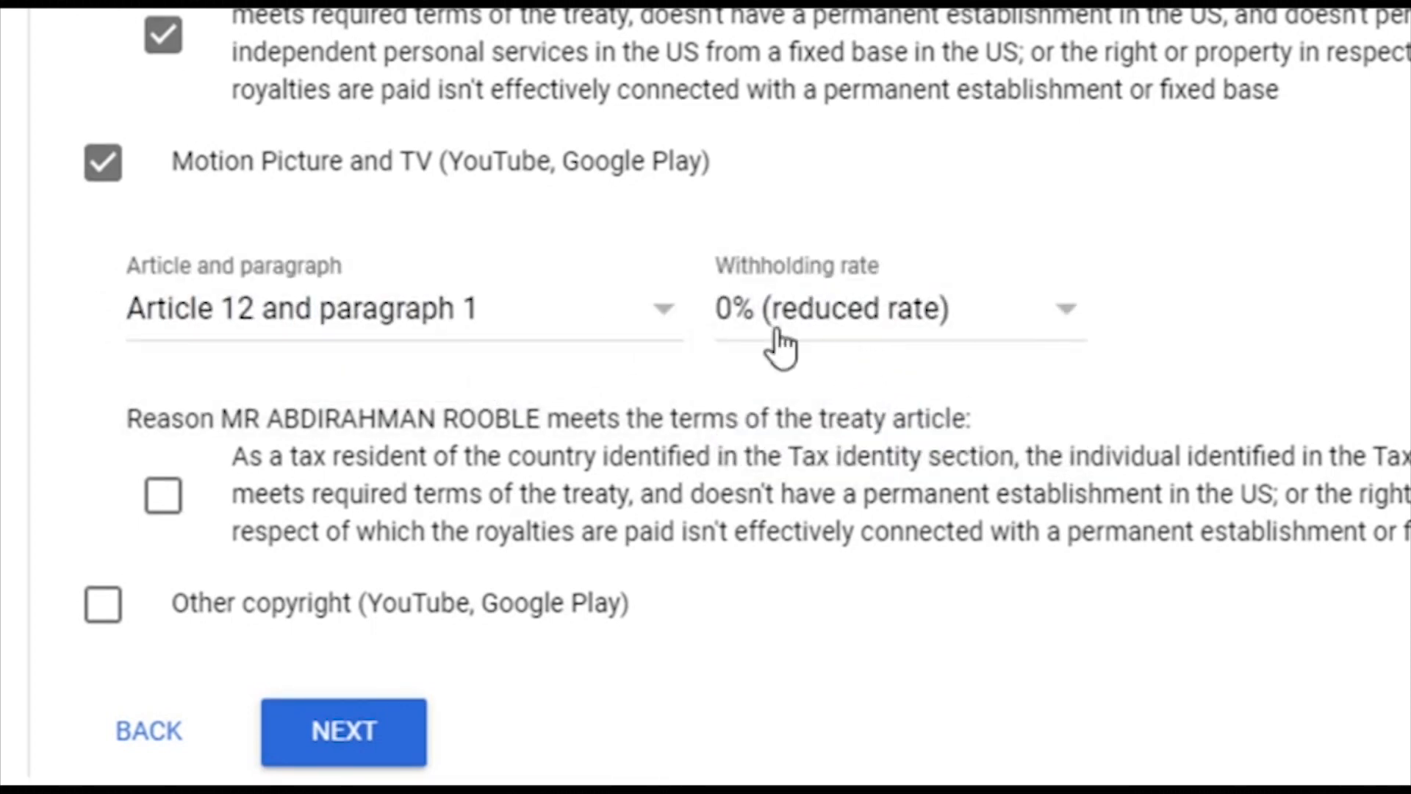
click(184, 500)
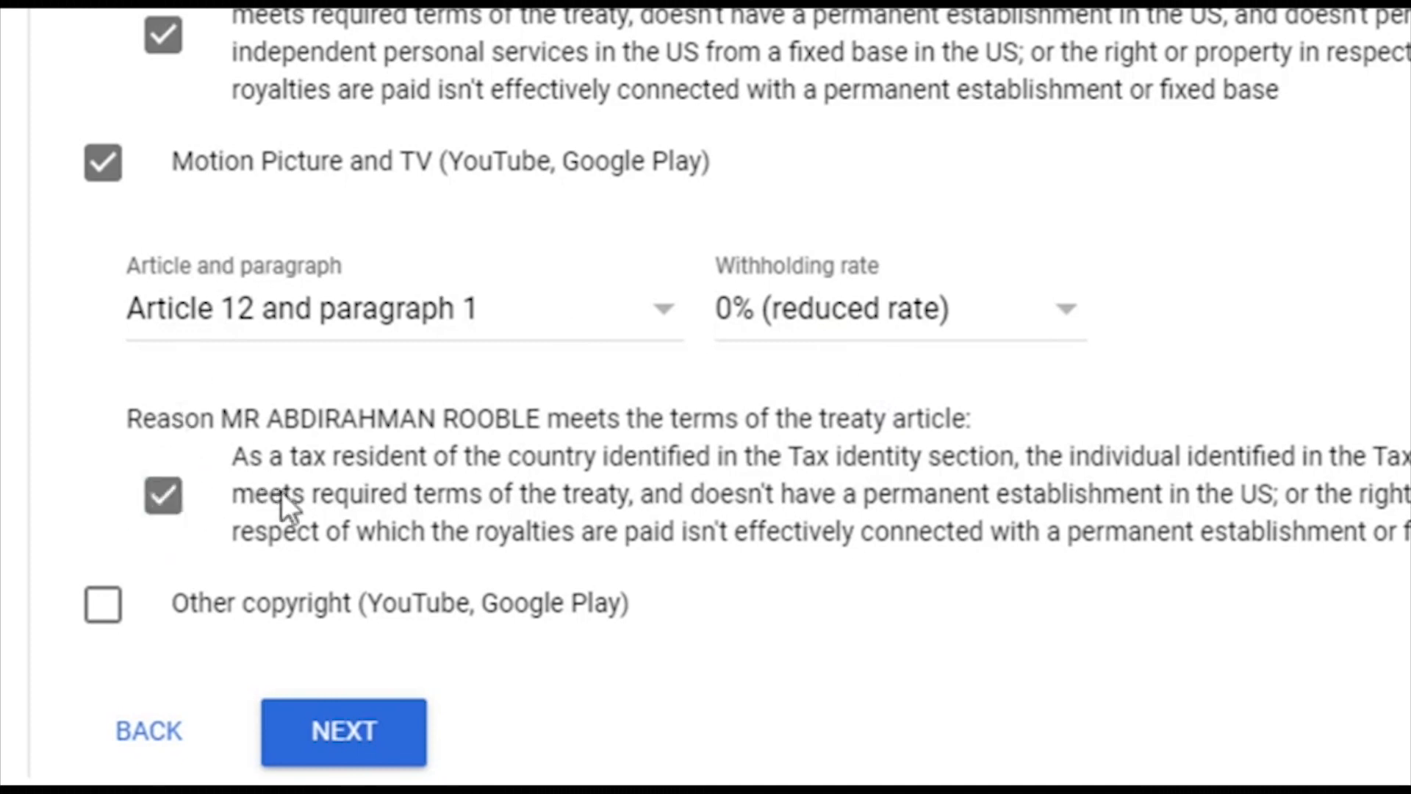
Step: Claim Other copyright income under Article 12 paragraph 1 at 0%, confirm its terms, and continue
click(103, 613)
scroll(403, 544, down, 5)
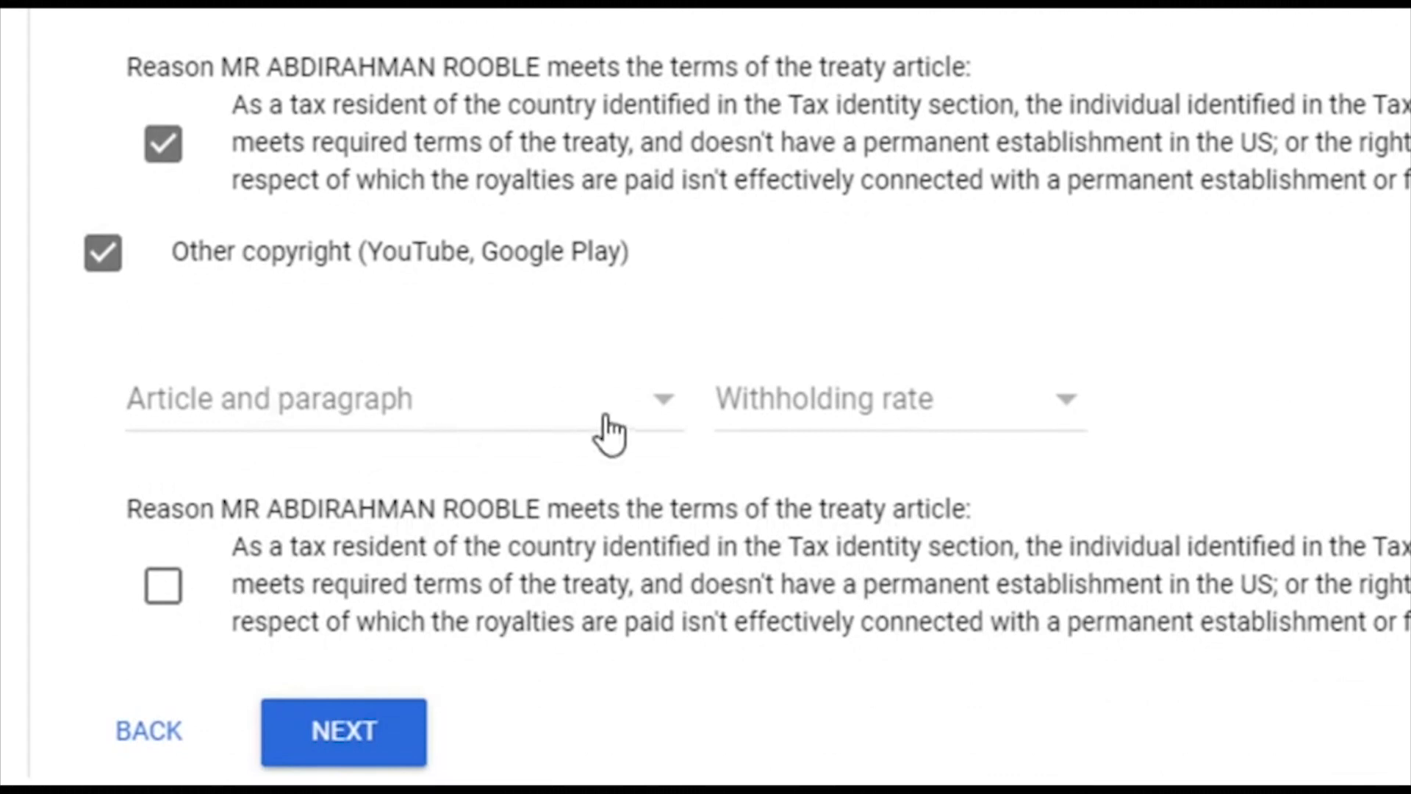
click(608, 434)
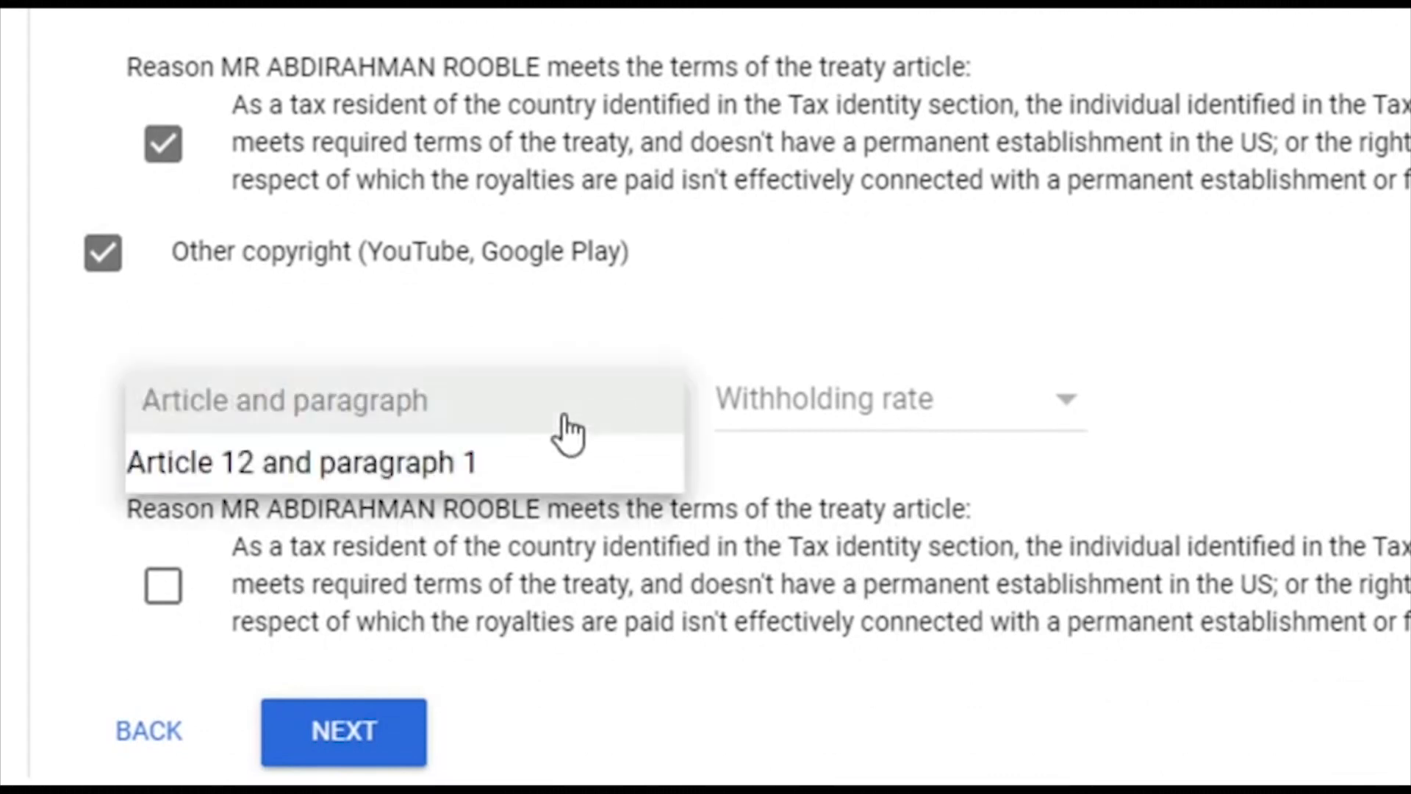
click(355, 481)
click(916, 403)
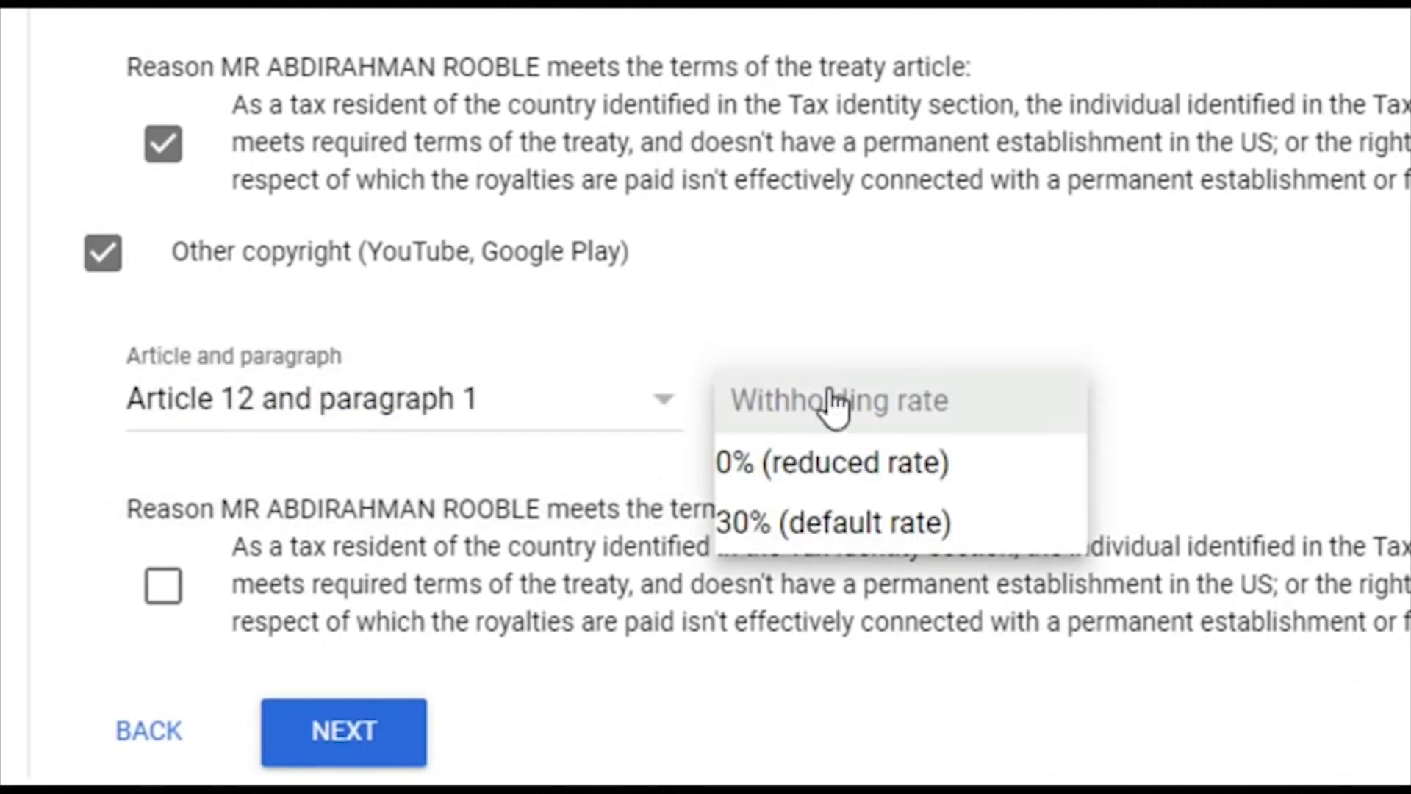
click(838, 462)
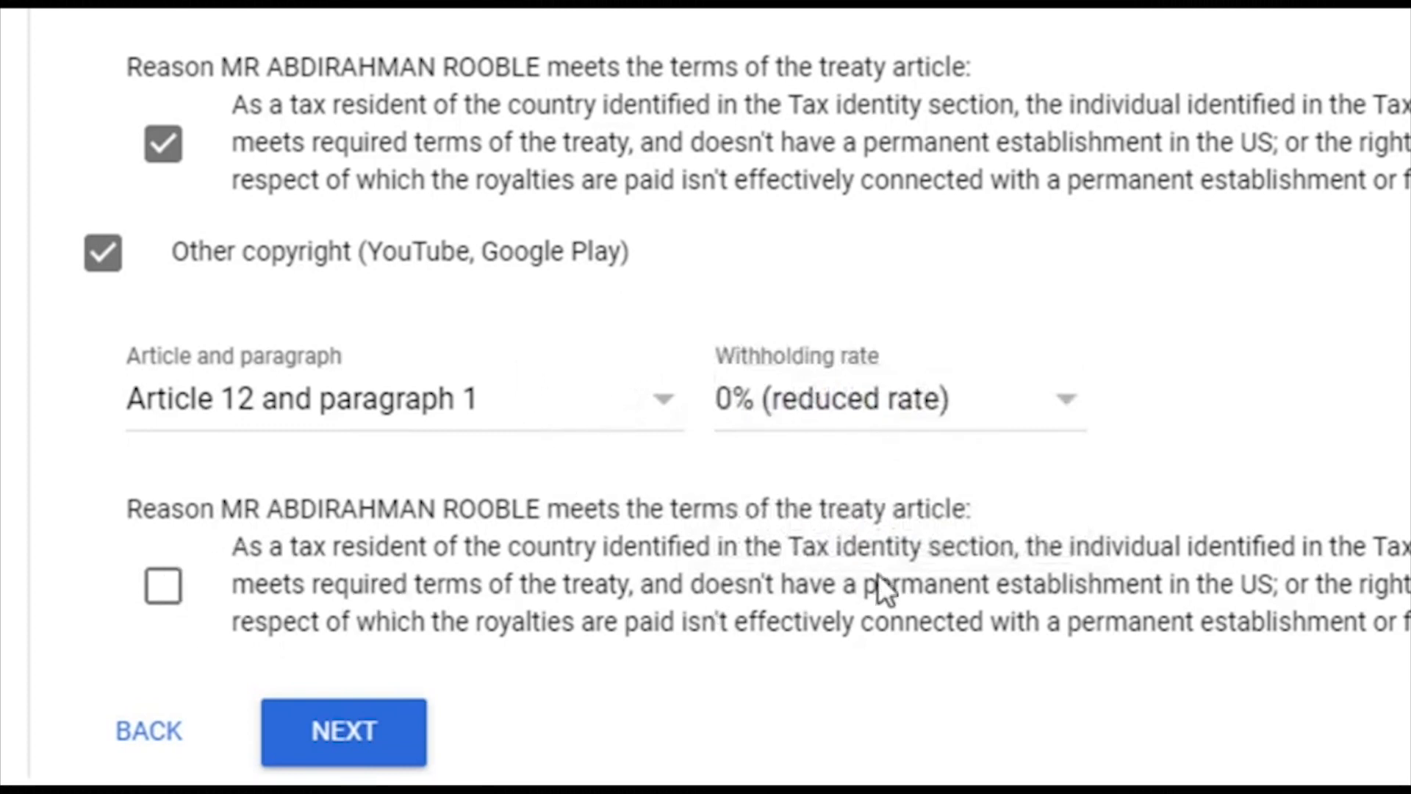
click(163, 585)
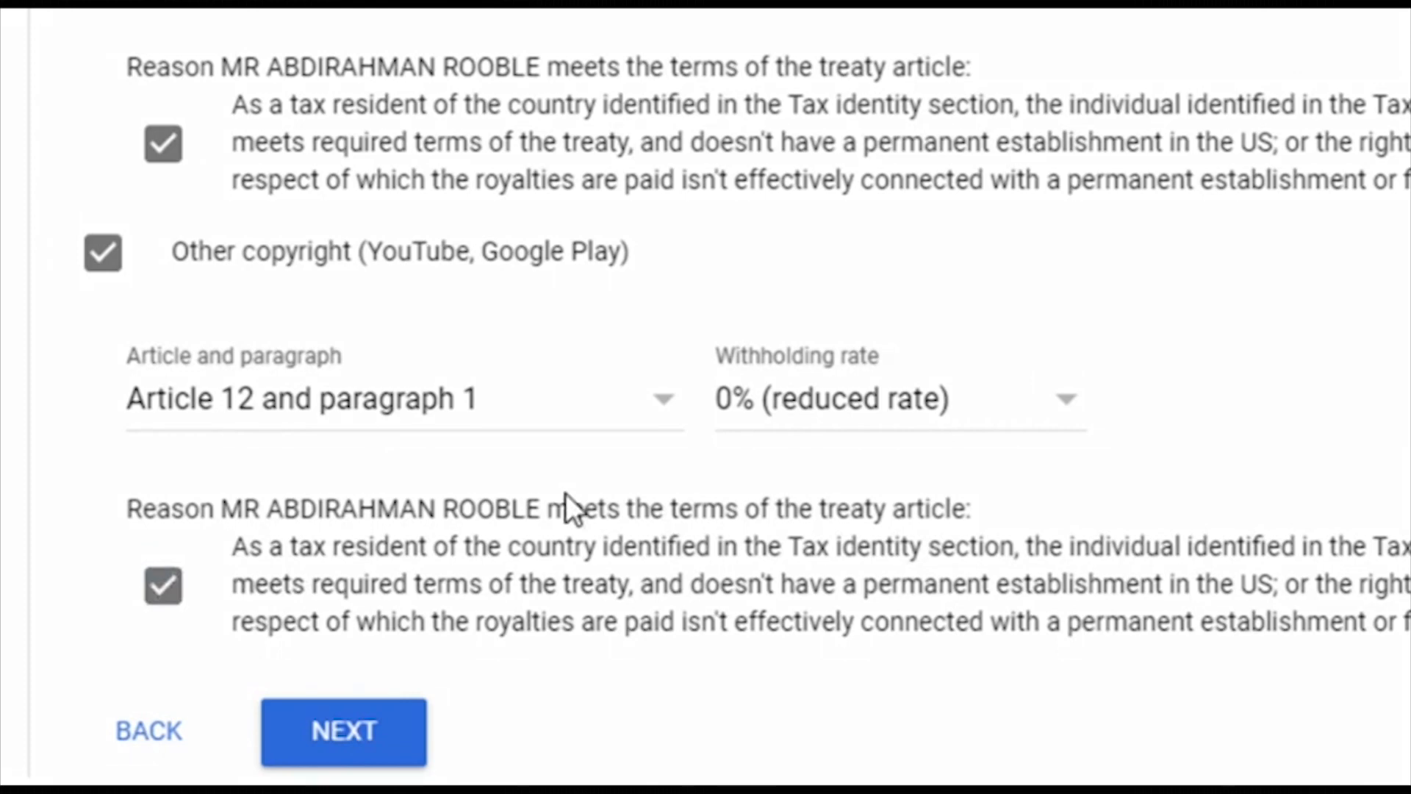
click(370, 732)
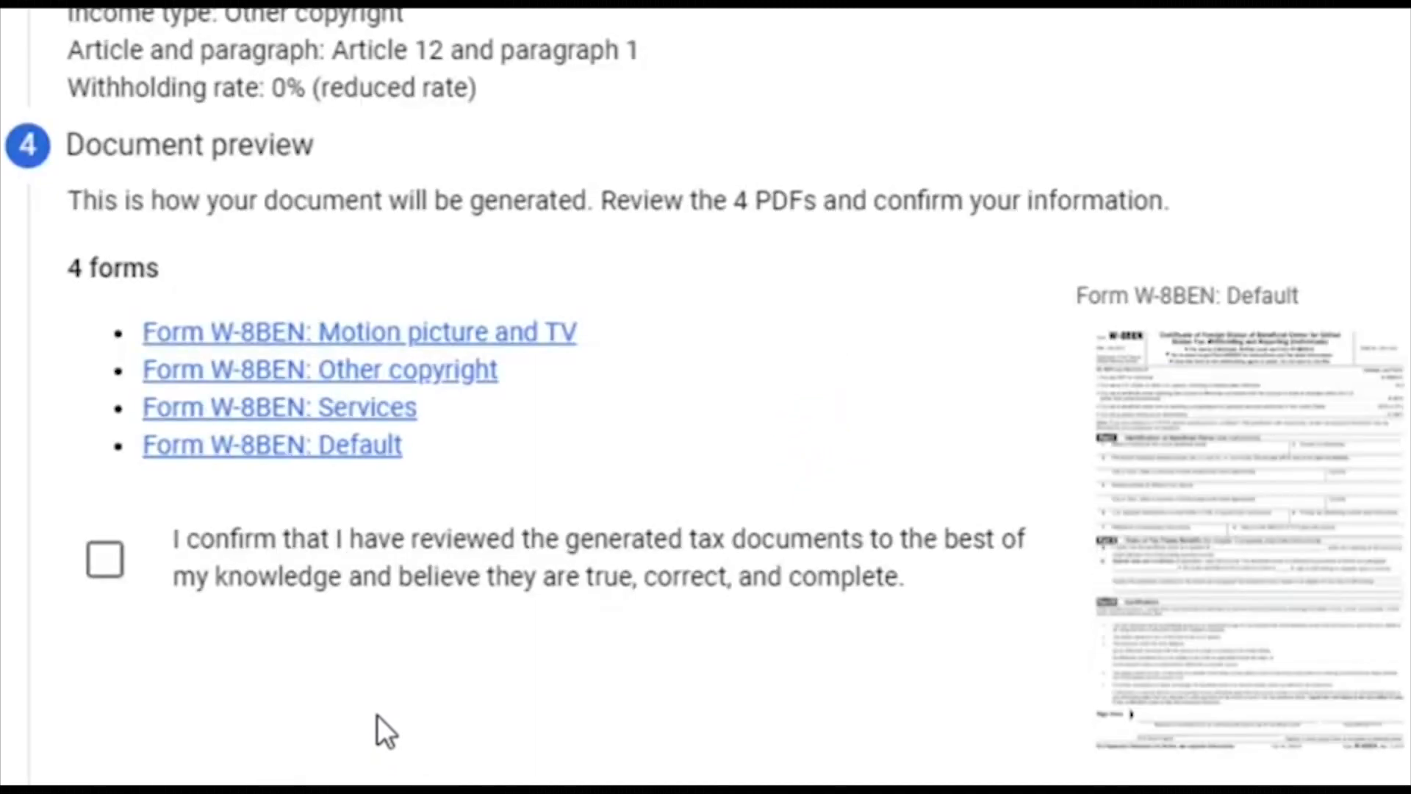
Step: Confirm the four generated W-8BEN documents were reviewed and proceed to Certification
scroll(588, 29, up, 5)
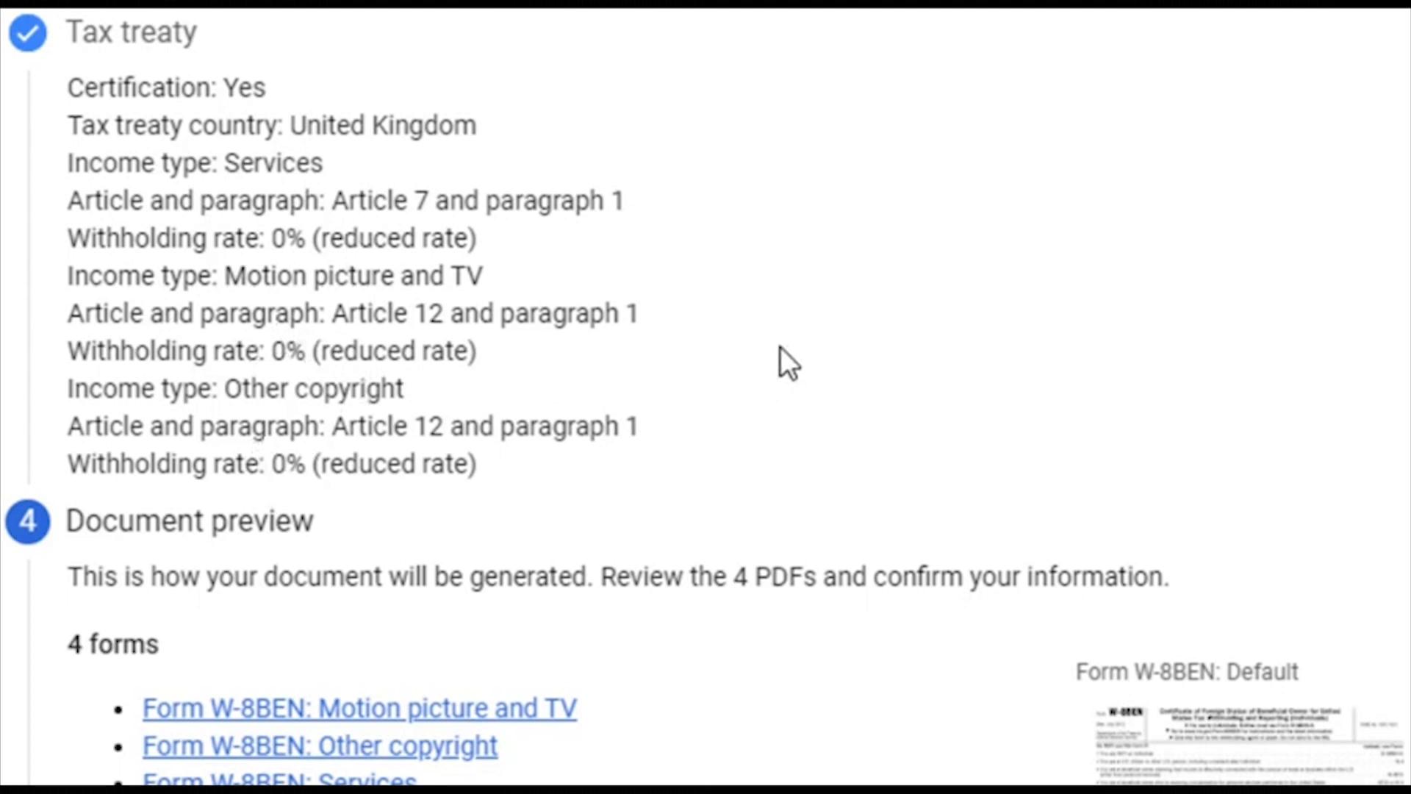
scroll(1098, 320, down, 3)
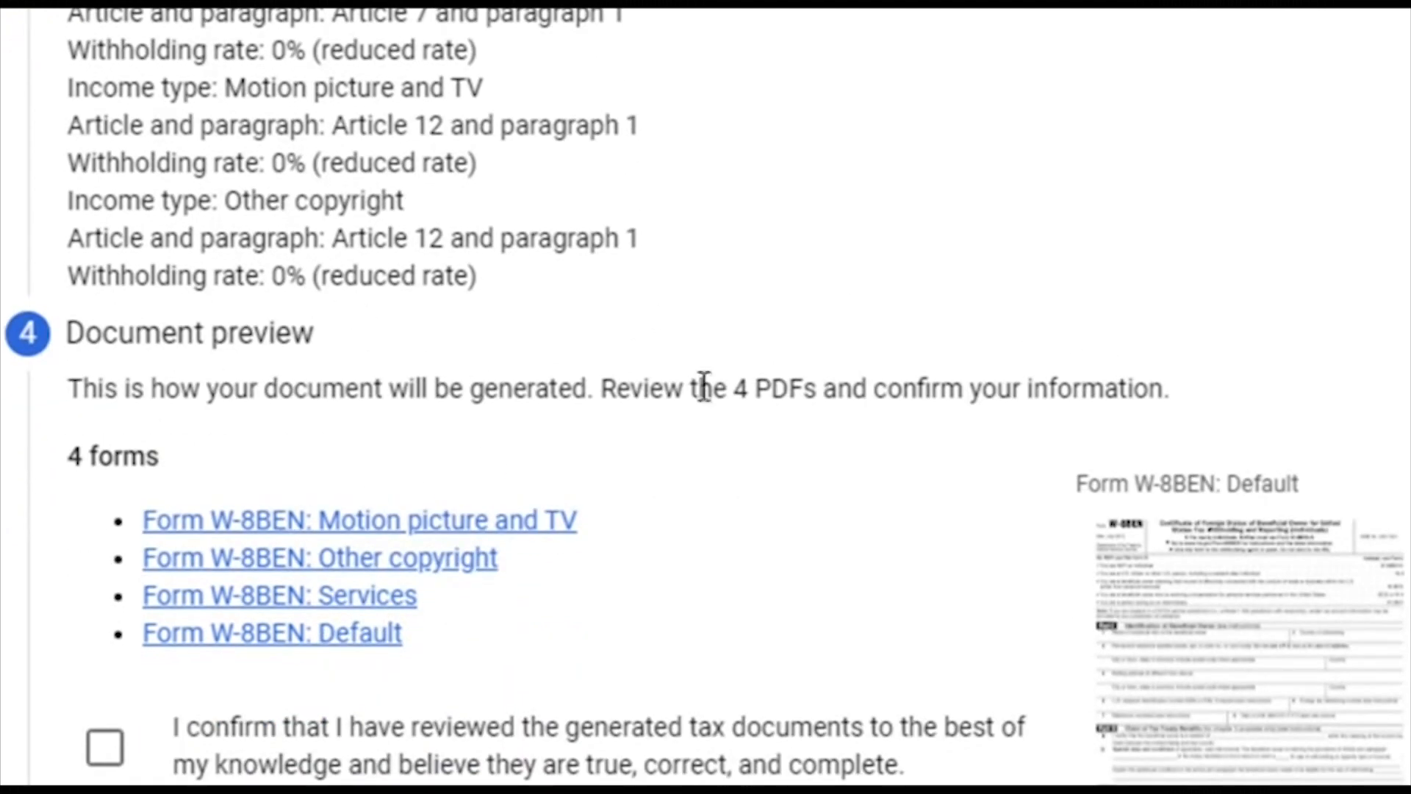
scroll(712, 373, down, 3)
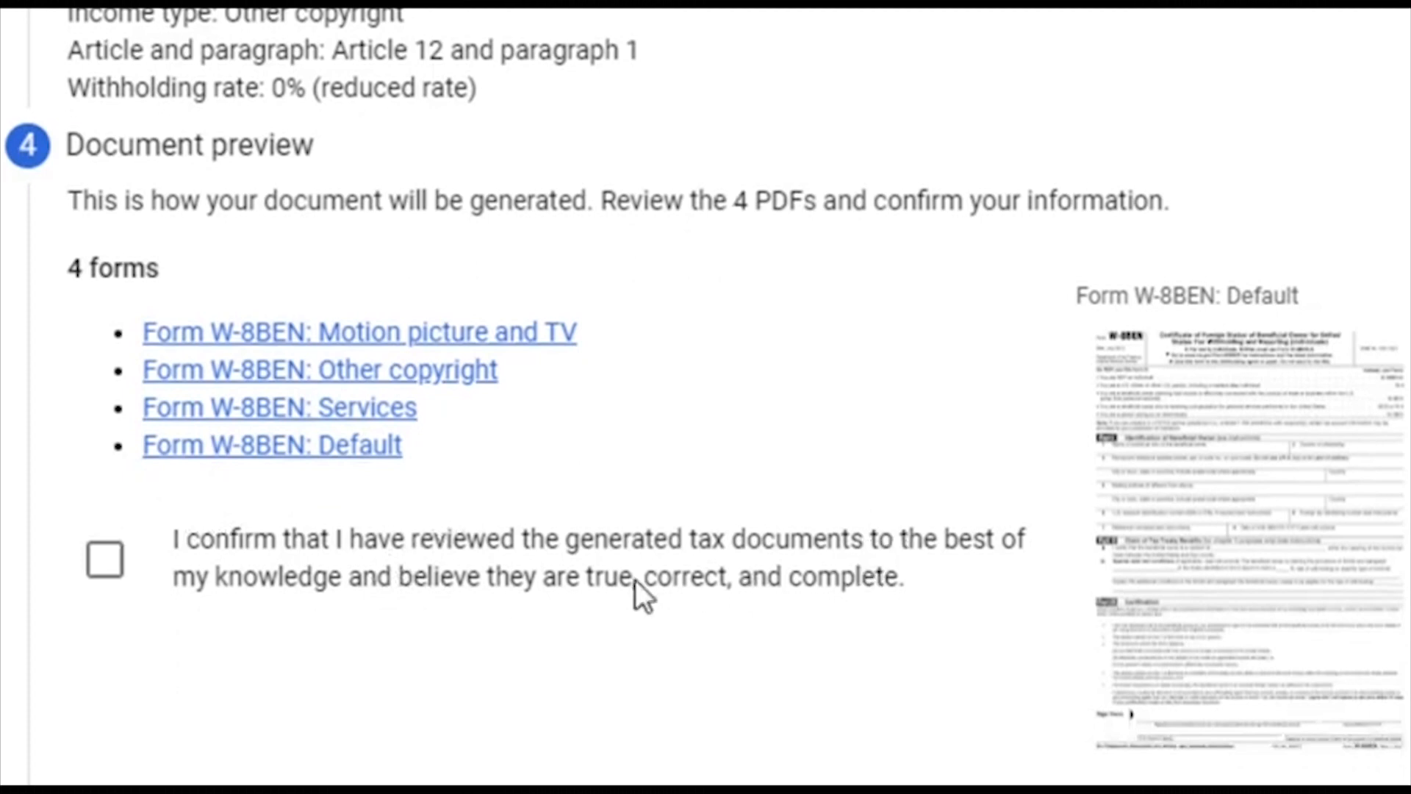
click(105, 559)
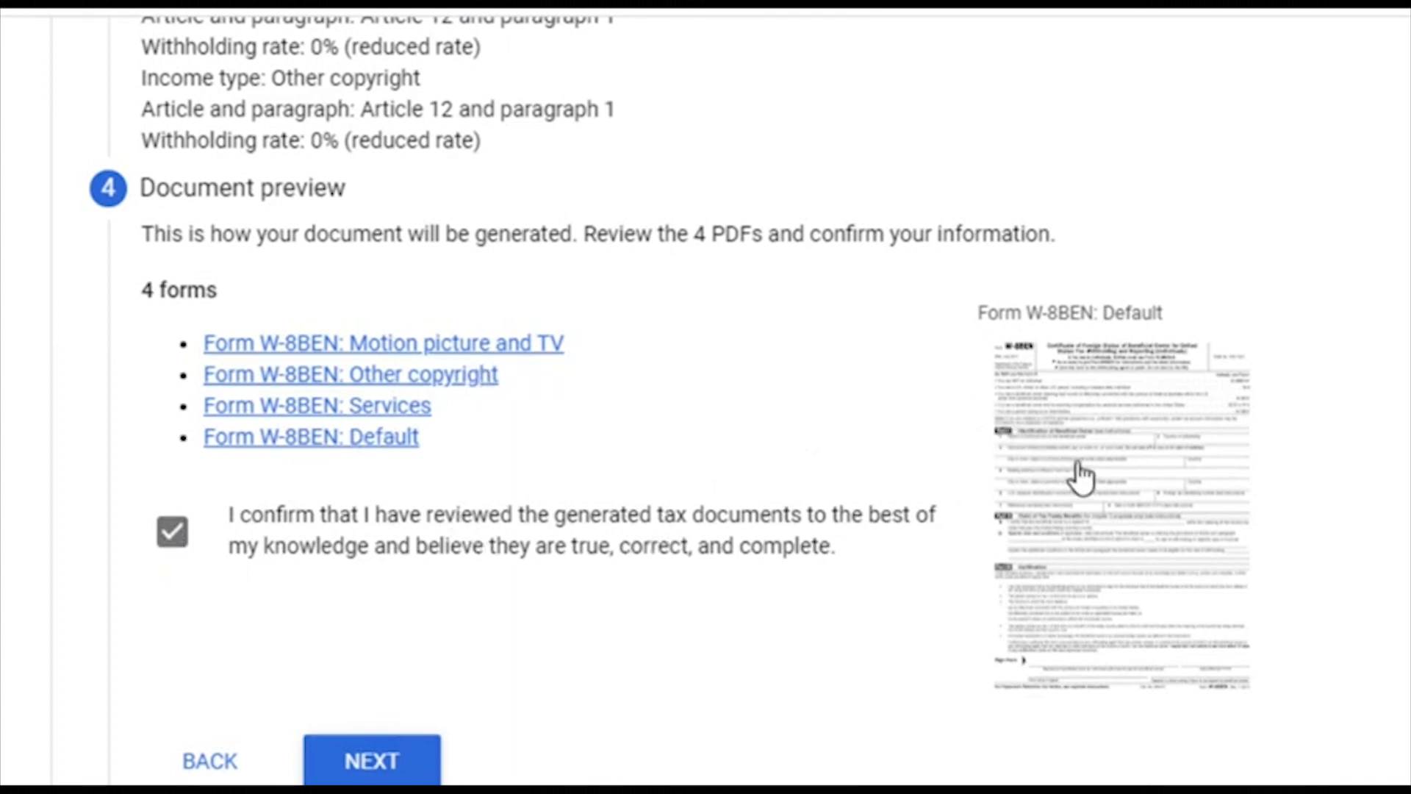
click(415, 769)
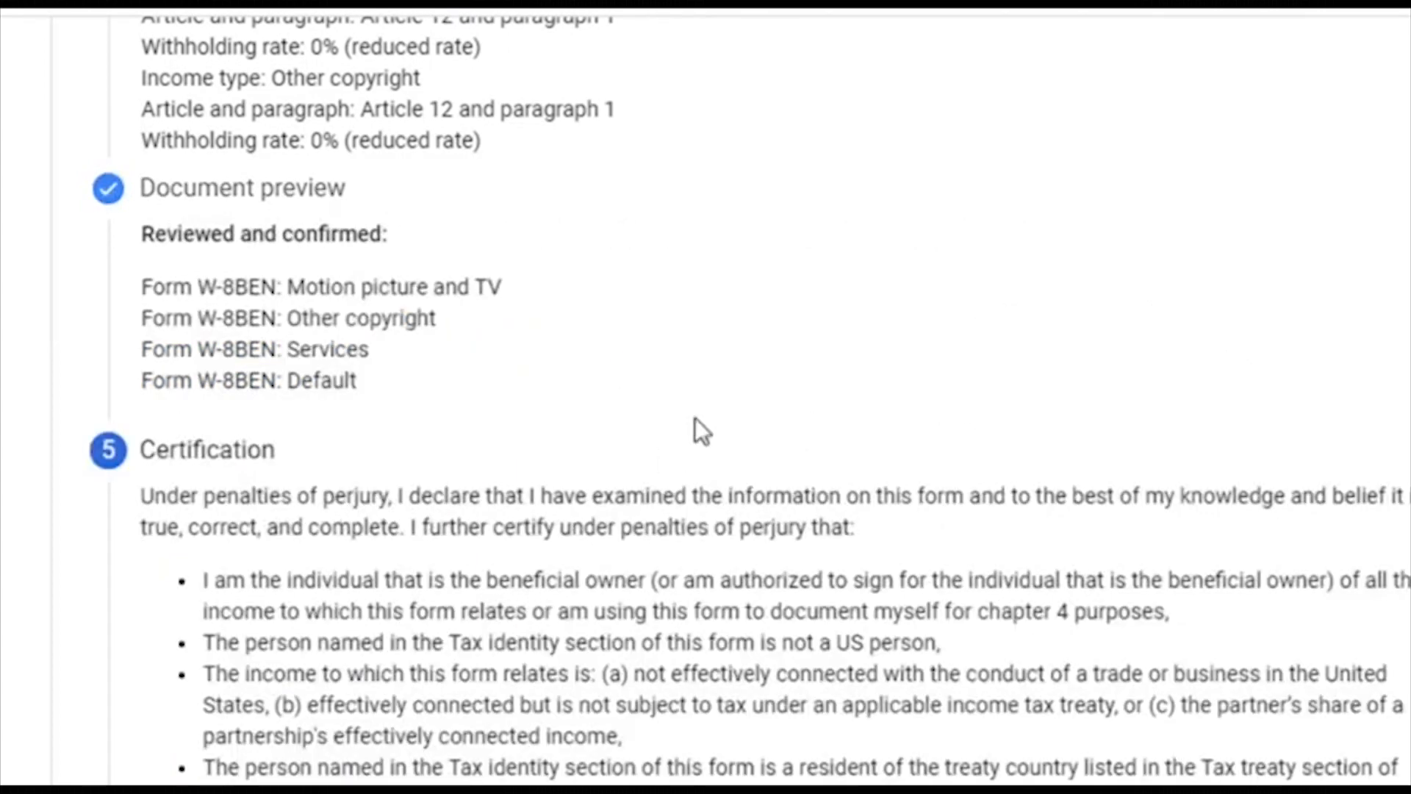
Step: Sign with the beneficial owner's full legal name as the person listed, then continue
scroll(1027, 309, down, 2)
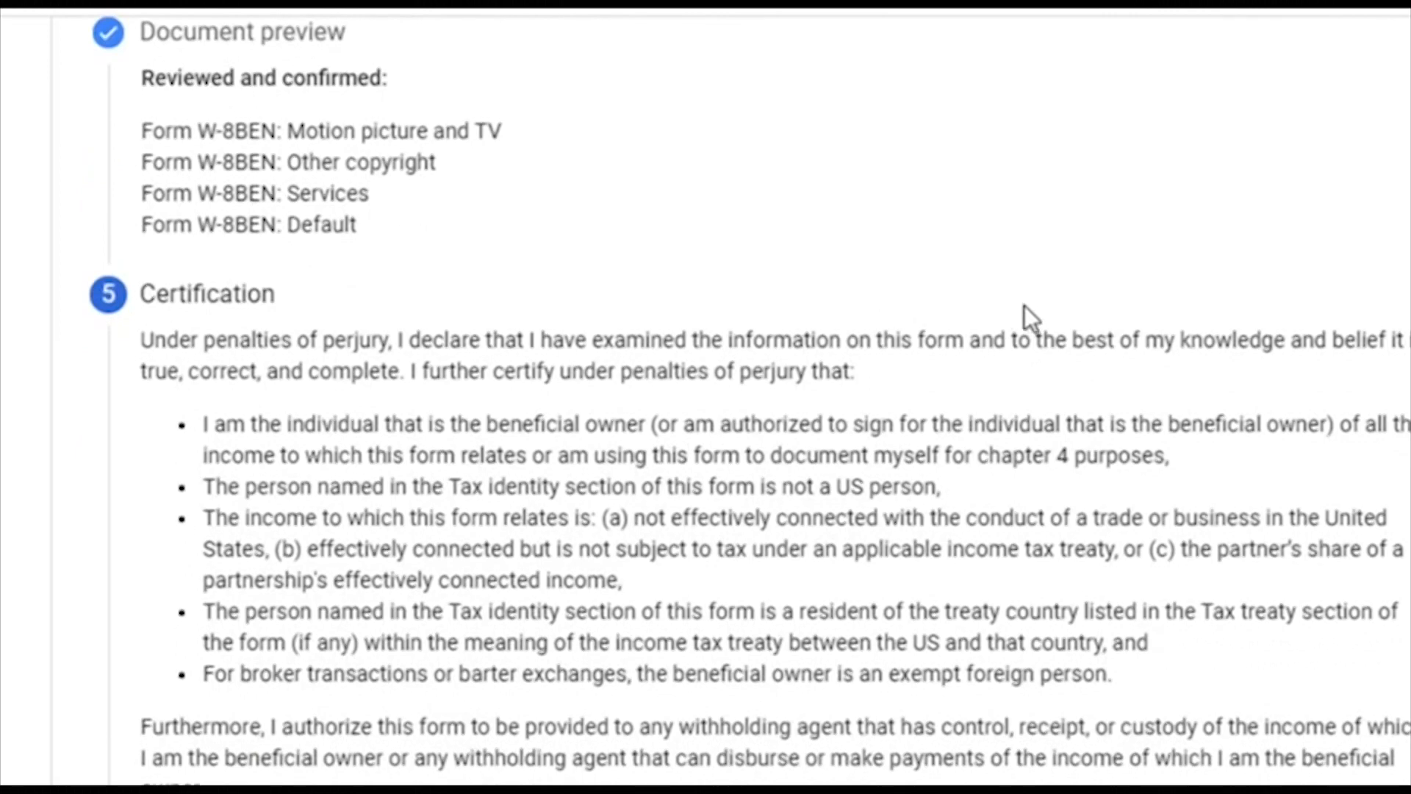
scroll(515, 250, up, 2)
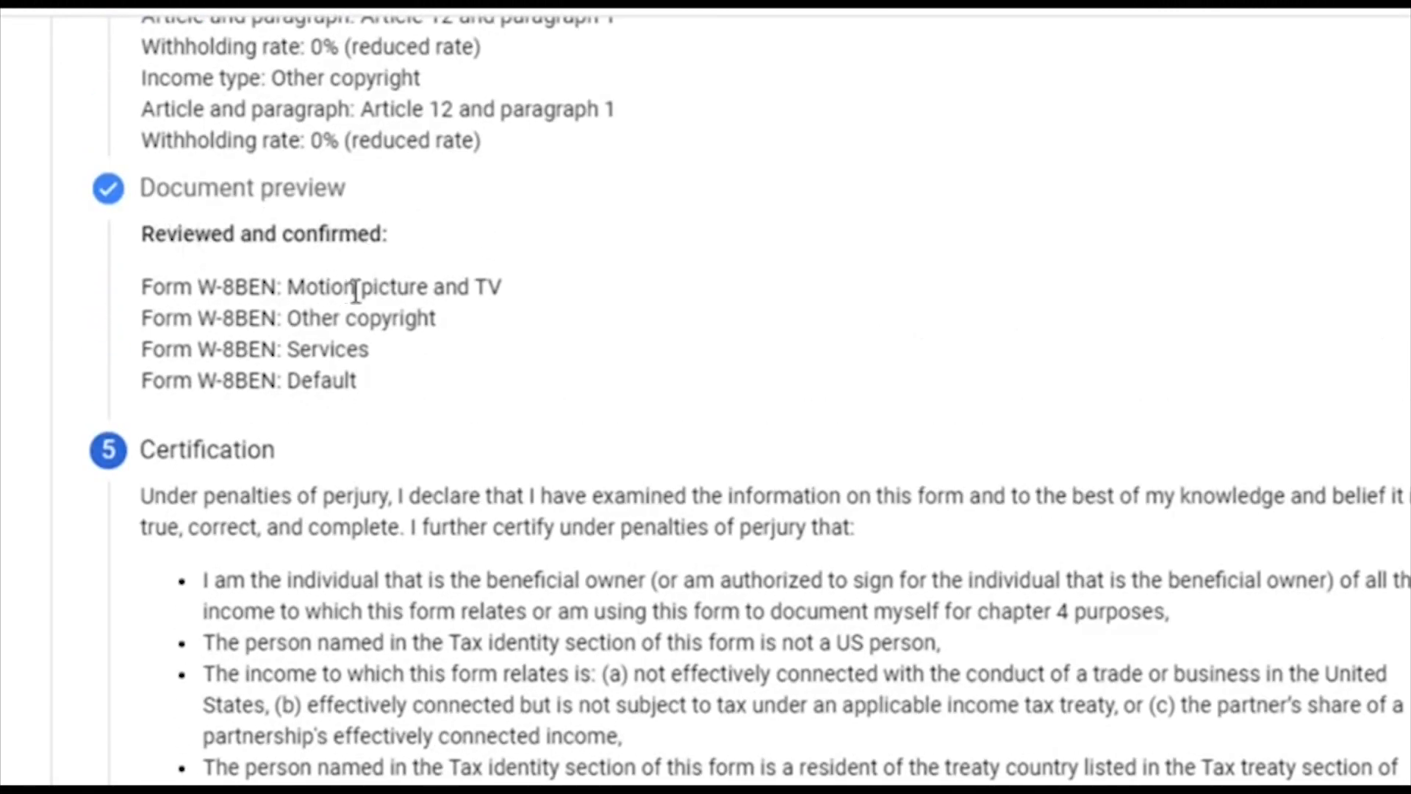
scroll(544, 229, up, 3)
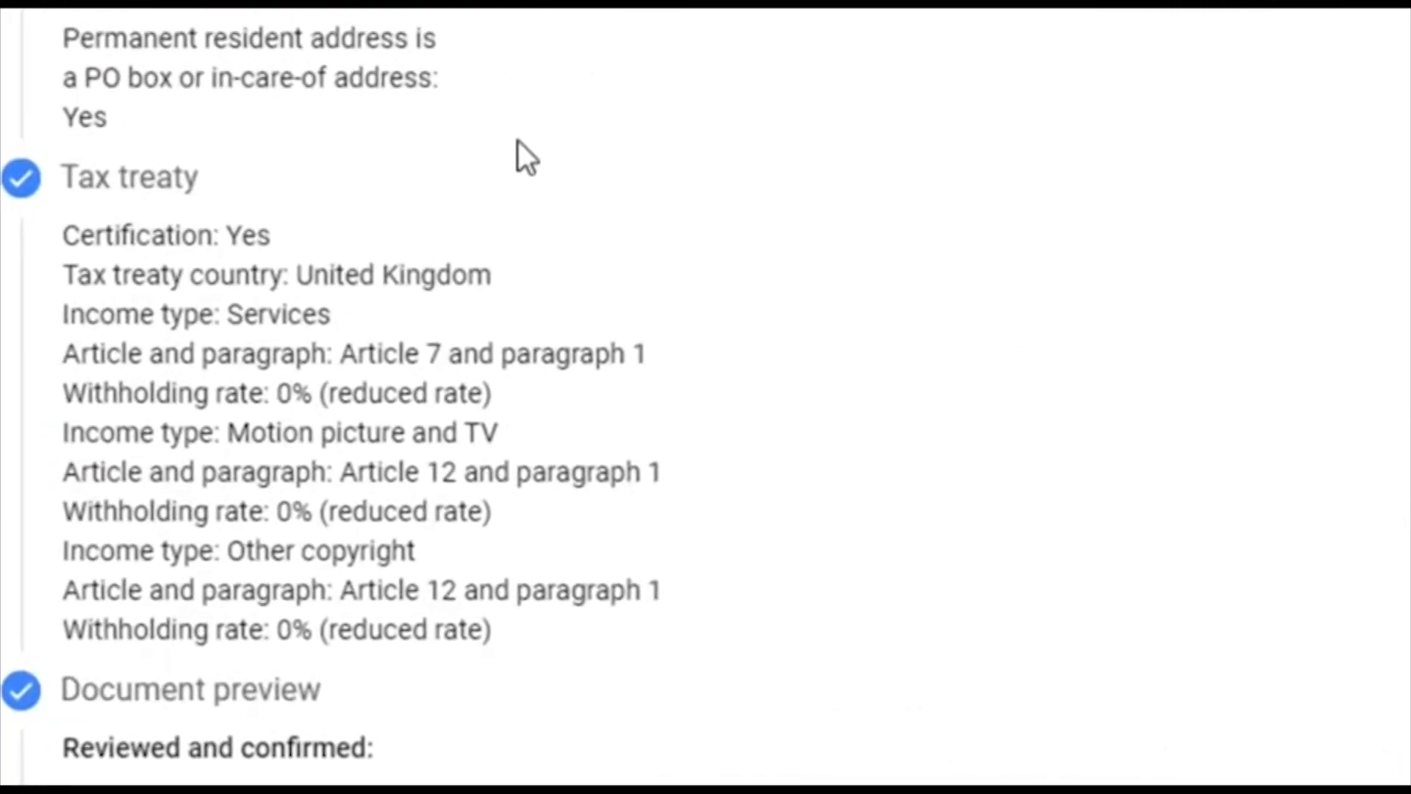
scroll(640, 279, down, 6)
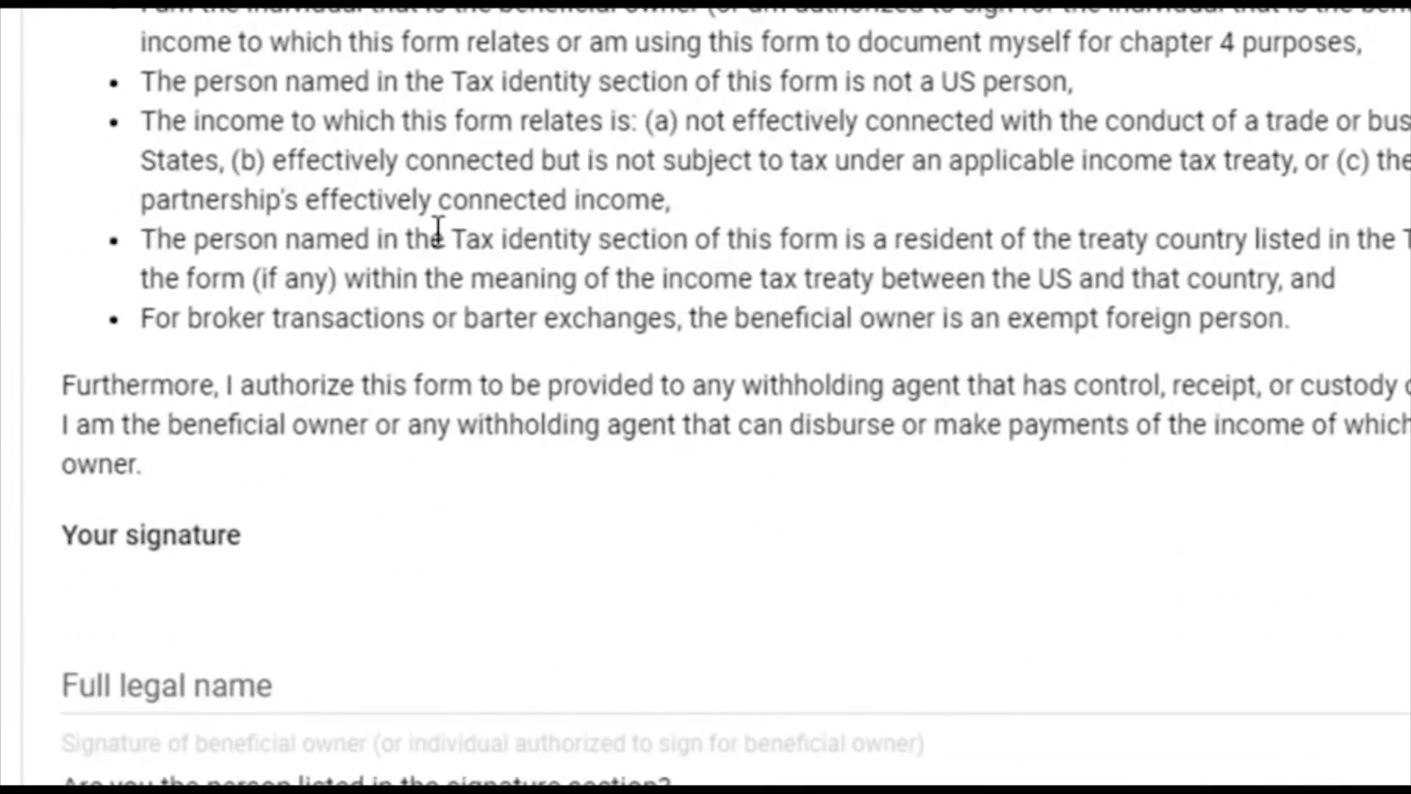
scroll(612, 379, down, 4)
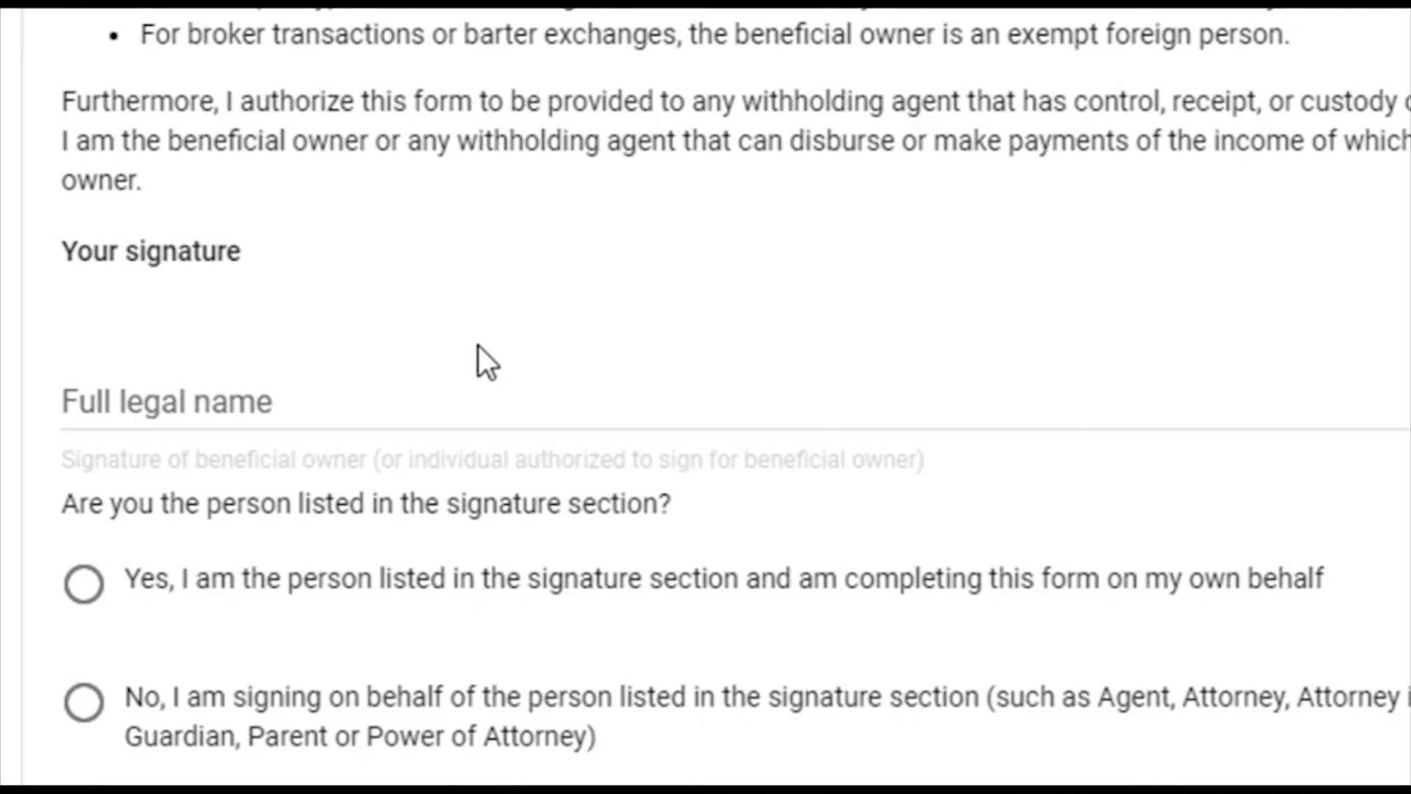
click(291, 390)
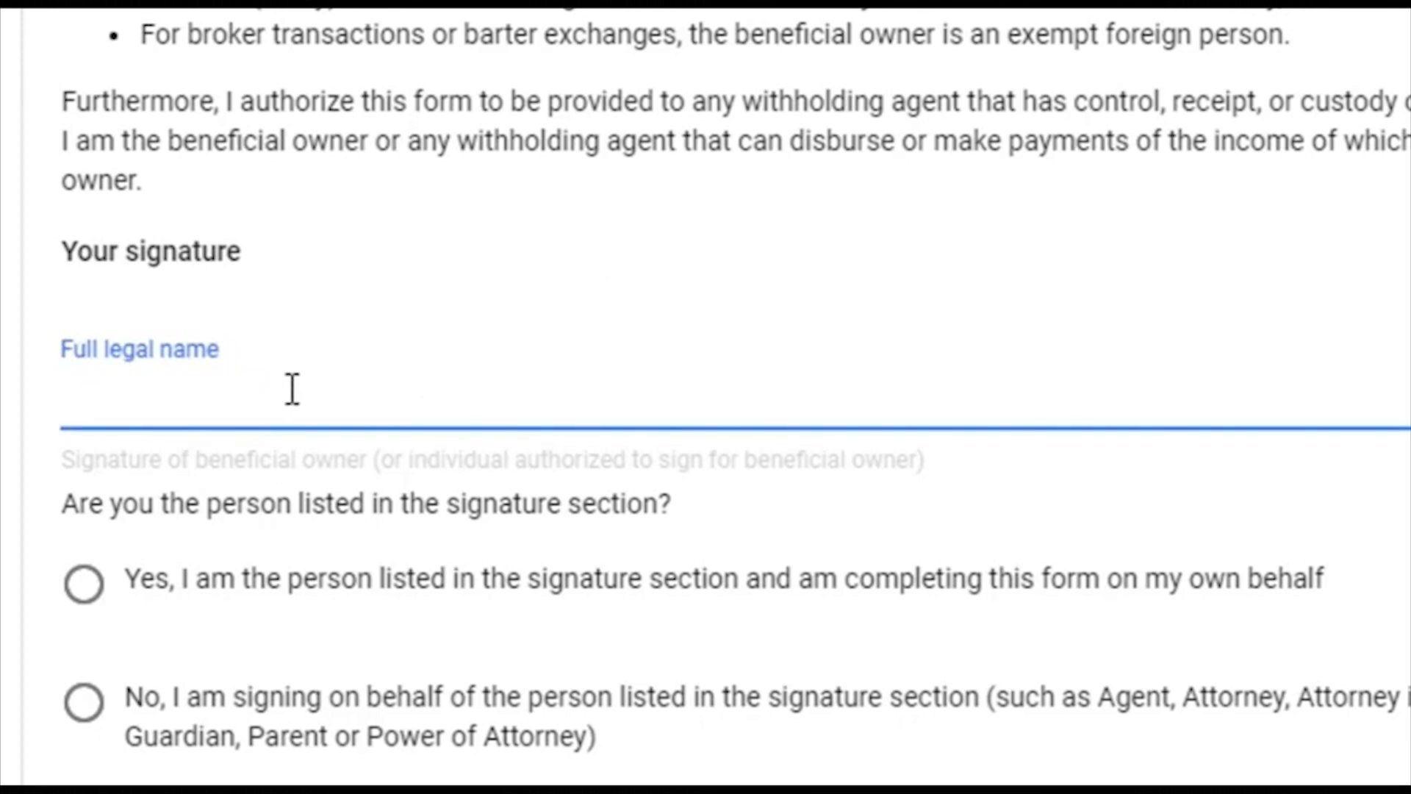
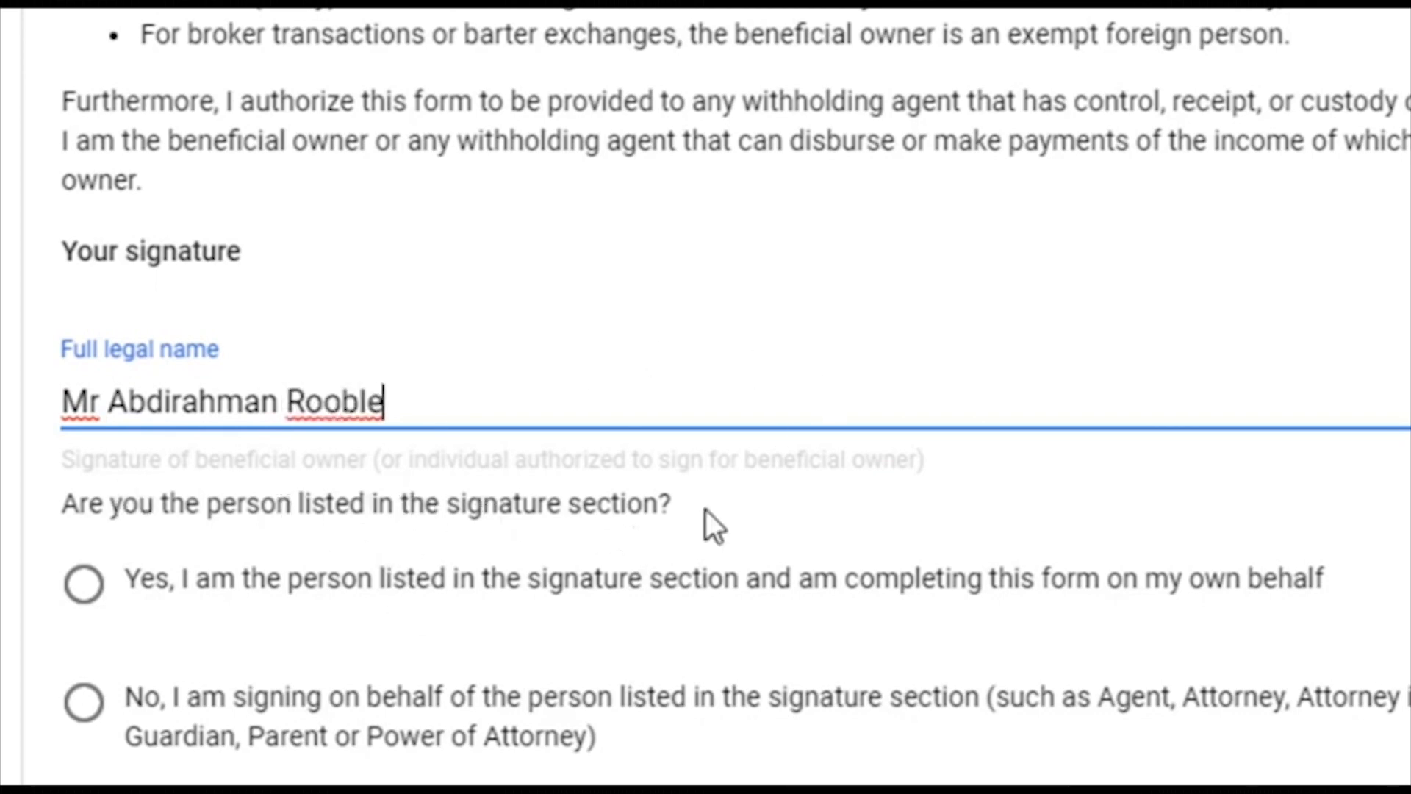
click(84, 583)
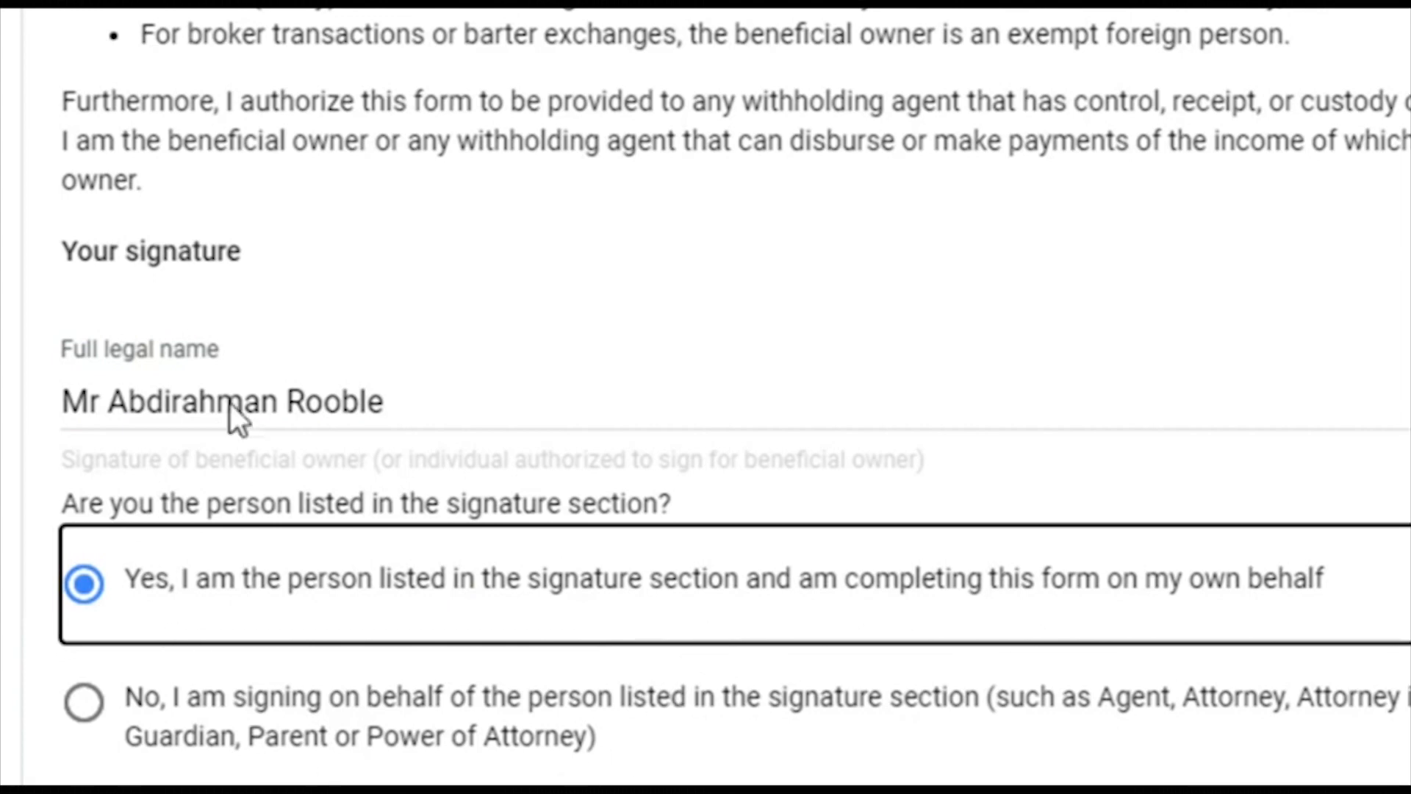
click(365, 747)
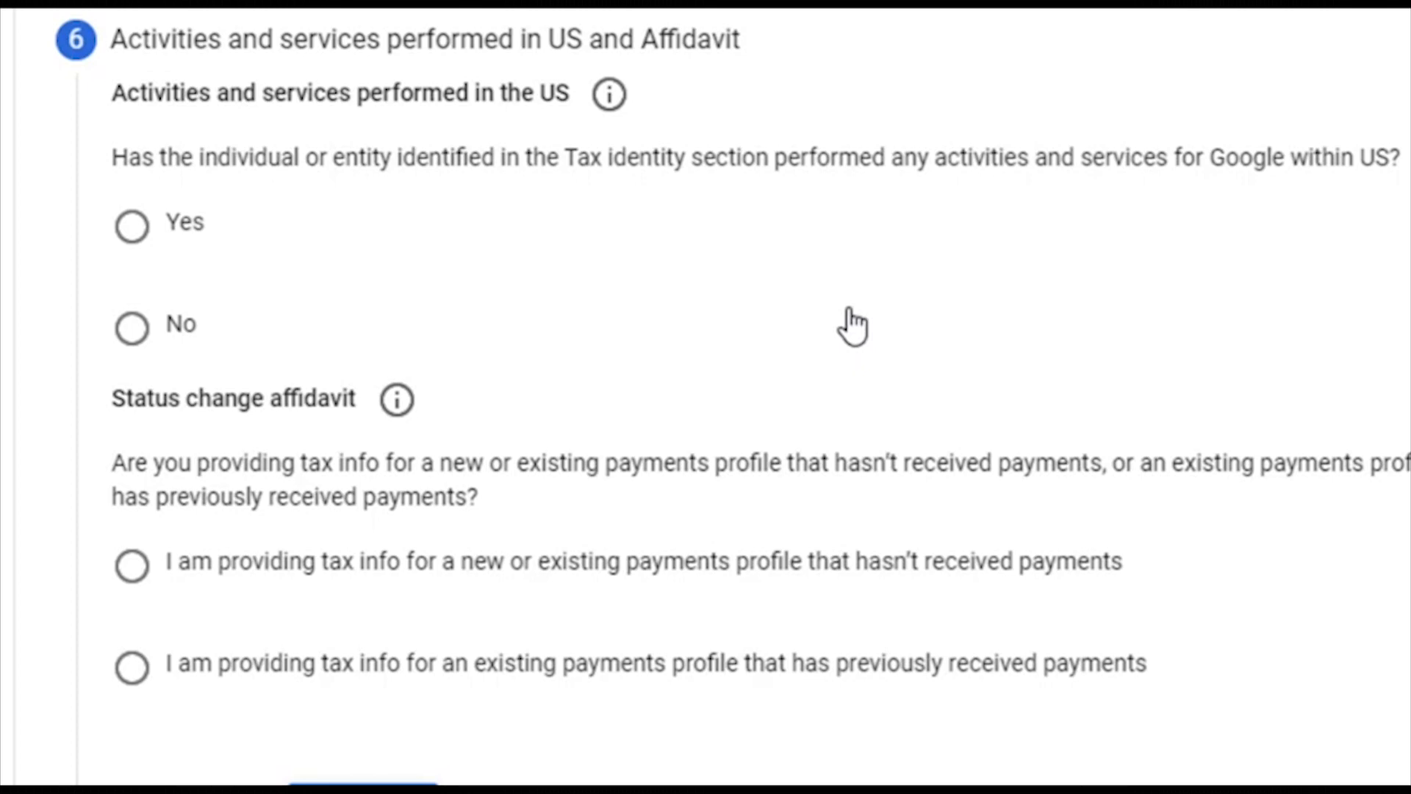
Step: Declare no activities performed in the US and certify services are performed solely outside the US
click(852, 323)
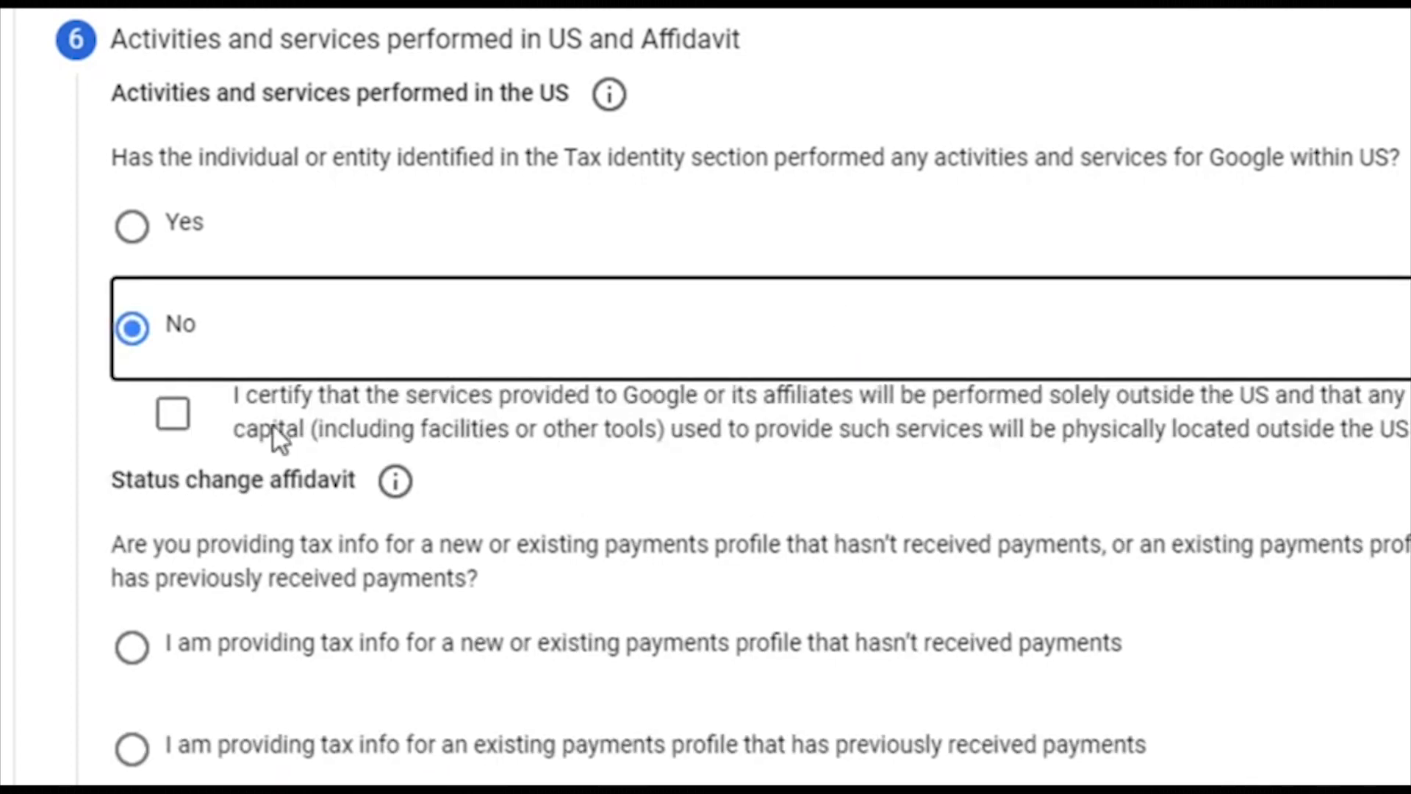
click(191, 418)
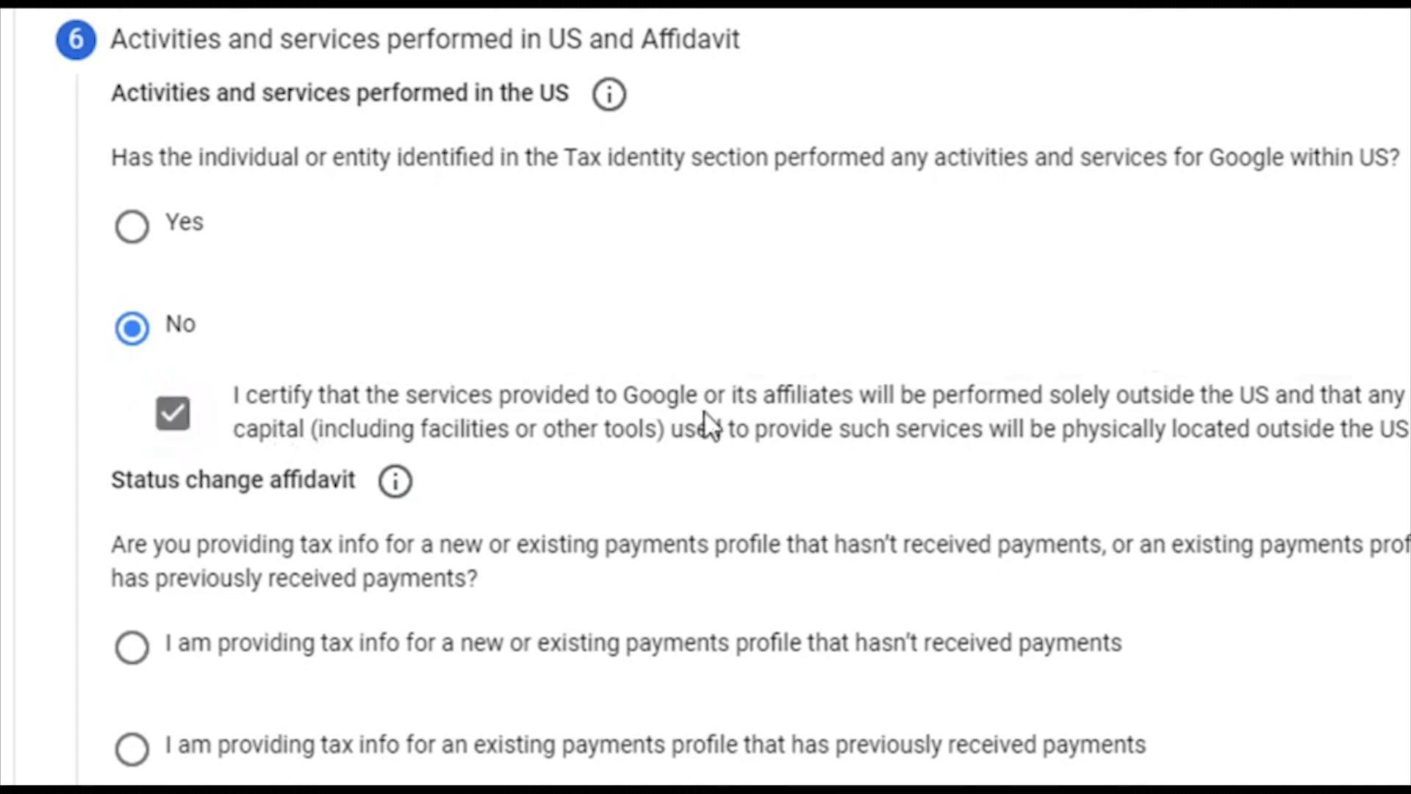
scroll(707, 427, down, 1)
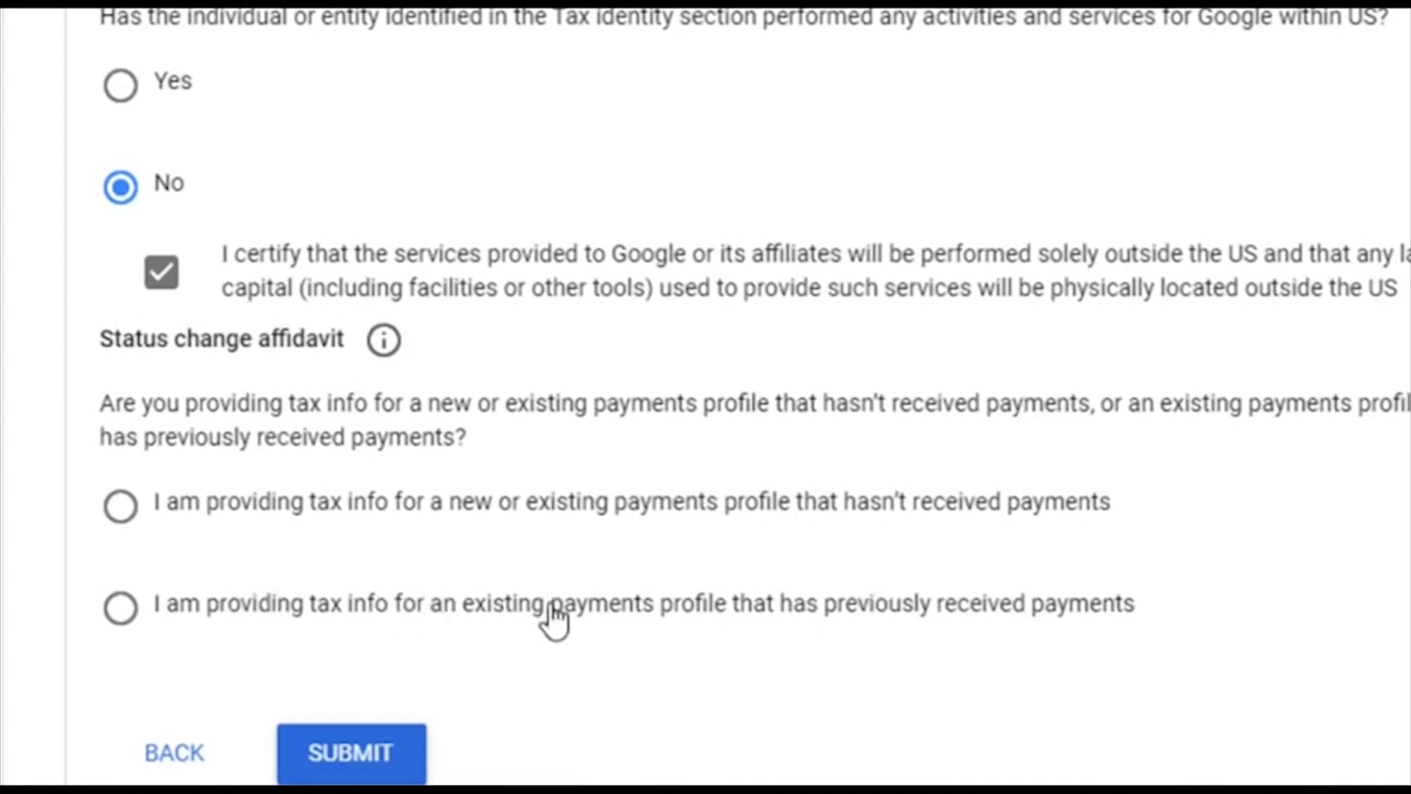
Step: Select the existing payments profile that previously received payments, accept the perjury statement, and submit
click(121, 609)
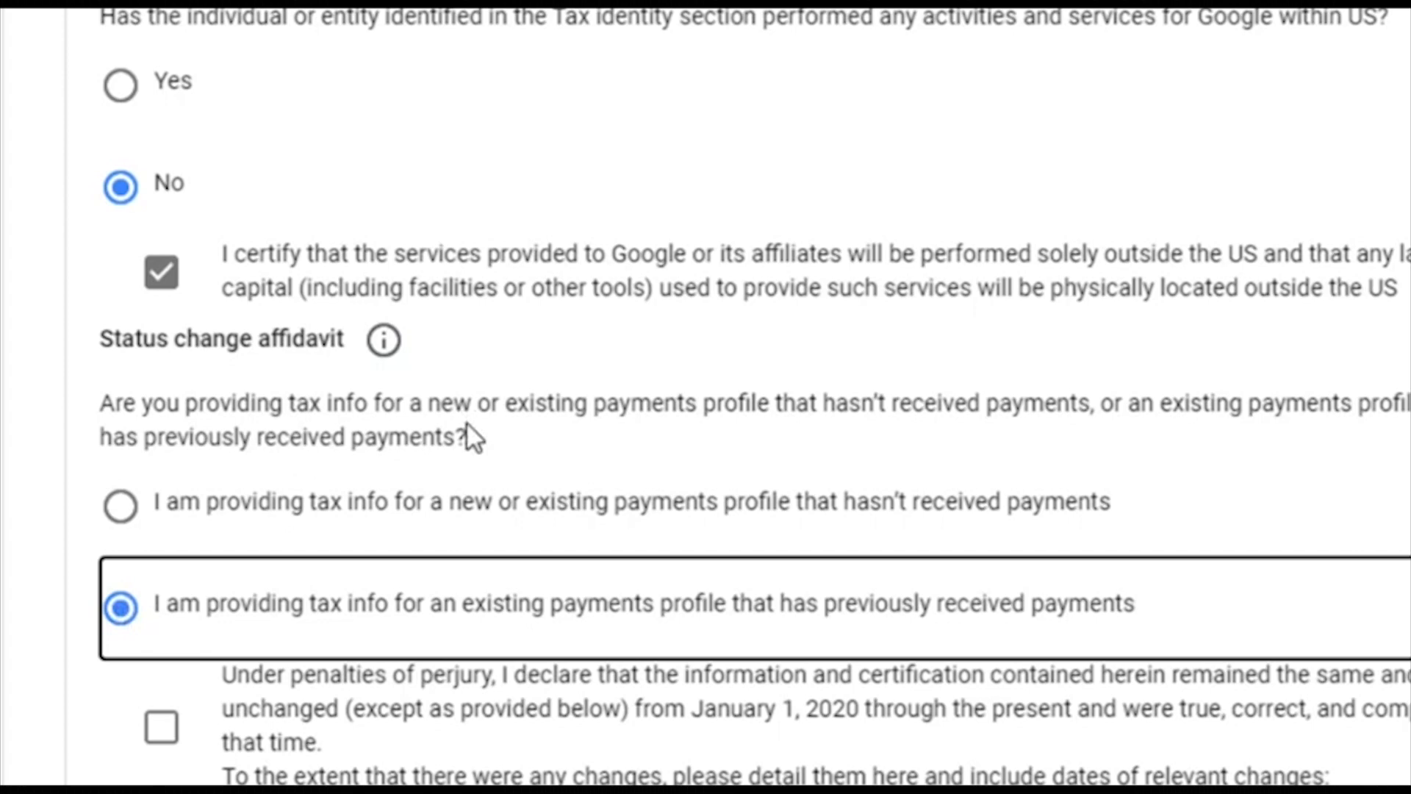
scroll(468, 425, down, 4)
click(342, 620)
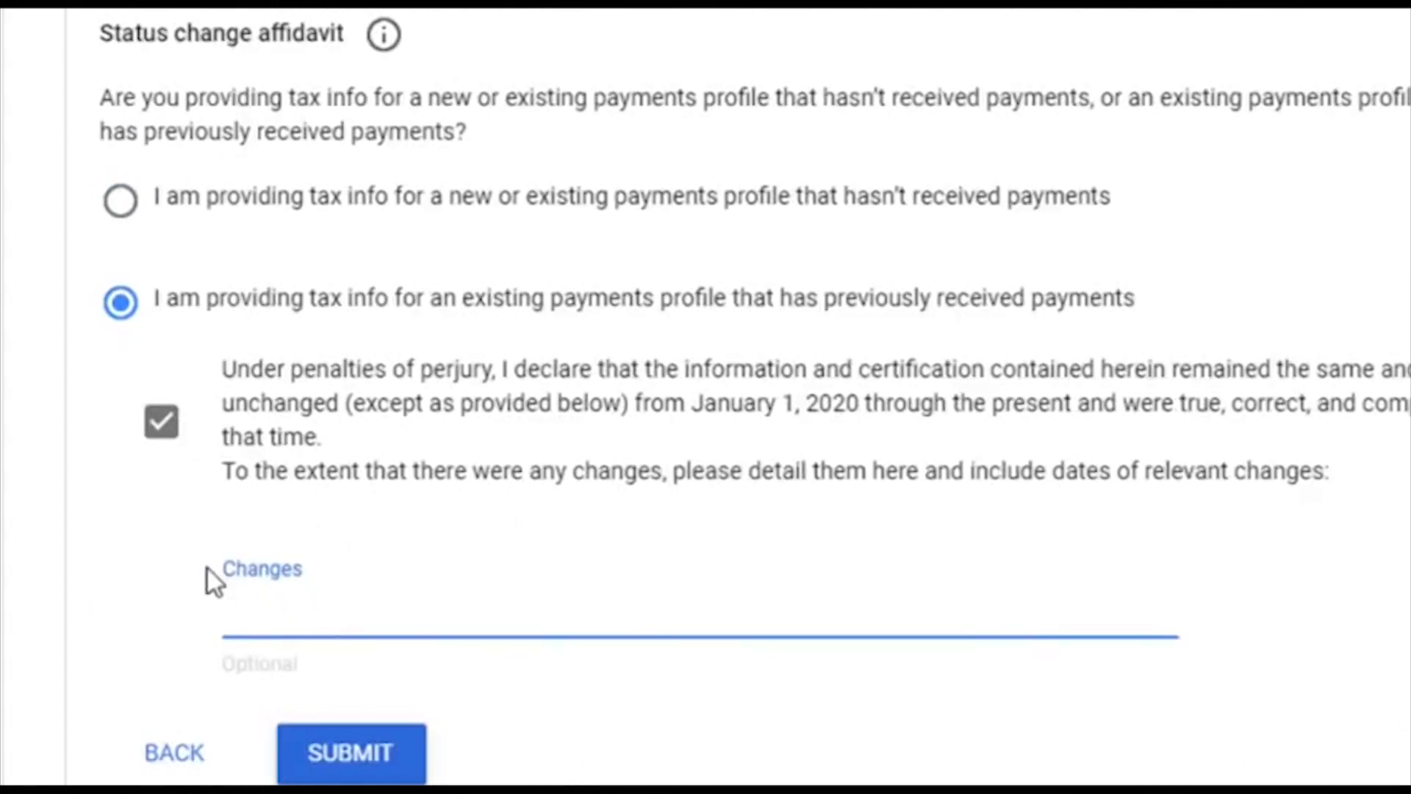
click(88, 510)
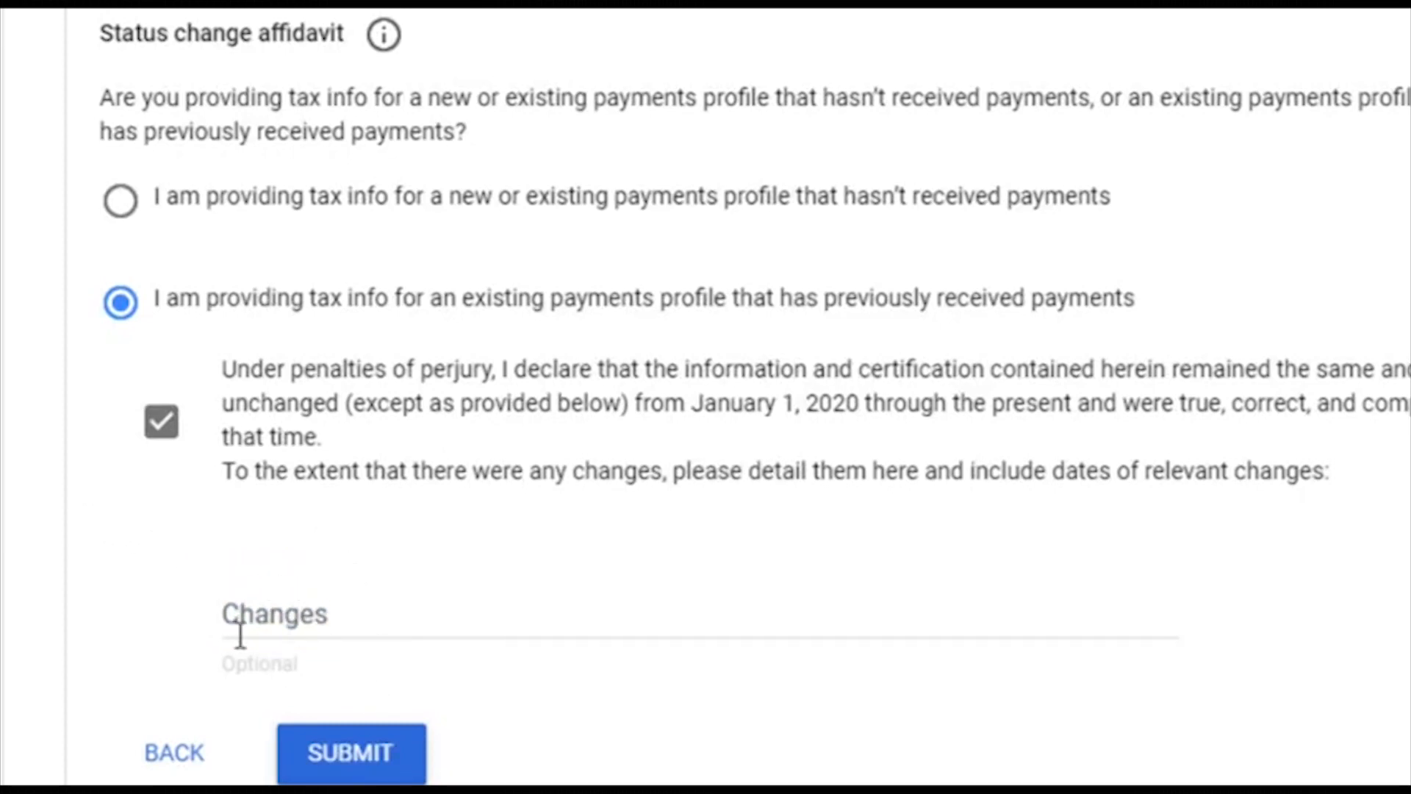
click(371, 748)
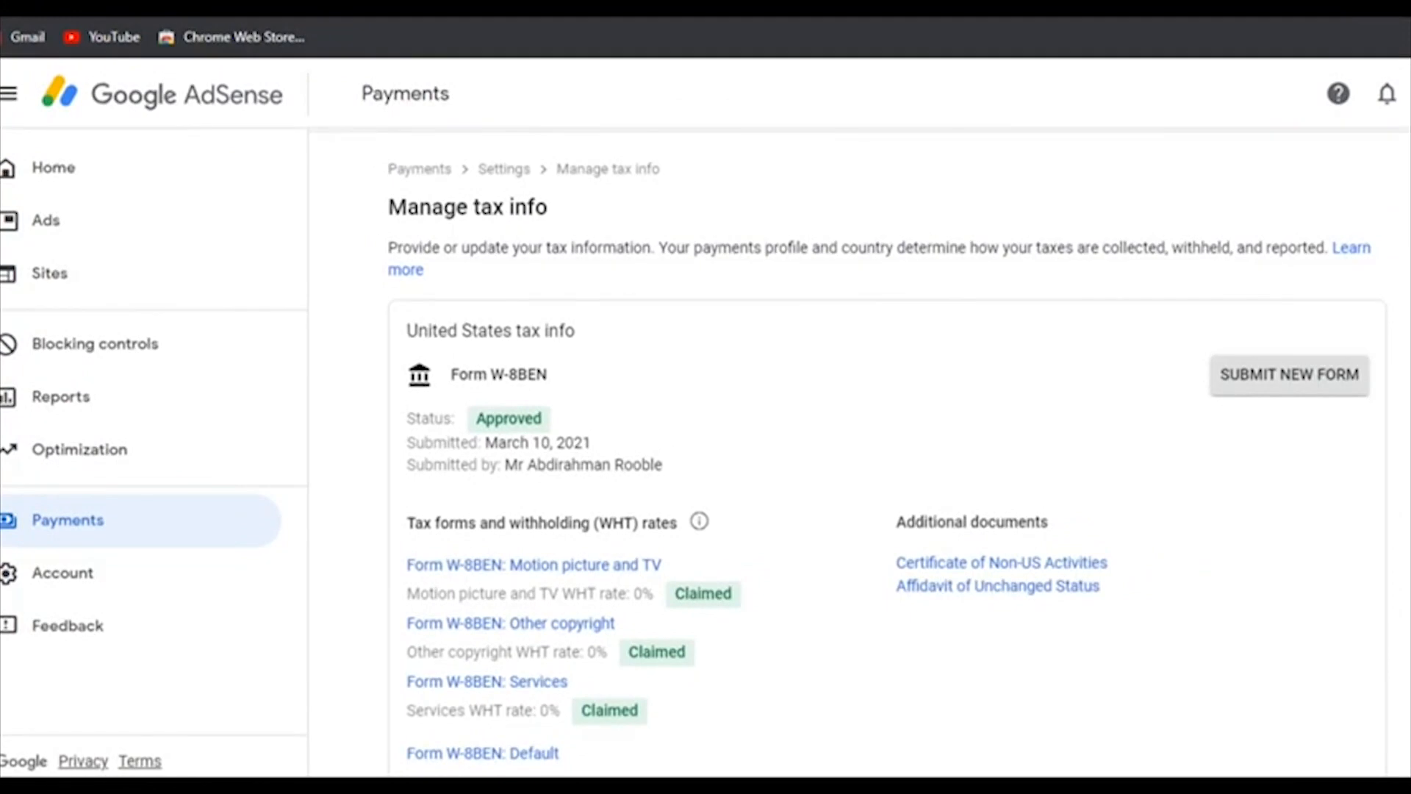
Step: Search for 'gmail' in a new browser tab
key(ctrl+t)
text(g)
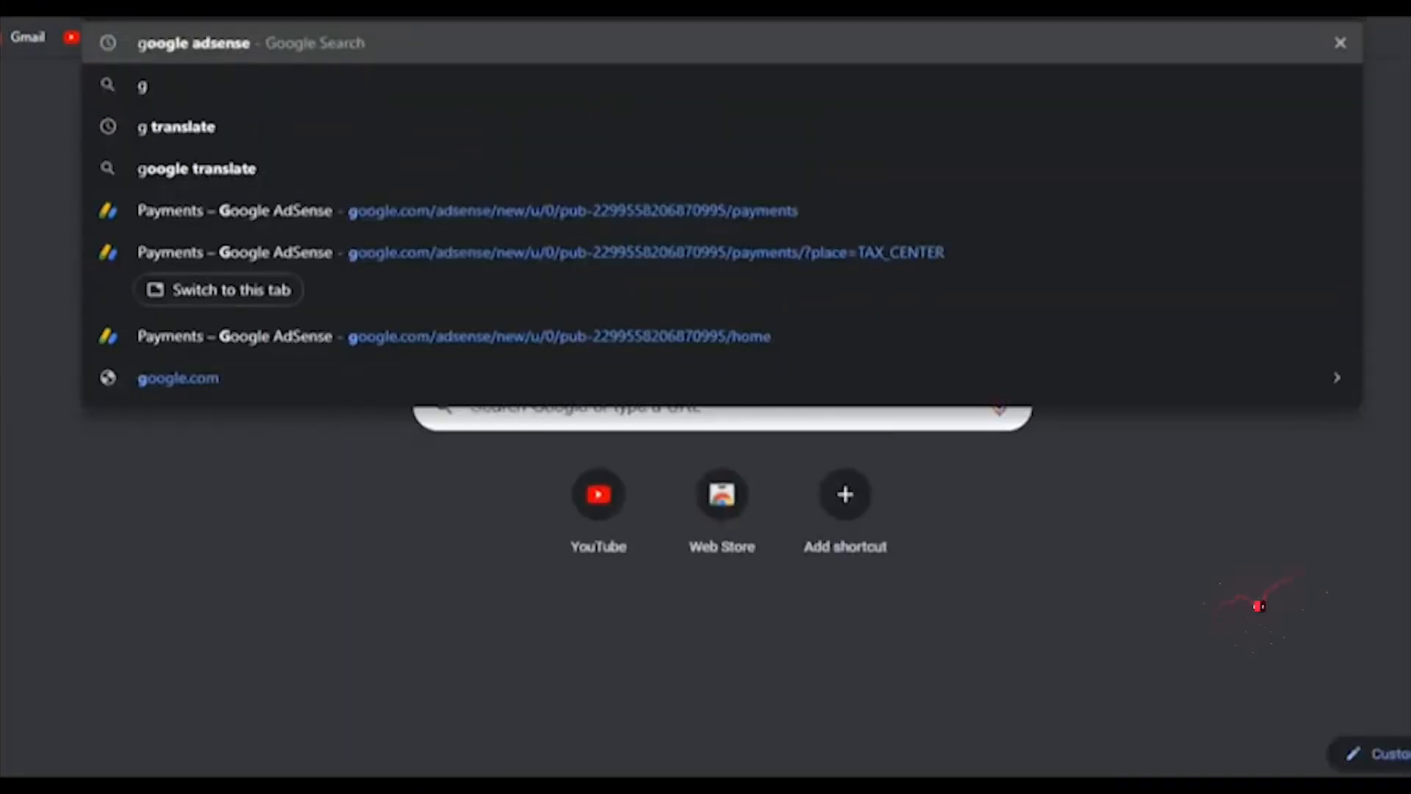
text(mail)
key(Return)
Step: Open the Google Payments 'Your tax information has been approved' email from the Gmail inbox
click(275, 302)
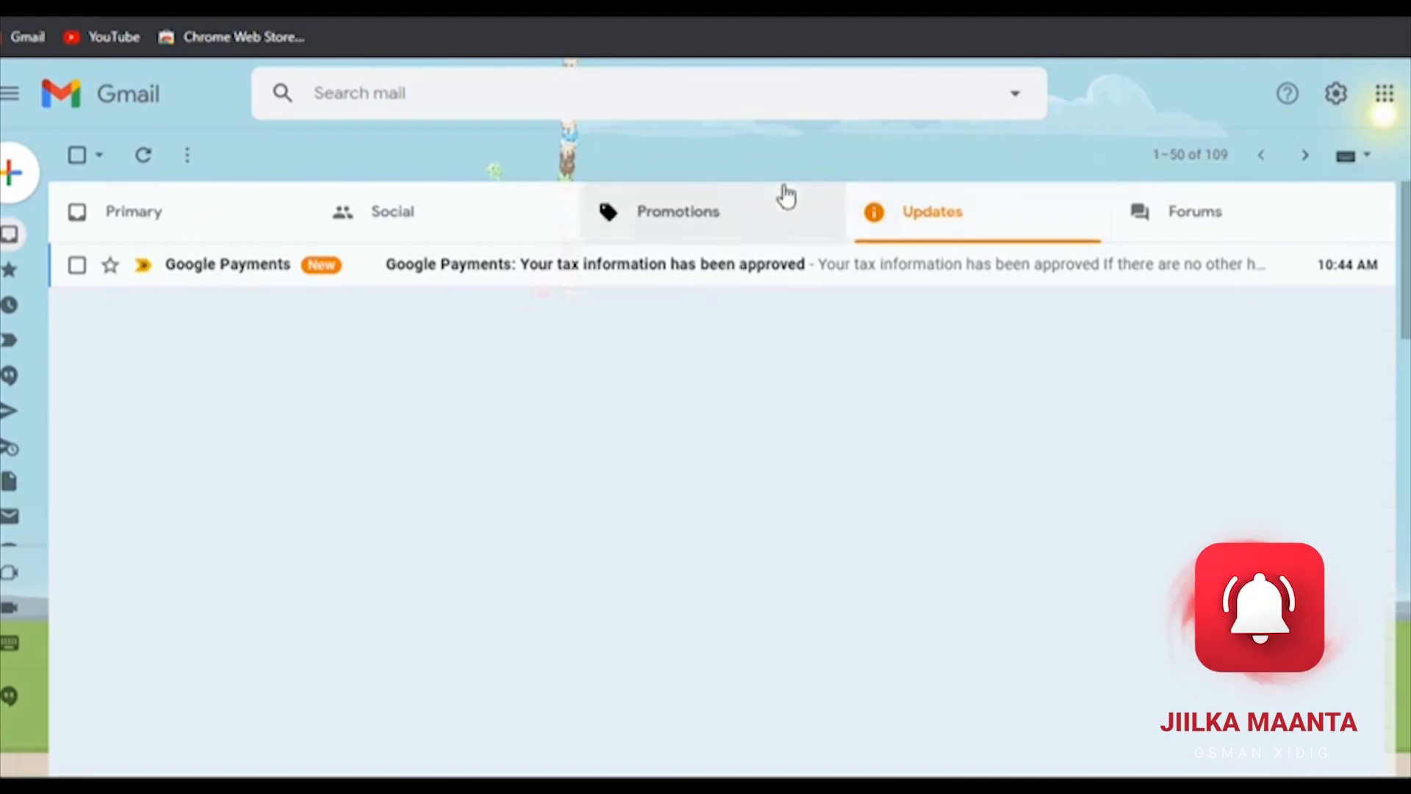
click(792, 271)
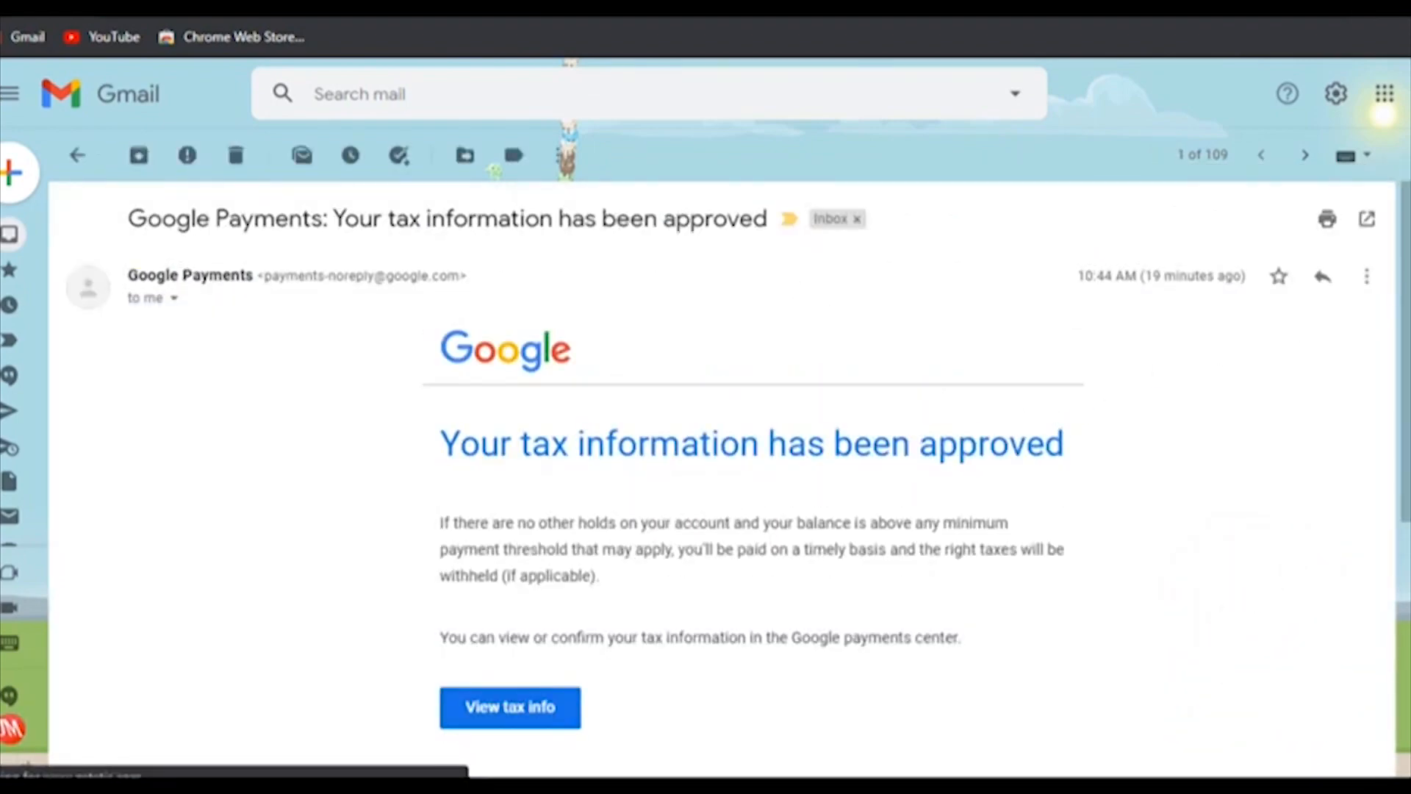
drag(1405, 224, 1386, 267)
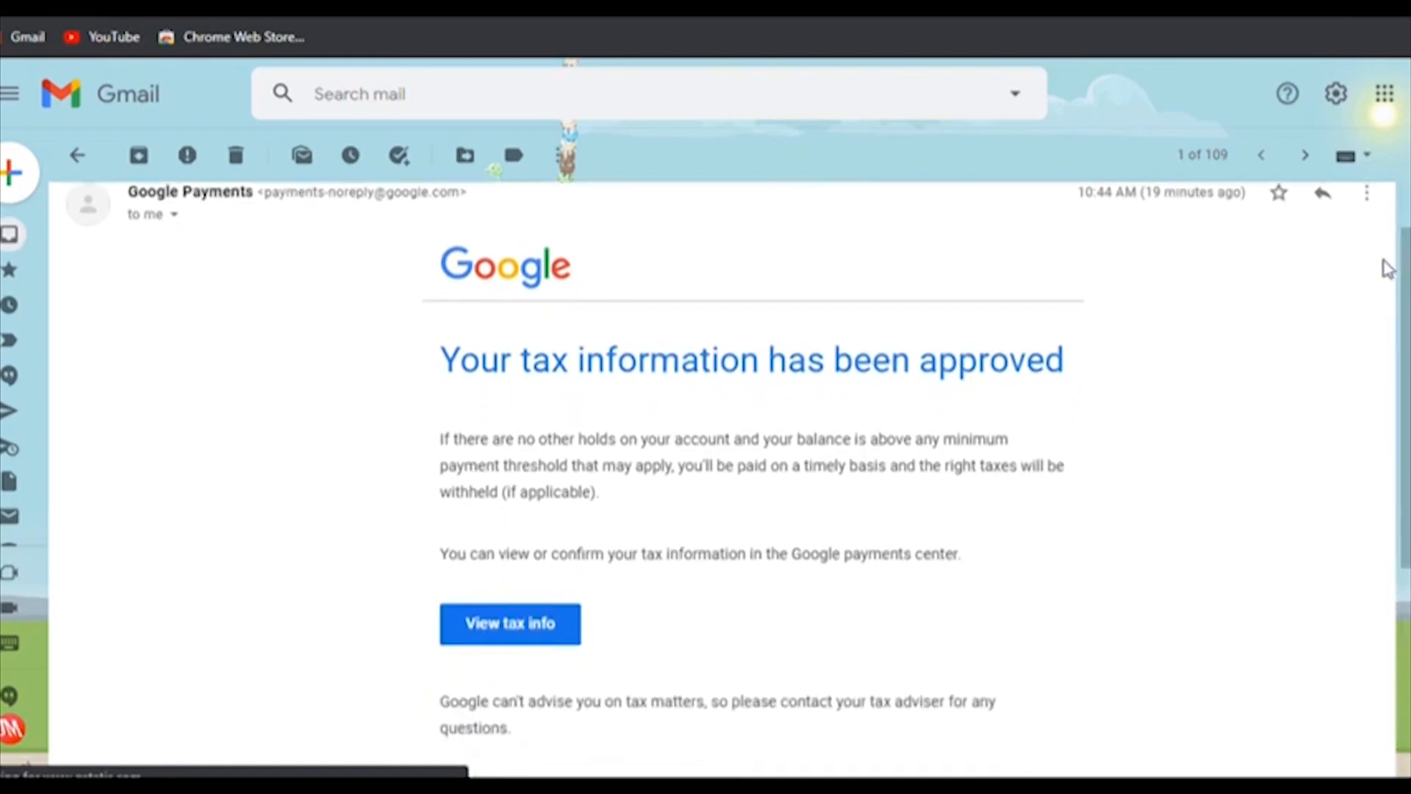